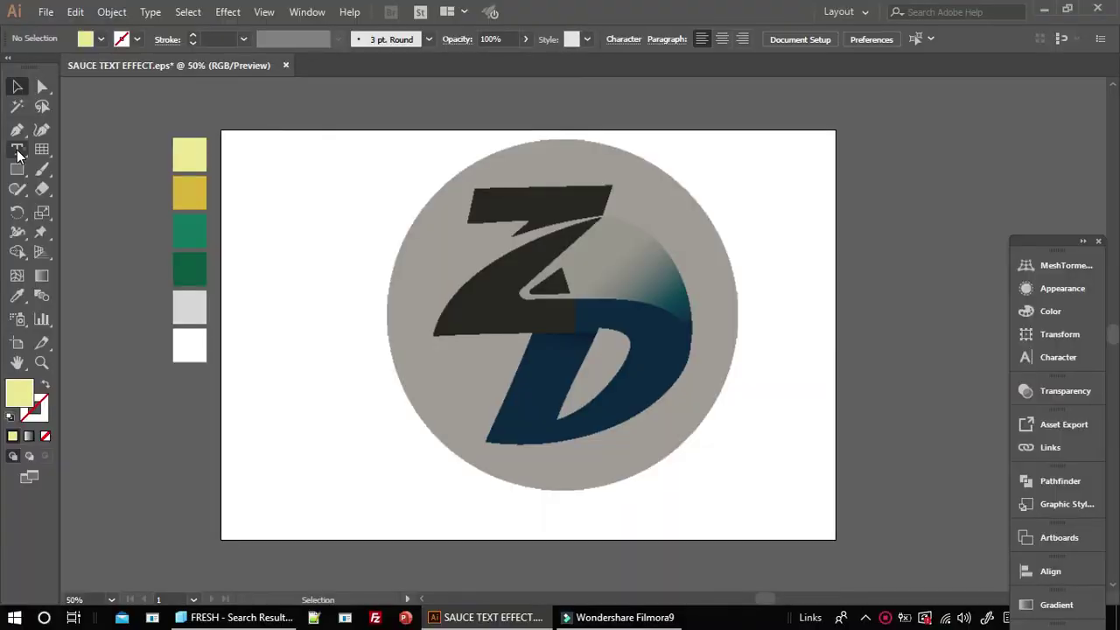
Place a placeholder text object on the artboard and enlarge it into a headline.
left_click(17, 150)
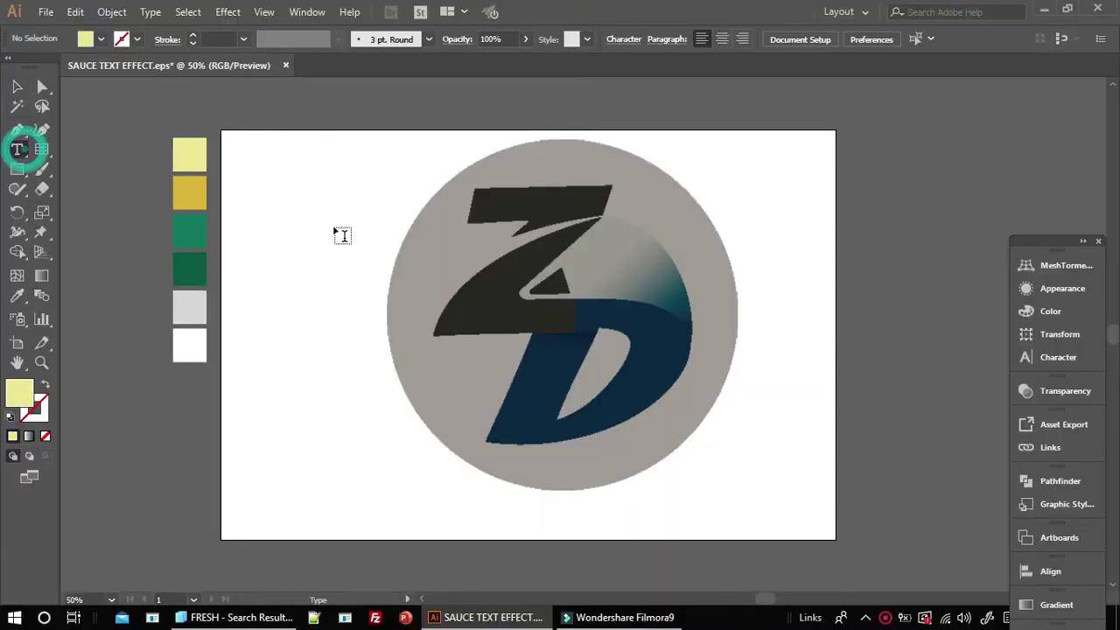
left_click(332, 226)
left_click(22, 87)
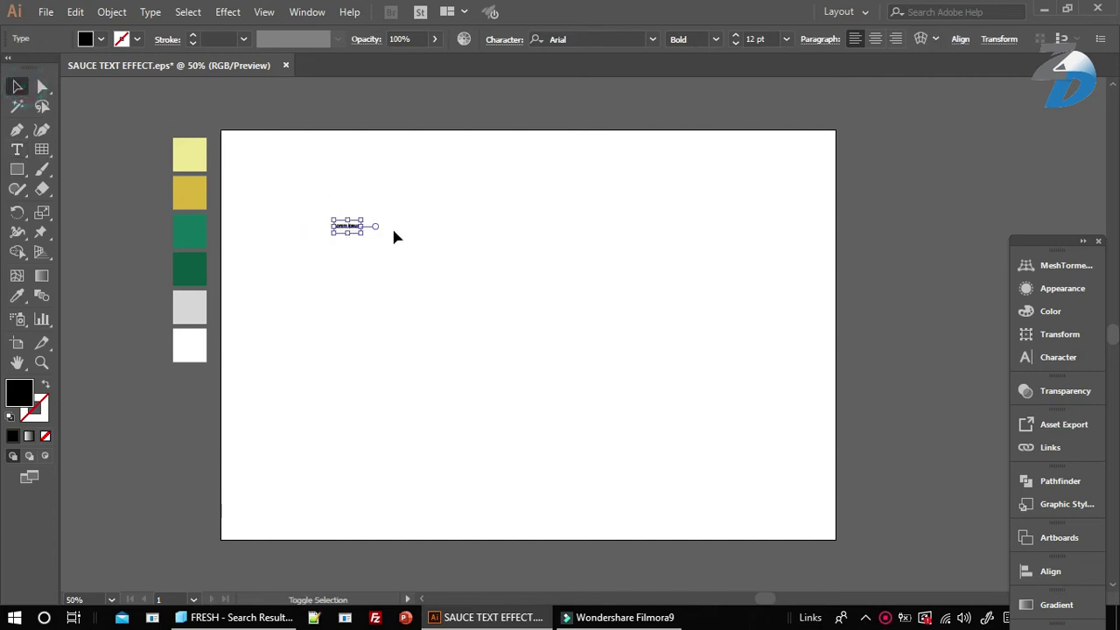
left_click_drag(361, 232, 668, 380)
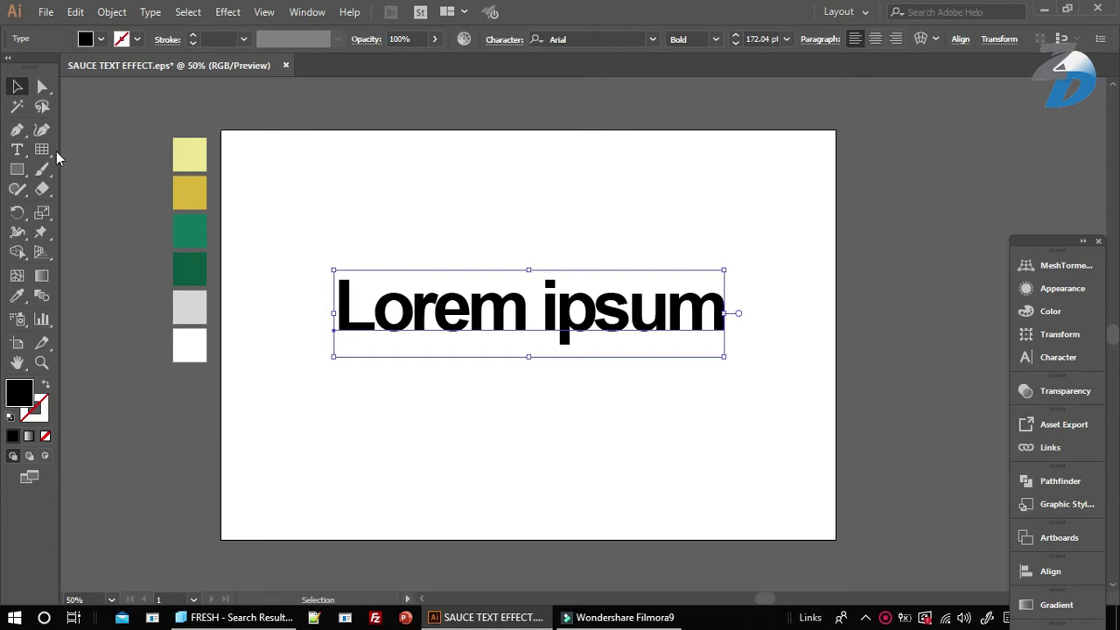
Replace the placeholder with FRESH and scale it up to about 307 pt.
left_click(17, 149)
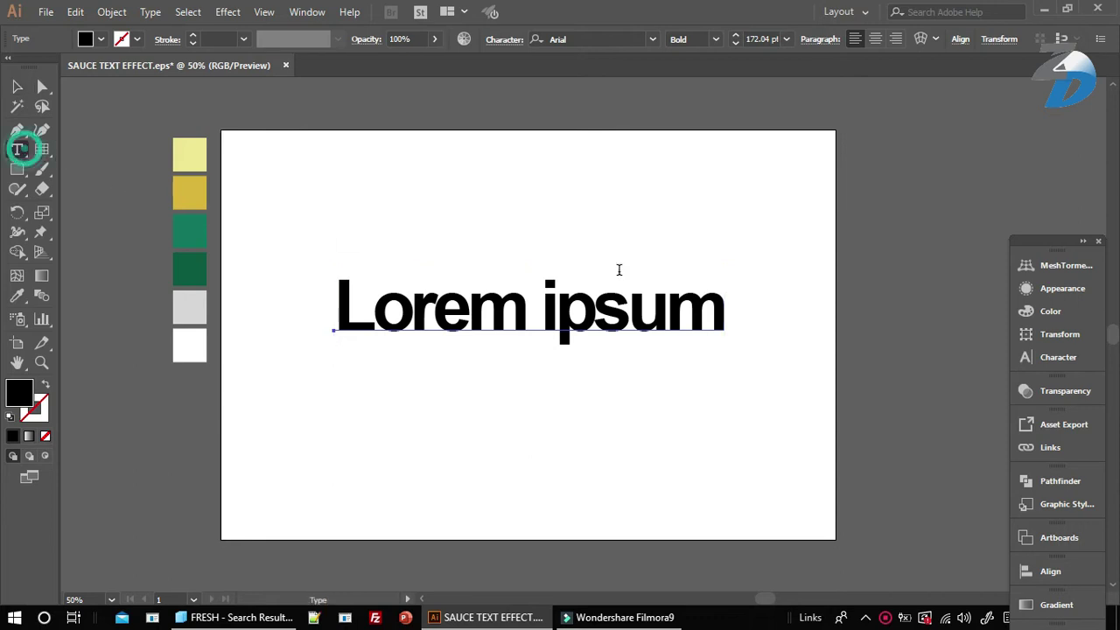
left_click(718, 302)
key("BackSpace")
key("BackSpace")
key("BackSpace")
key("BackSpace")
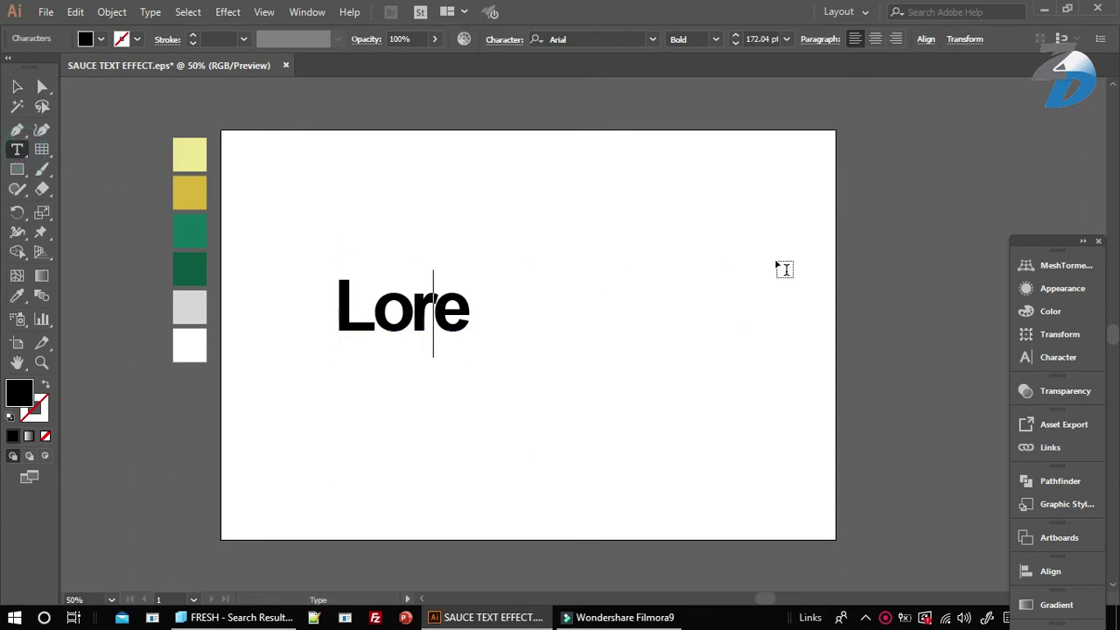
key("BackSpace")
key("BackSpace")
key("BackSpace")
type("FRE")
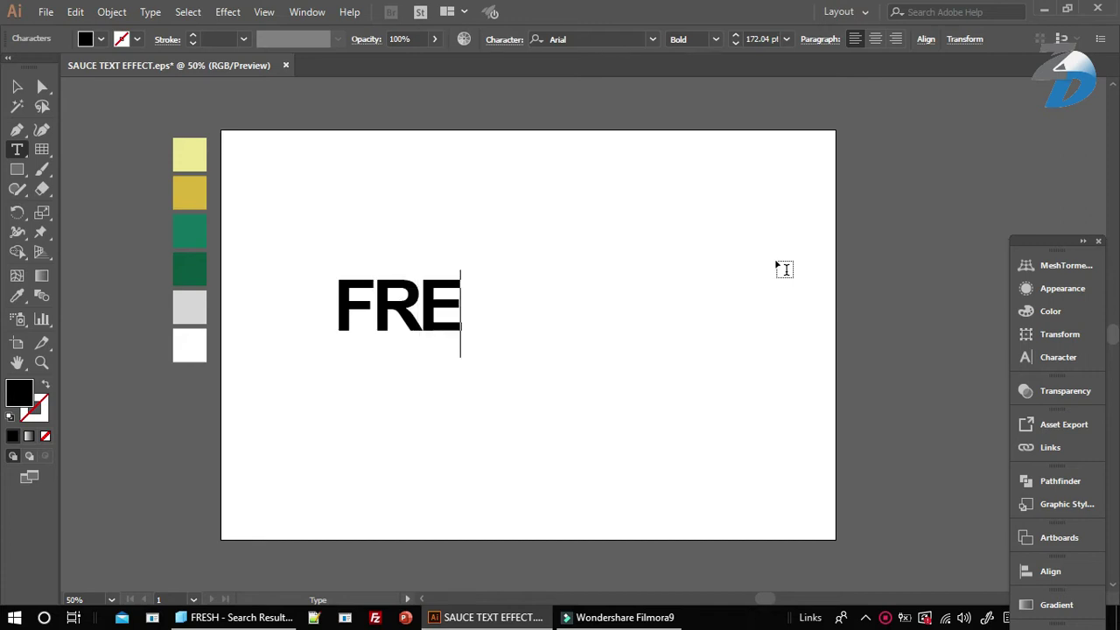
type("SH")
left_click(17, 86)
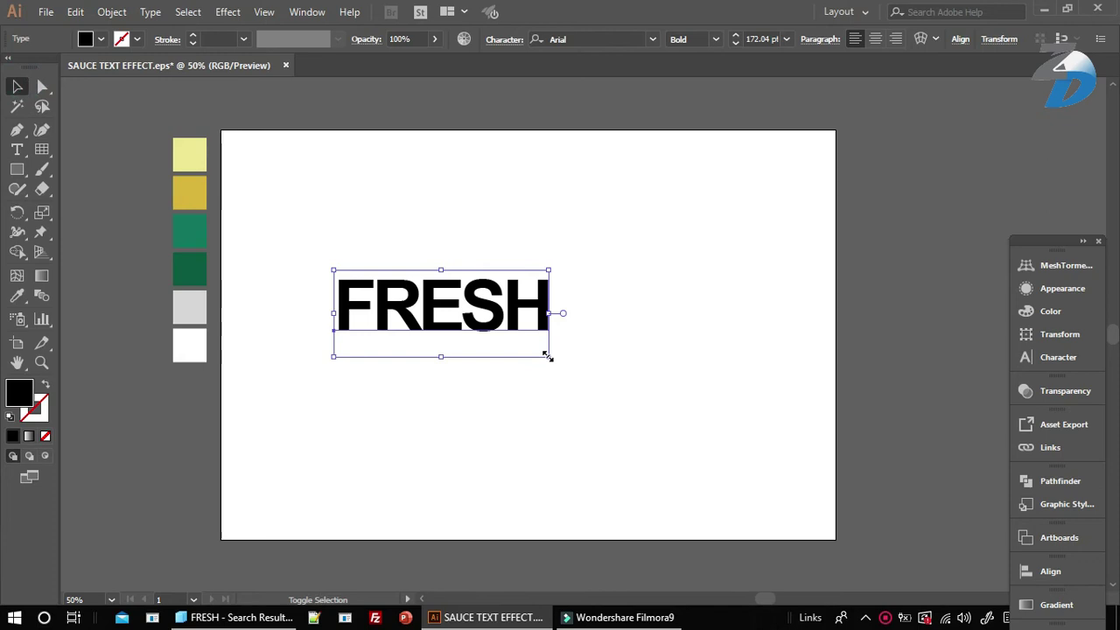
left_click_drag(548, 356, 717, 426)
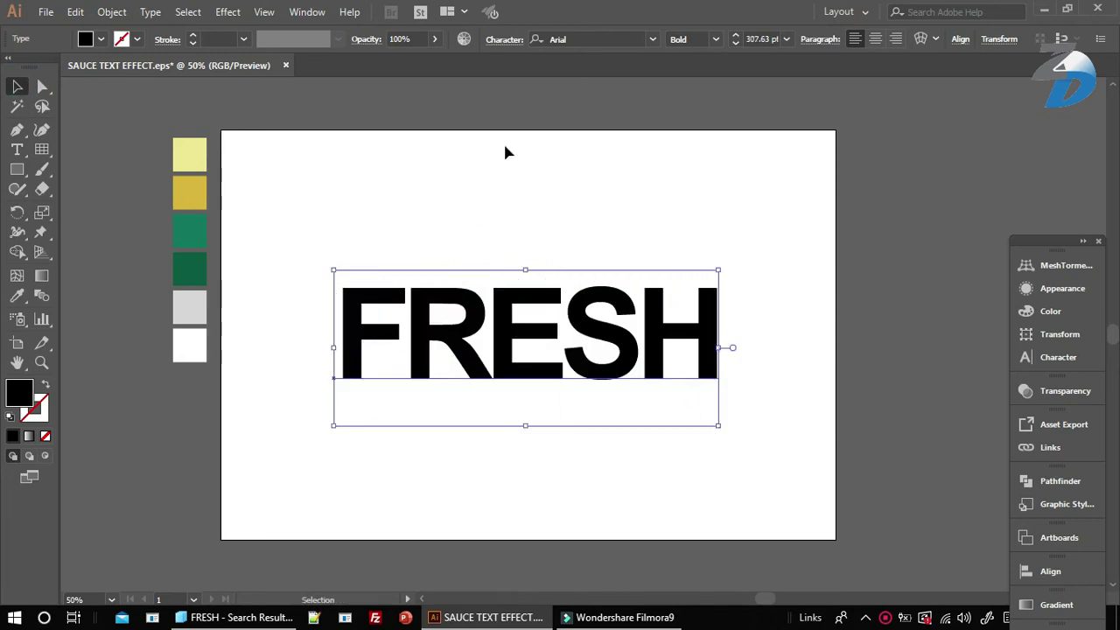
Increase FRESH's tracking slightly in the Character panel.
left_click(505, 39)
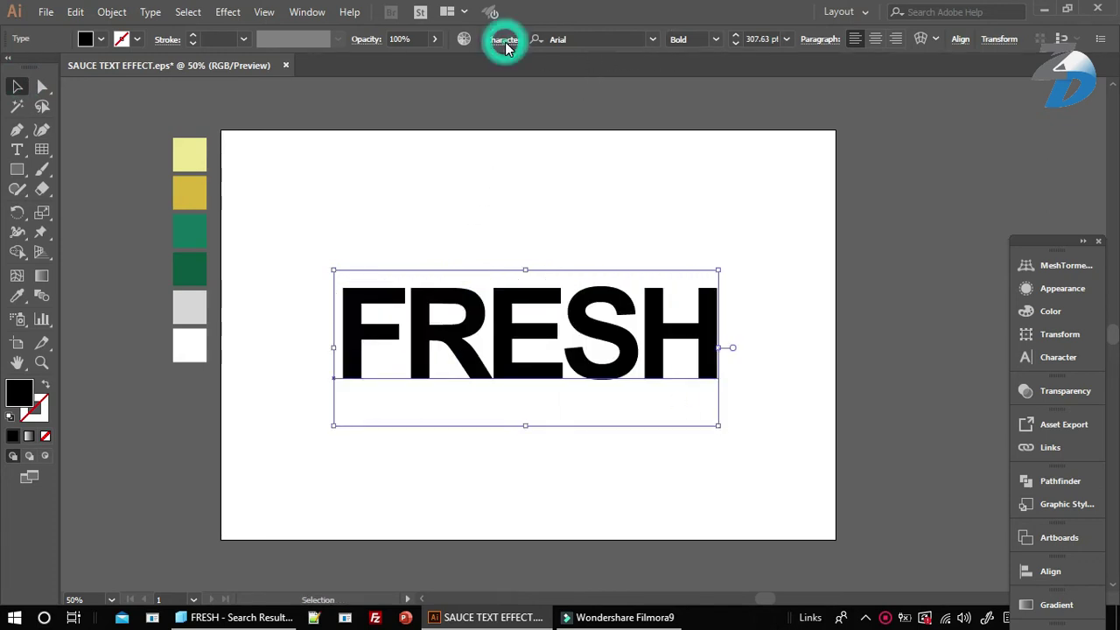
left_click(487, 133)
scroll(488, 133, "up", 3)
scroll(488, 131, "up", 2)
scroll(490, 131, "up", 2)
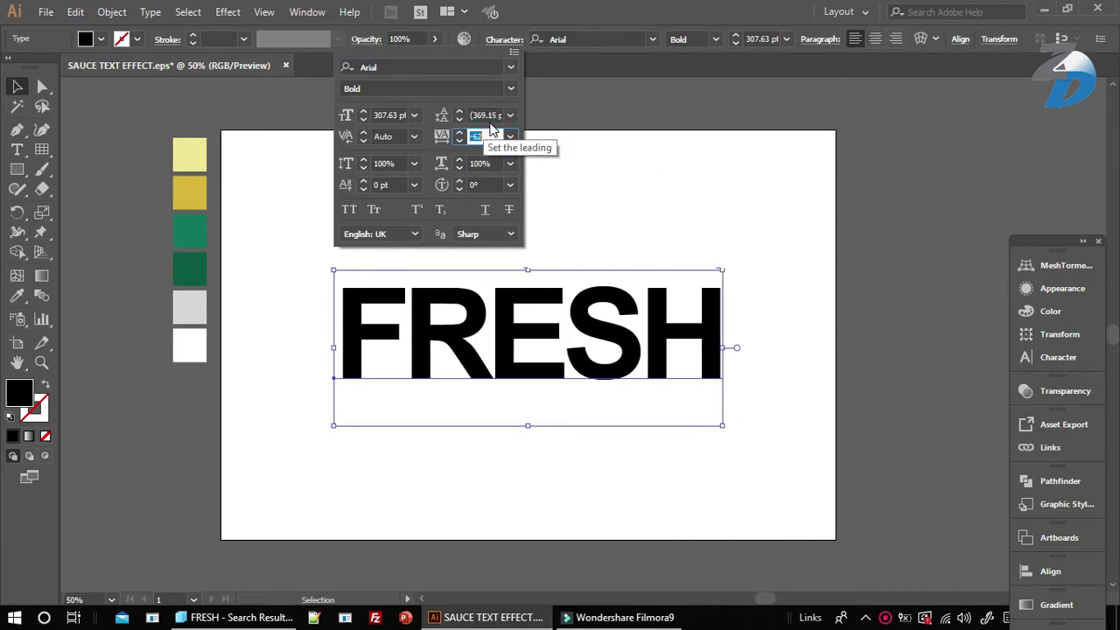
scroll(492, 129, "up", 2)
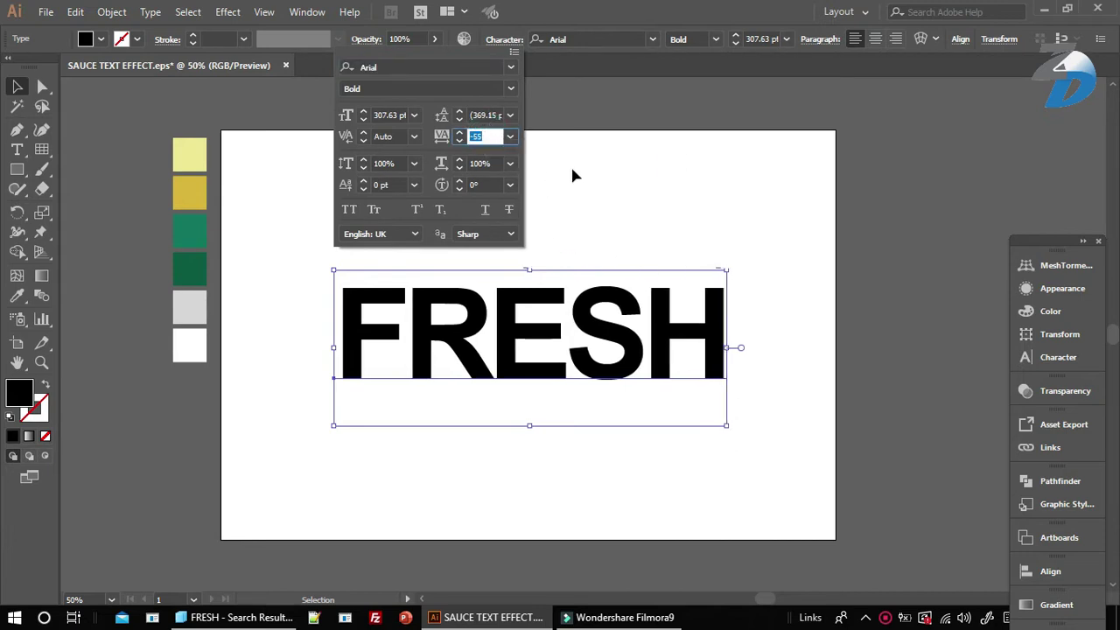
Scale FRESH down to 297.35 pt and set its fill to None.
key("Escape")
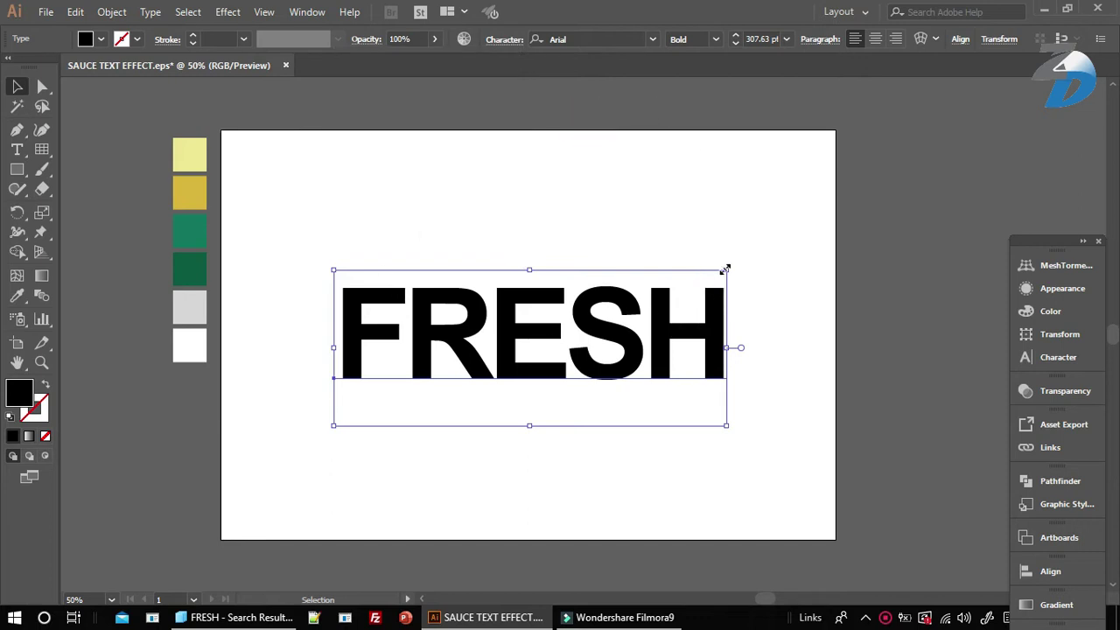
left_click_drag(726, 269, 713, 275)
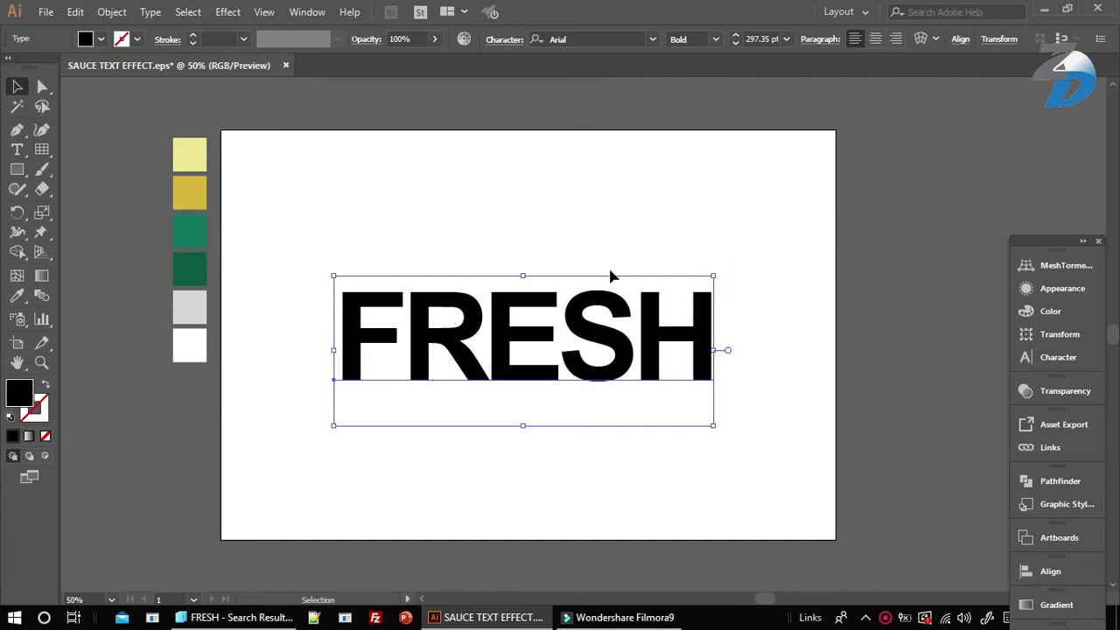
left_click(46, 436)
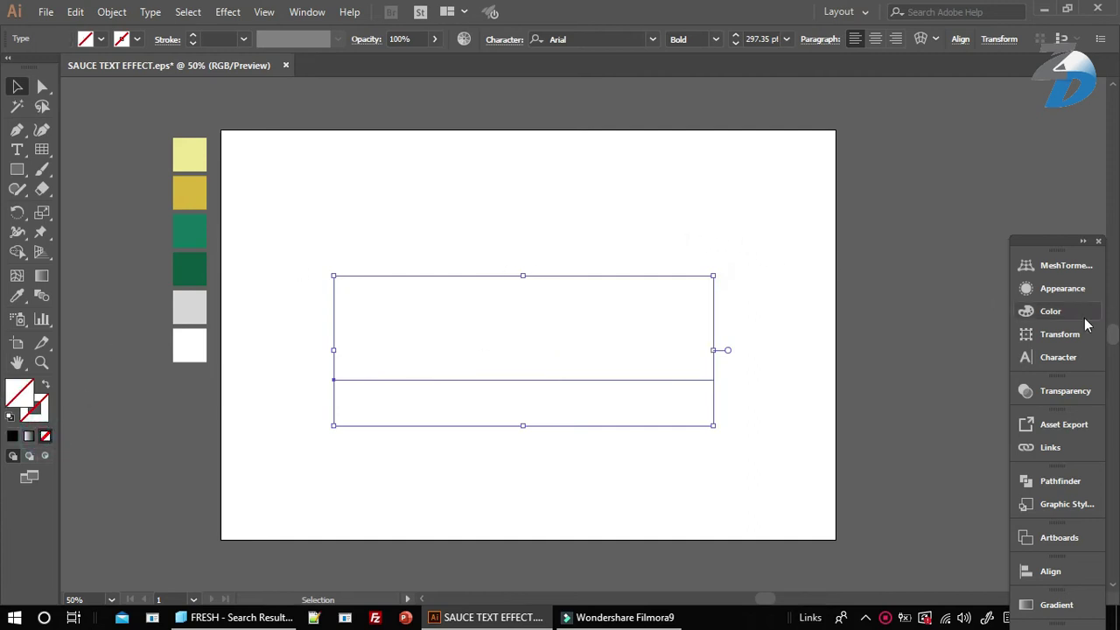
Give FRESH a light grey fill sampled from the swatch in the Appearance panel.
left_click(1062, 288)
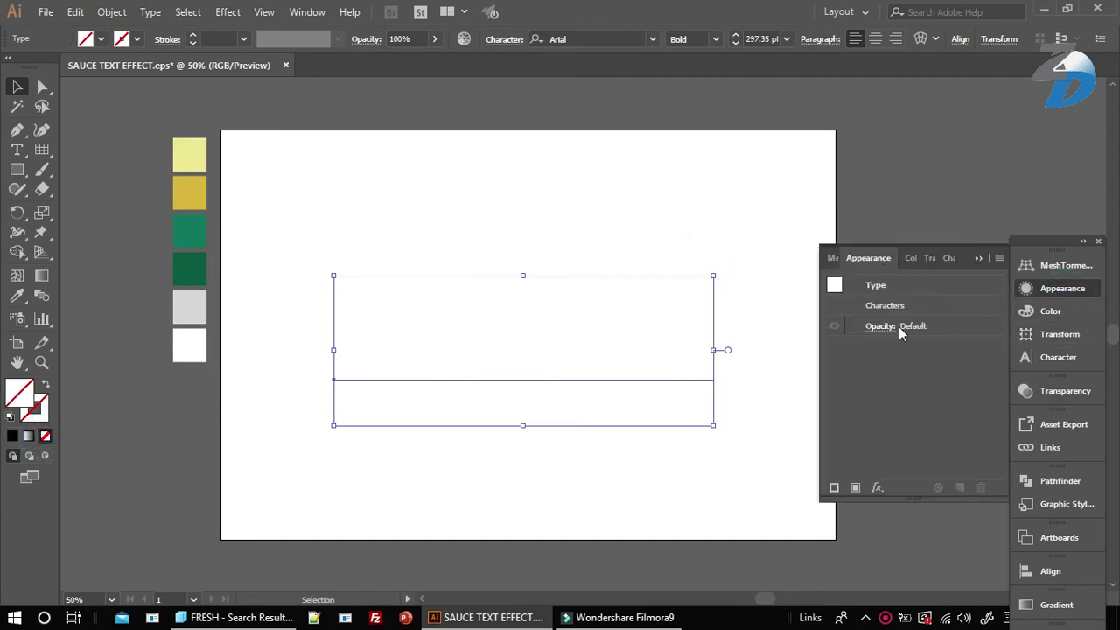
left_click(856, 487)
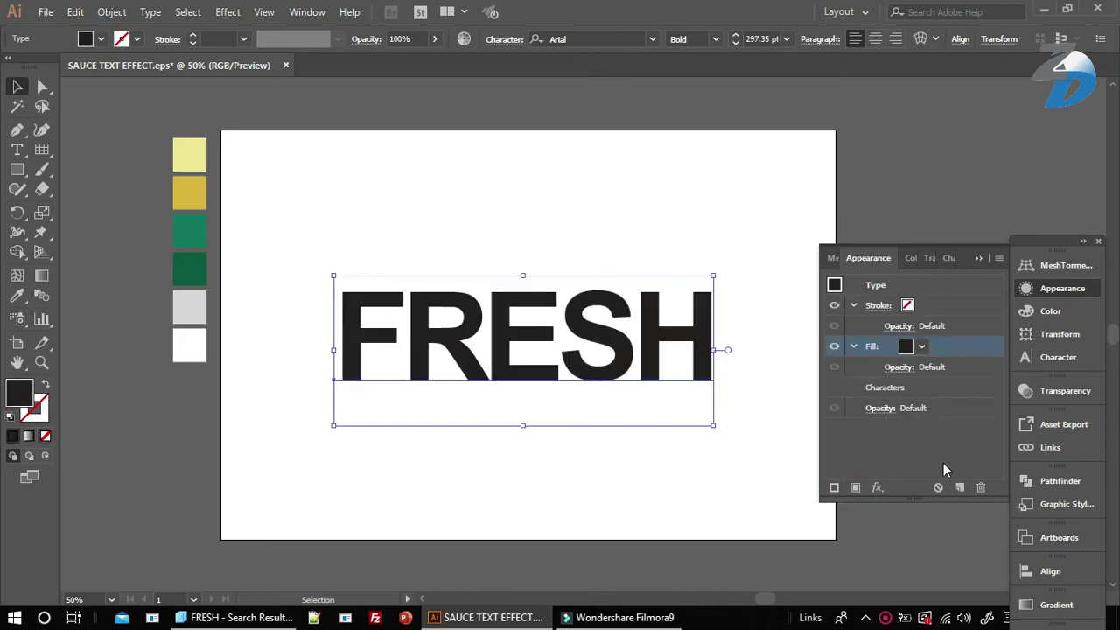
left_click(18, 296)
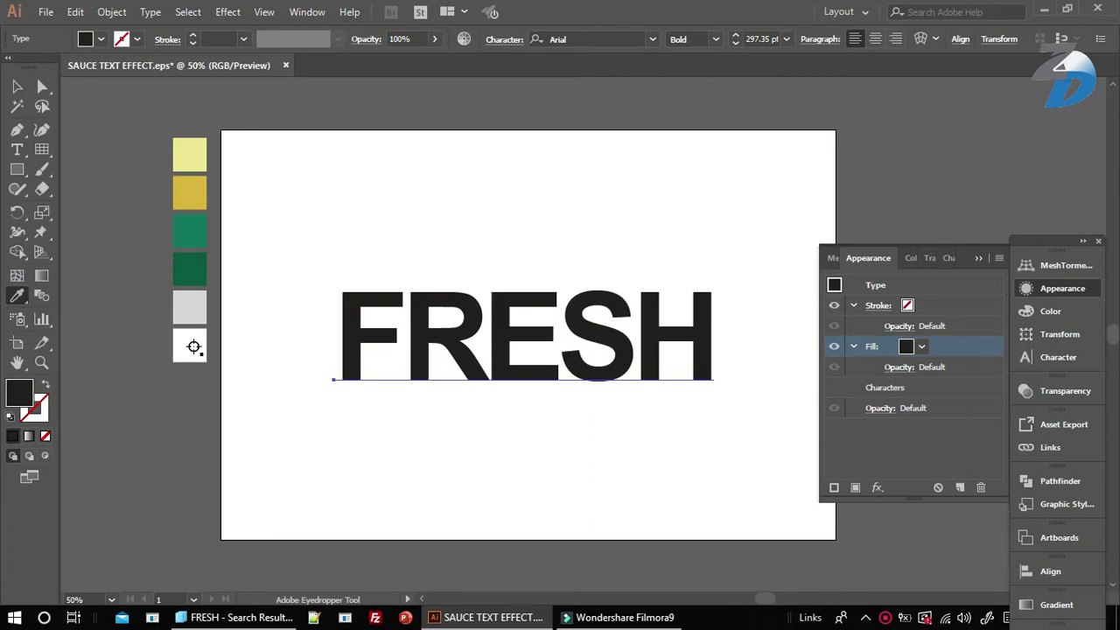
left_click(188, 315)
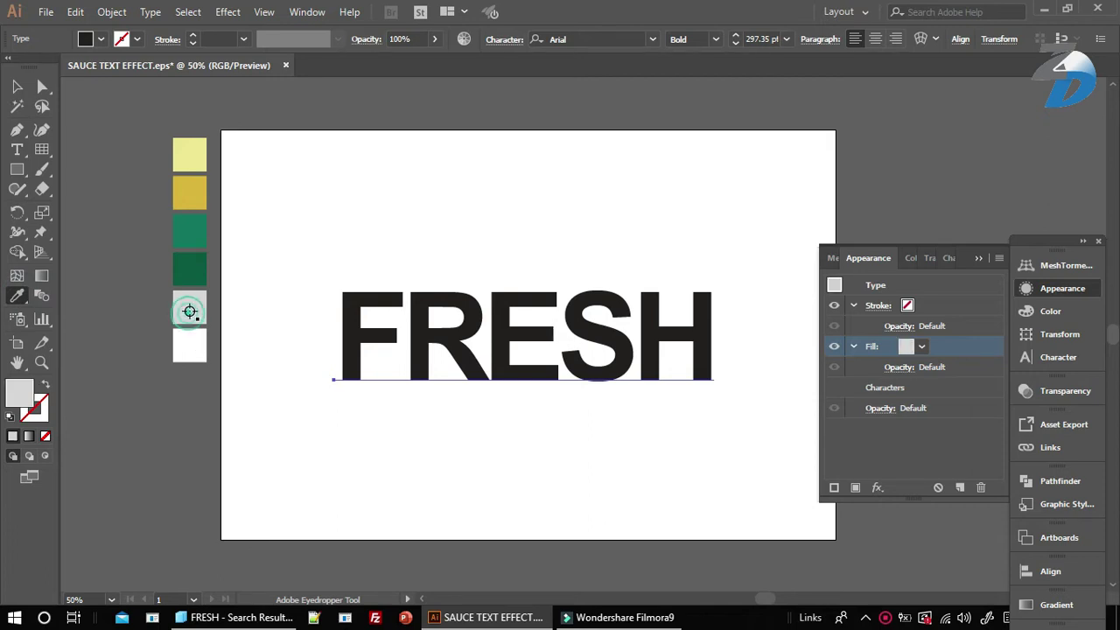
Add a second white fill beneath the grey one and bring up the effects list.
left_click(959, 487)
left_click(921, 390)
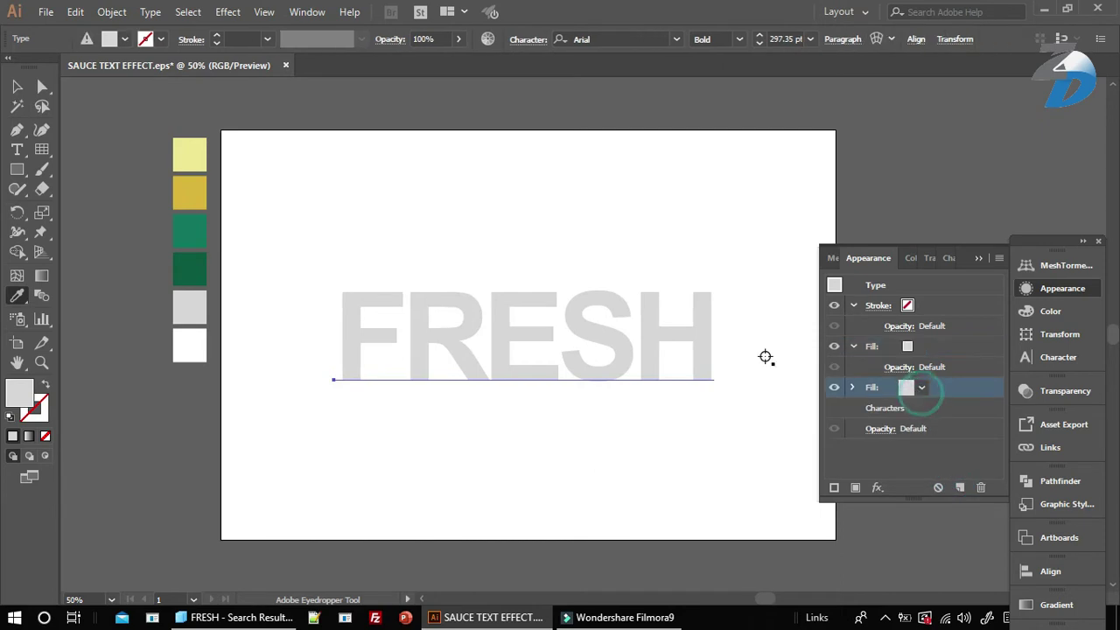
left_click(193, 339)
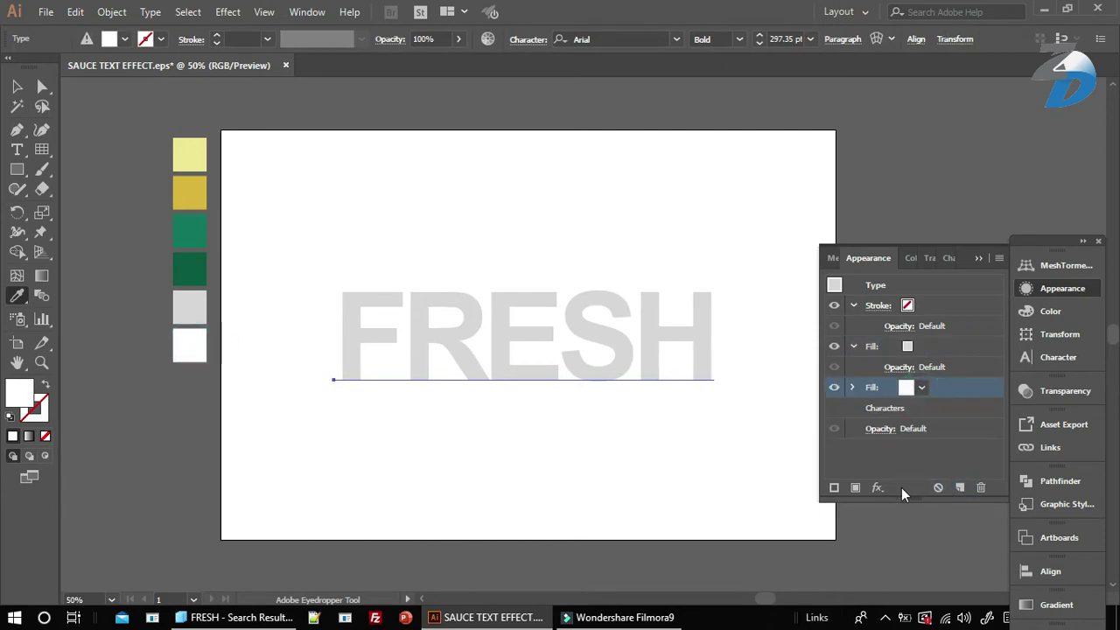
left_click(878, 487)
mouse_move(917, 191)
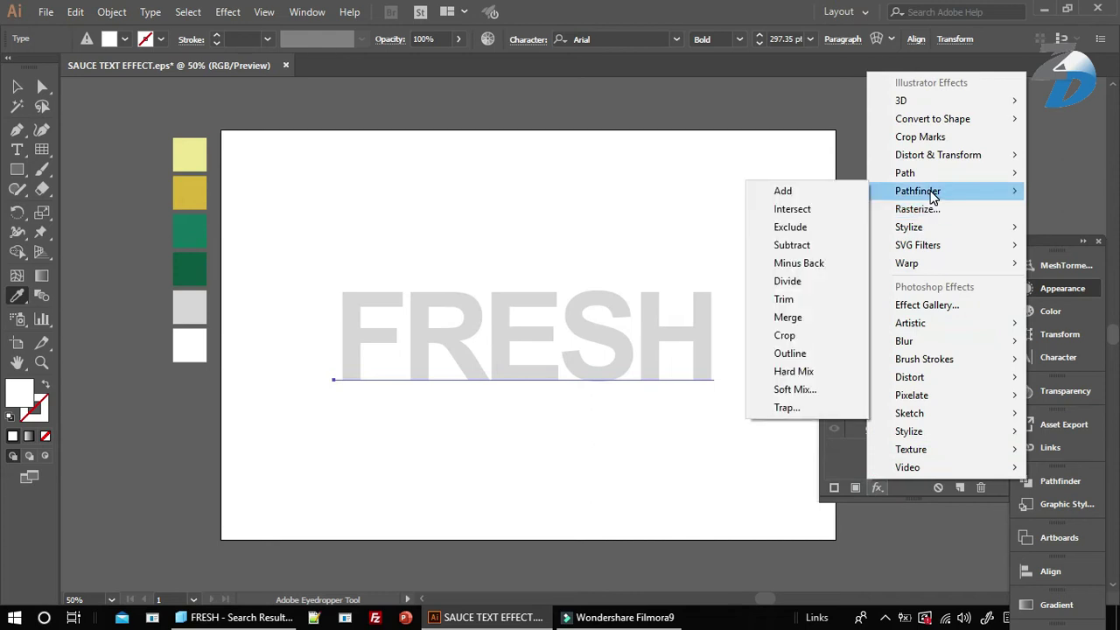
Apply a Transform effect moving the white fill -11 px horizontally and -5 px vertically.
left_click(796, 210)
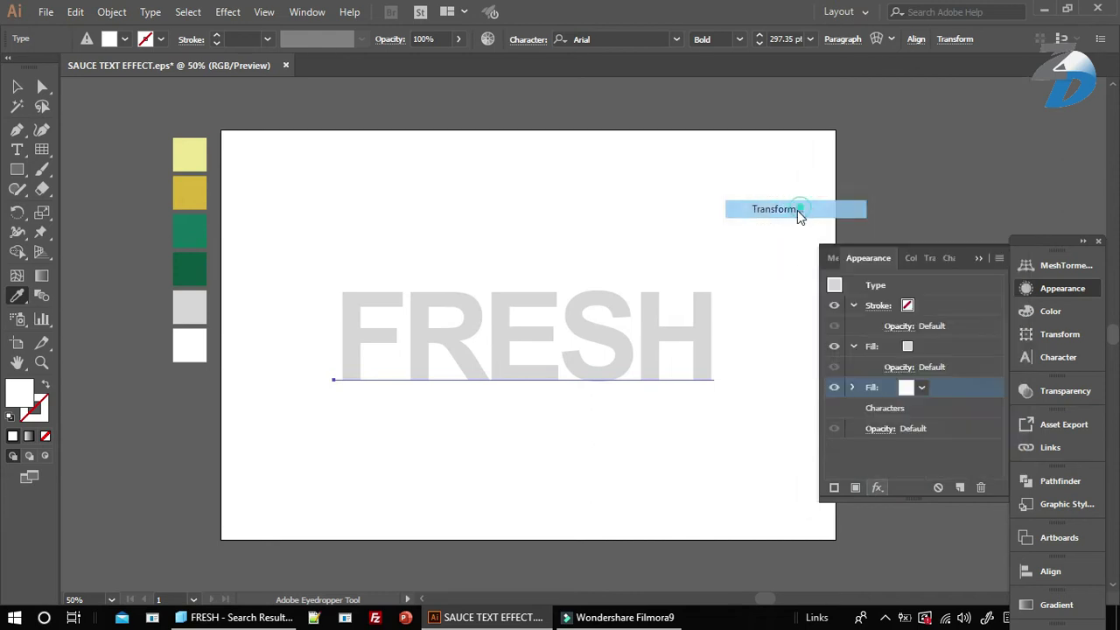
left_click(839, 466)
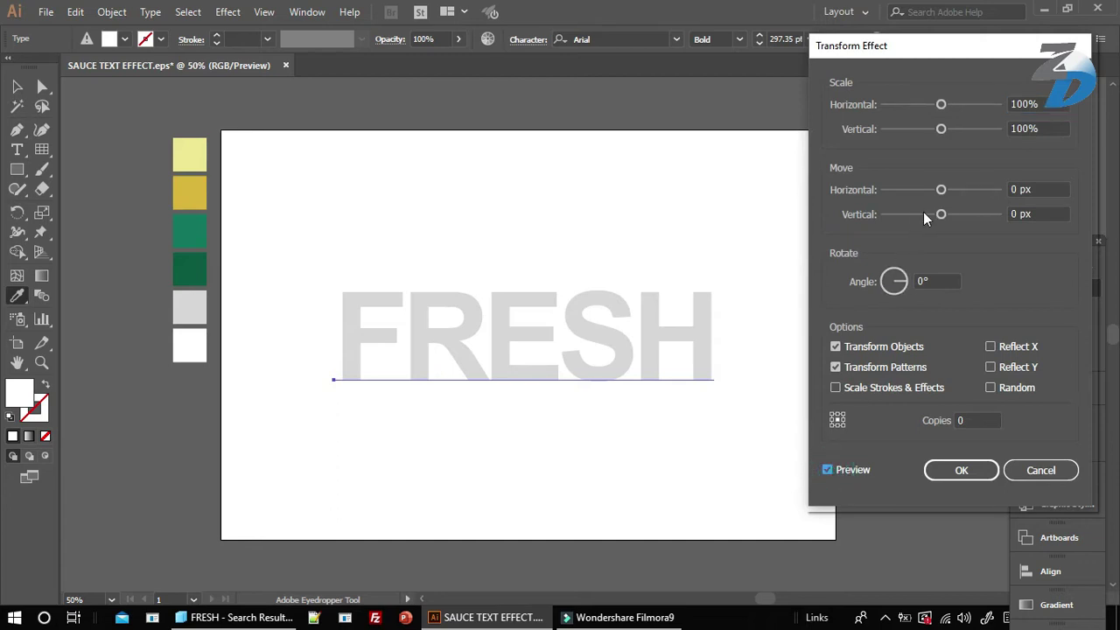
left_click_drag(941, 195, 937, 220)
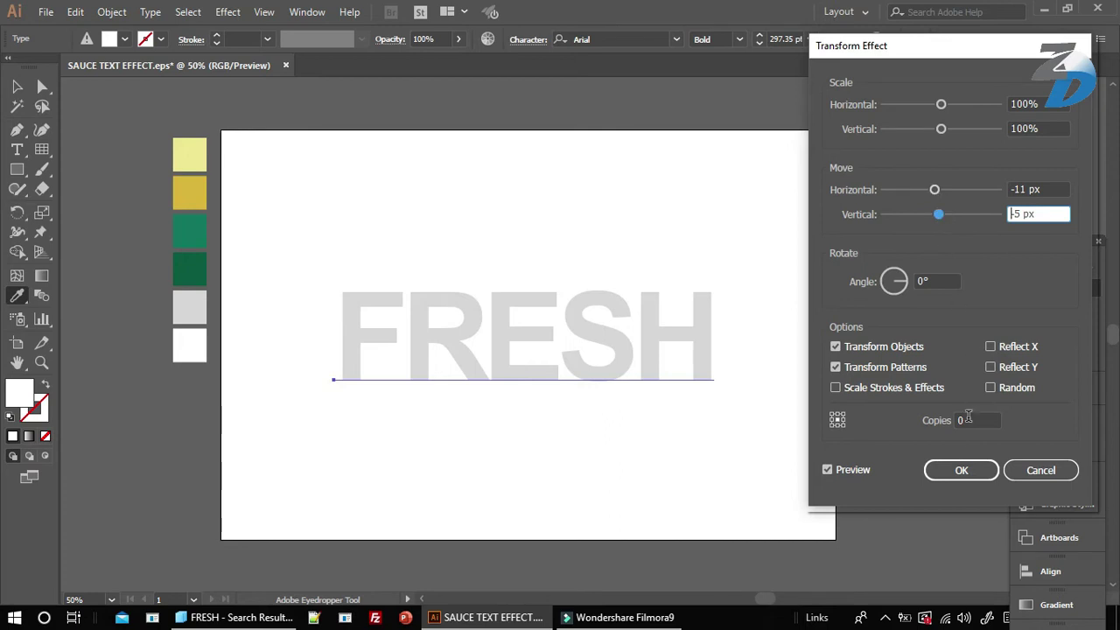
left_click(960, 471)
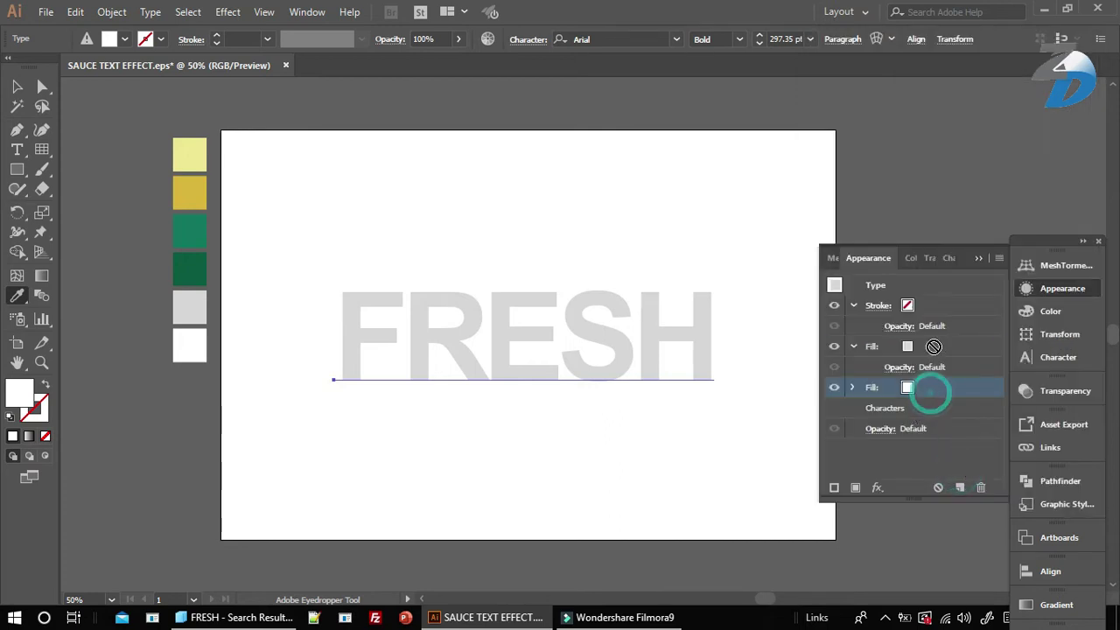
Move the white fill above the grey fill, then reposition FRESH on the artboard.
left_click_drag(931, 390, 932, 343)
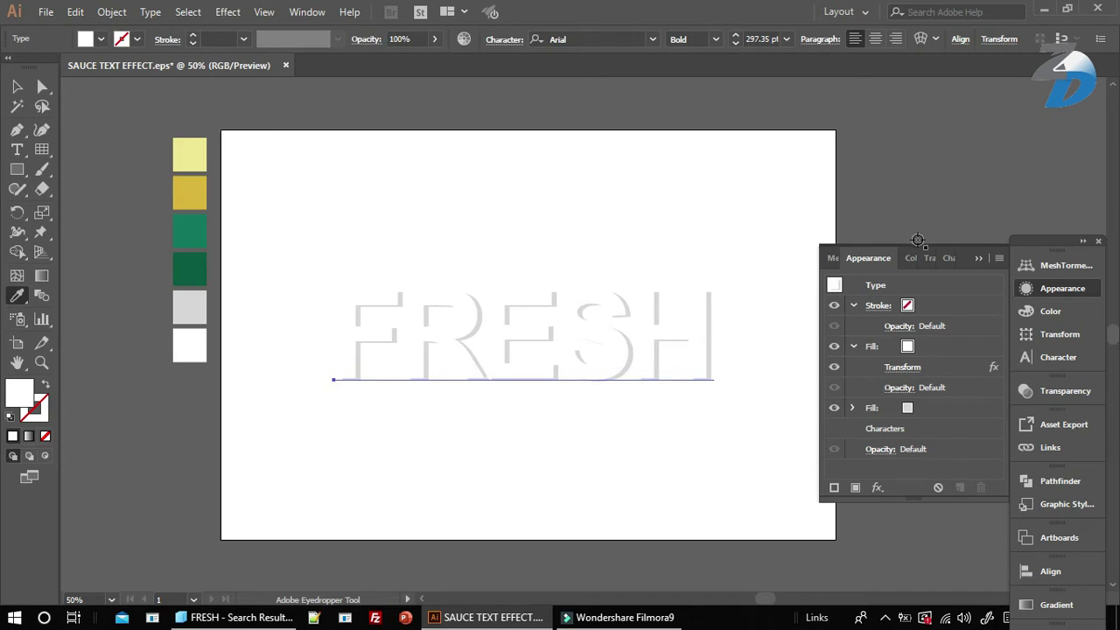
left_click(978, 259)
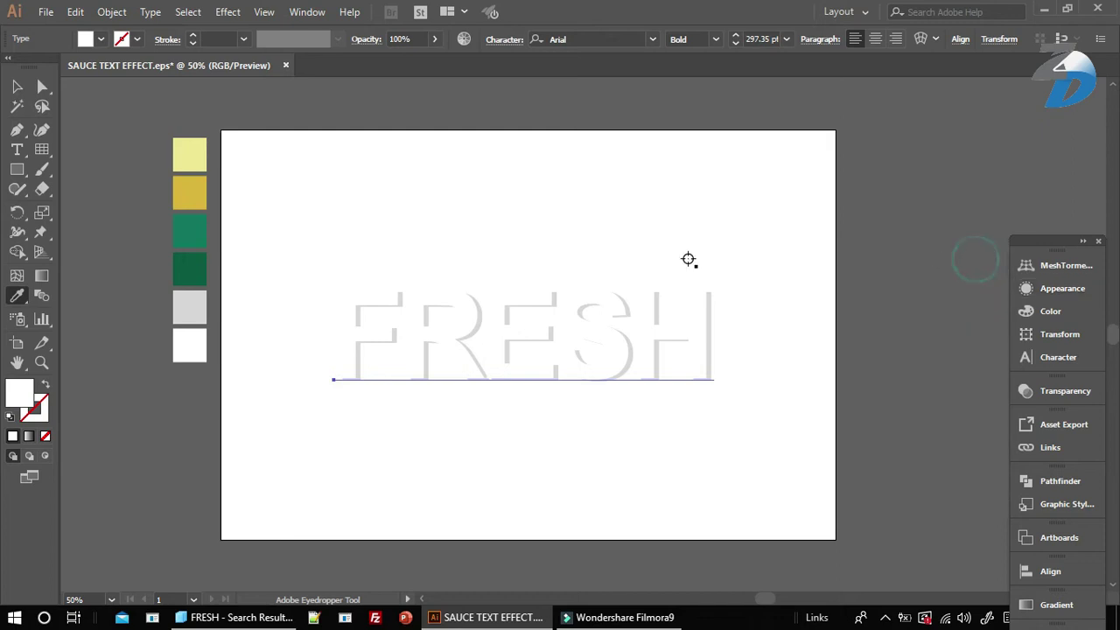
left_click(17, 86)
left_click(93, 145)
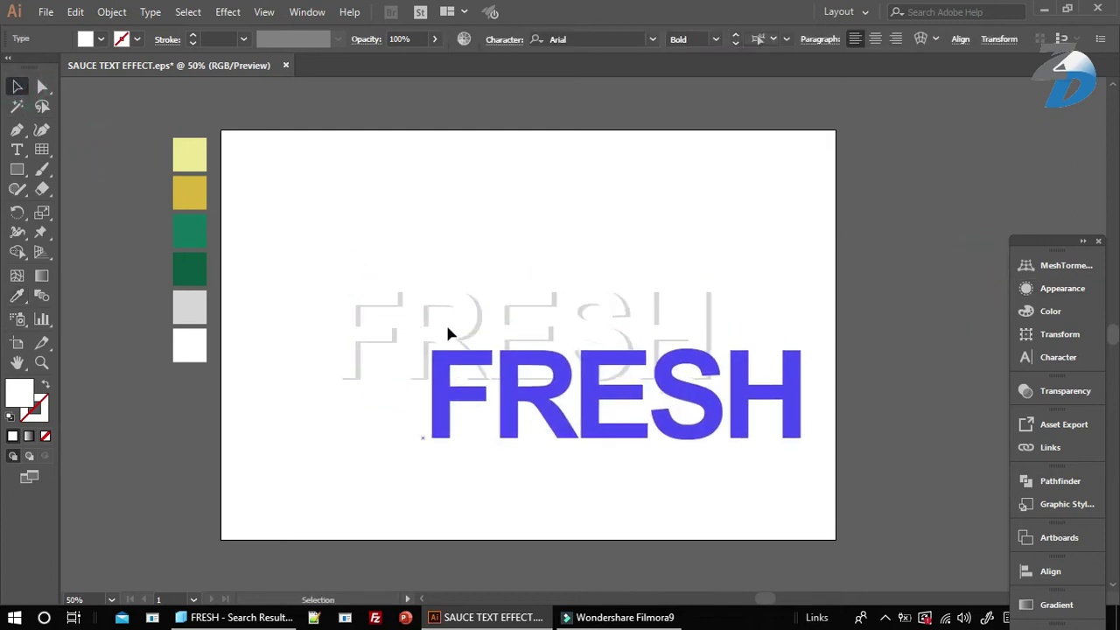
left_click_drag(378, 289, 454, 344)
left_click_drag(517, 376, 456, 330)
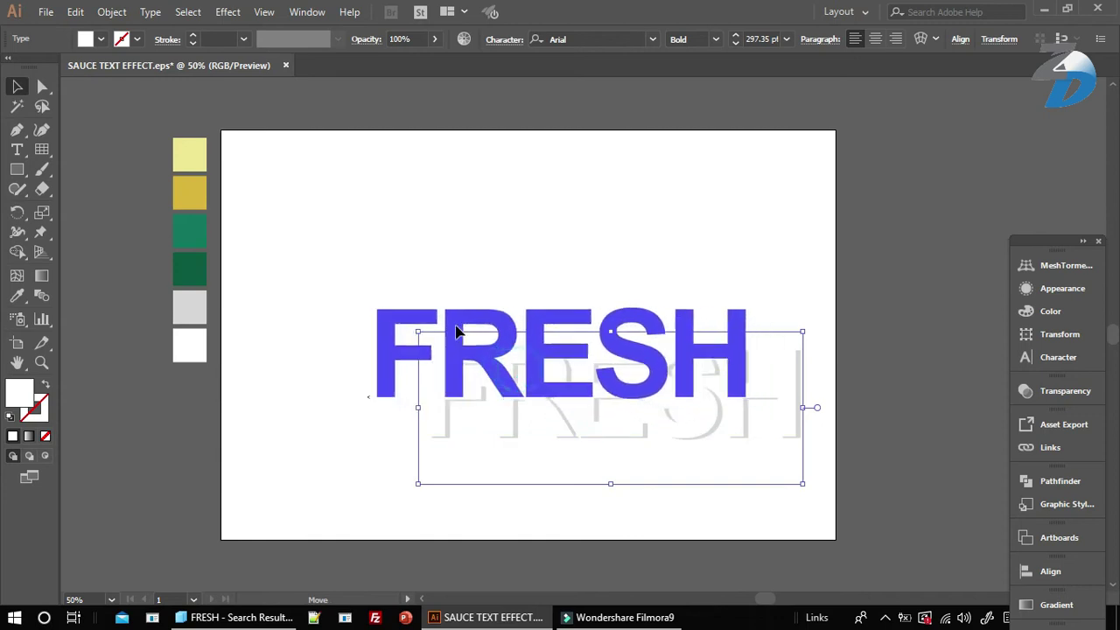
Collapse the Appearance entries and target the whole FRESH type object for effects.
left_click(1047, 288)
left_click(852, 305)
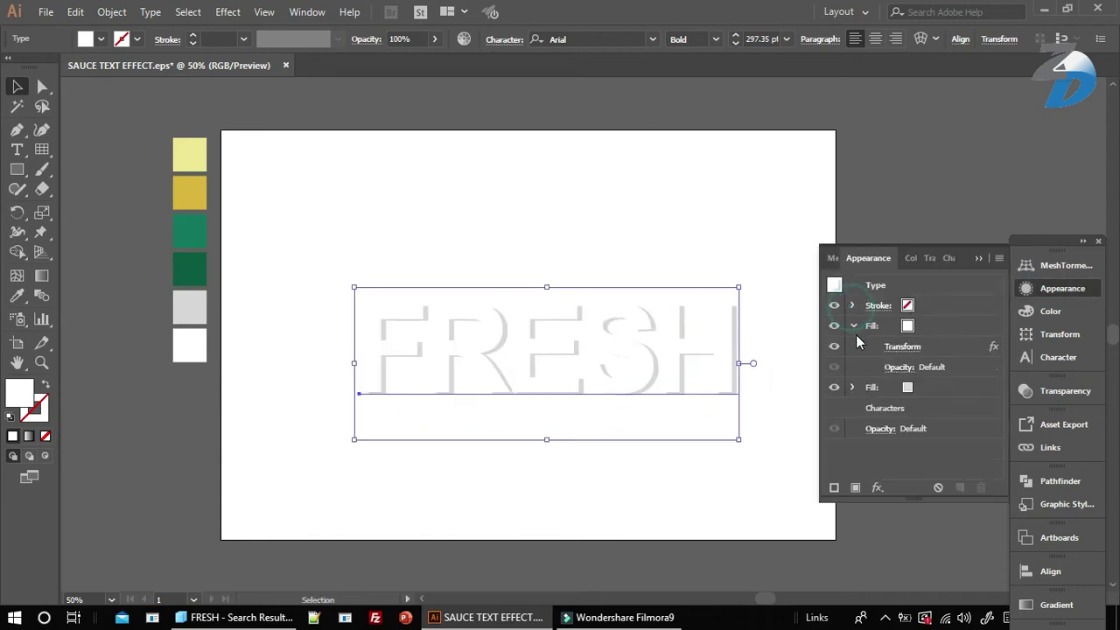
left_click(853, 326)
left_click(892, 287)
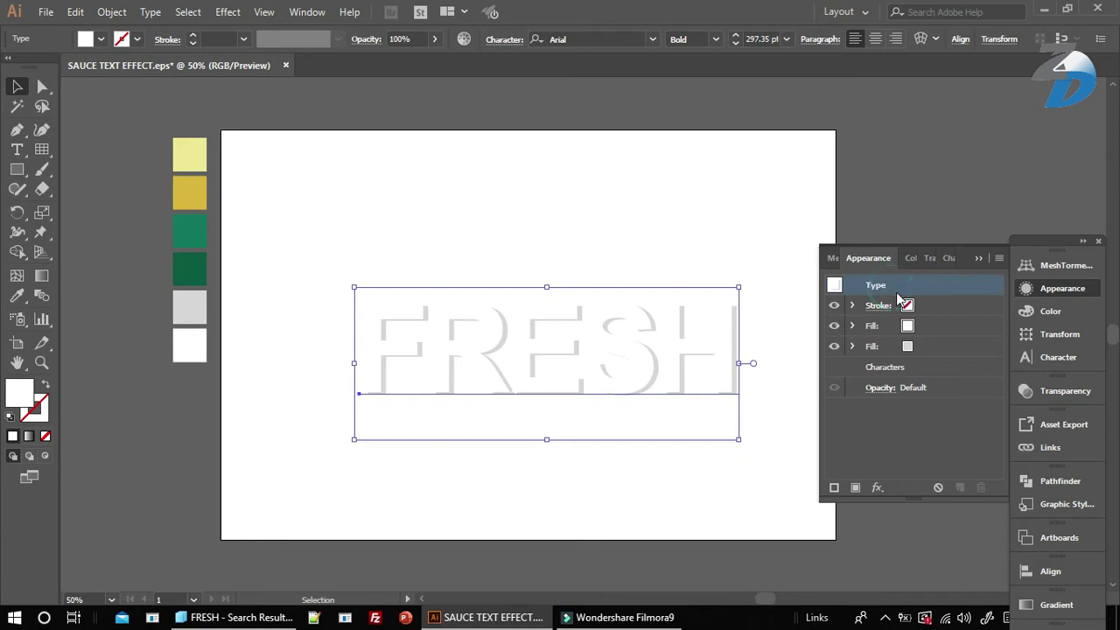
left_click(884, 487)
mouse_move(906, 263)
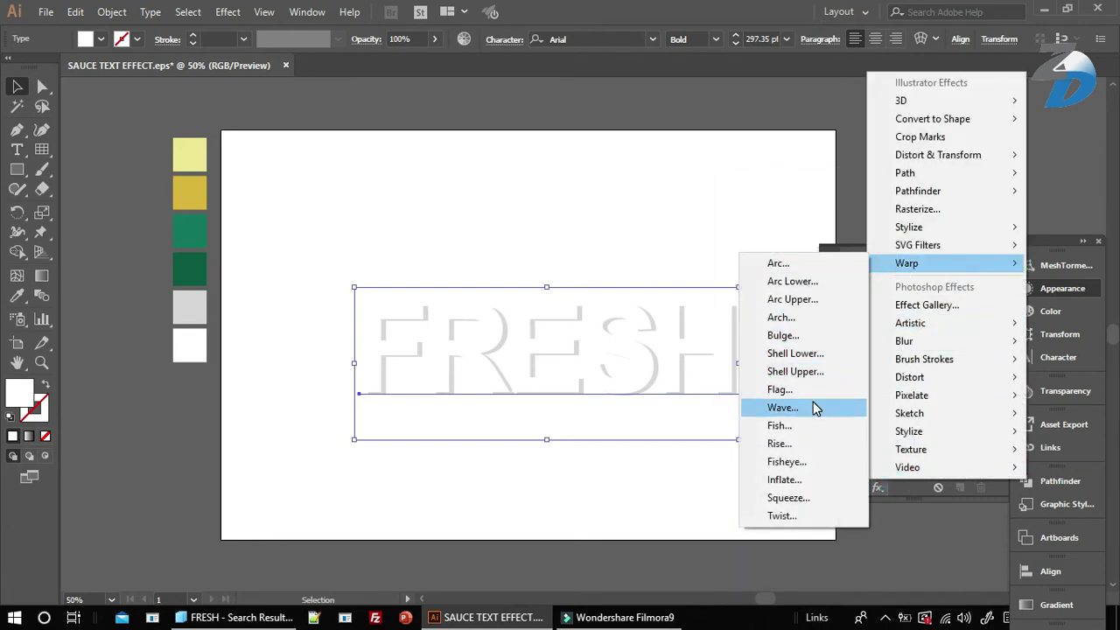
Warp FRESH with a Flag warp of 12% bend and 6% horizontal distortion.
left_click(810, 390)
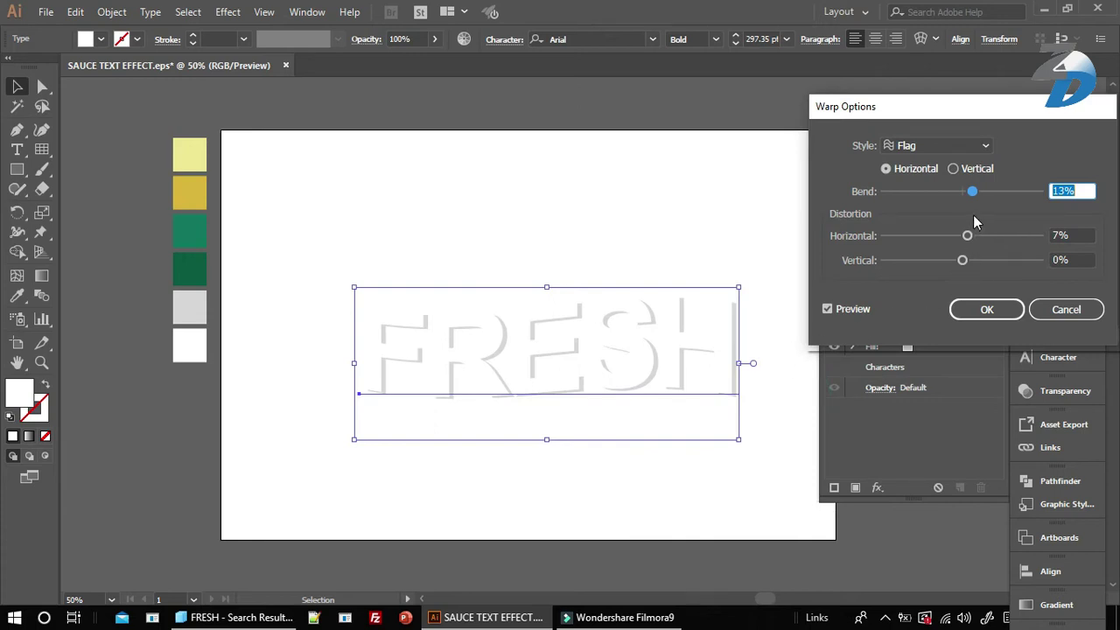
left_click(965, 234)
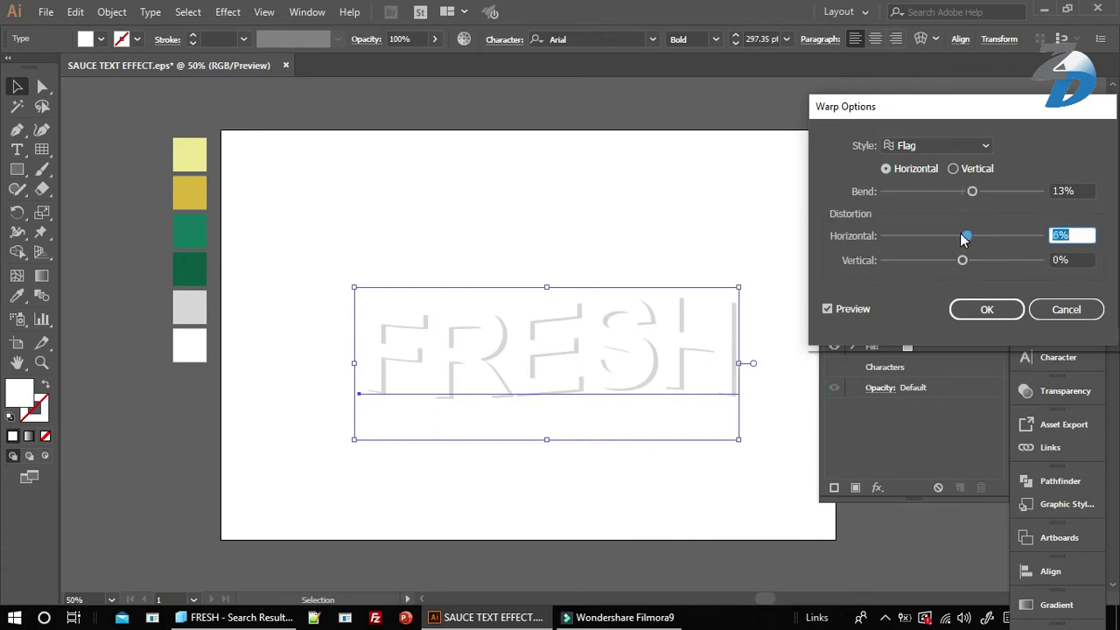
left_click_drag(971, 192, 974, 193)
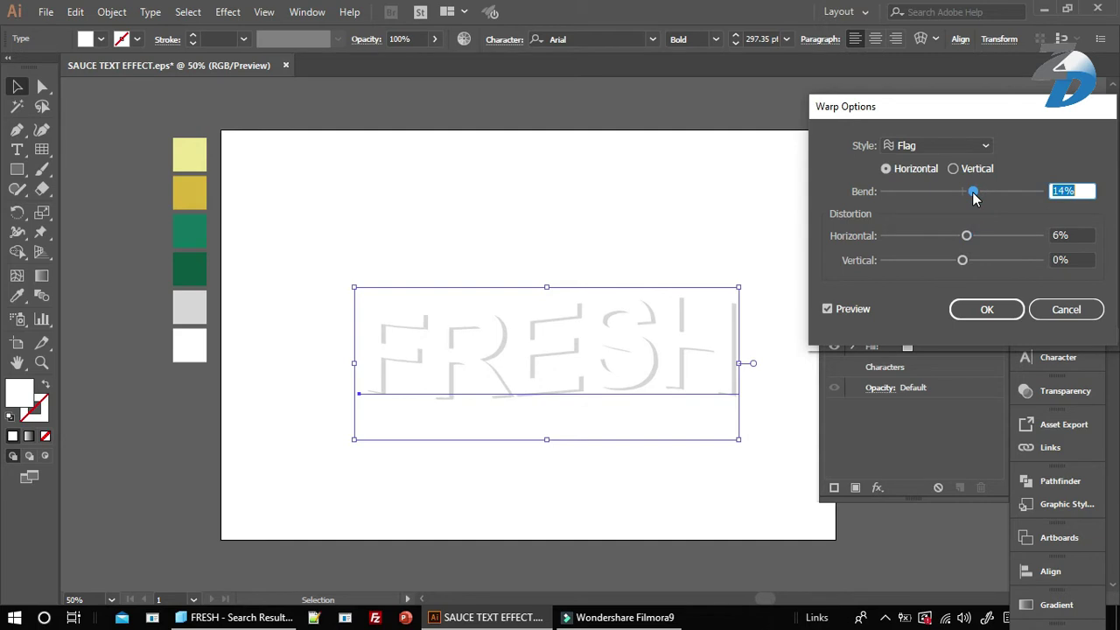
left_click(986, 307)
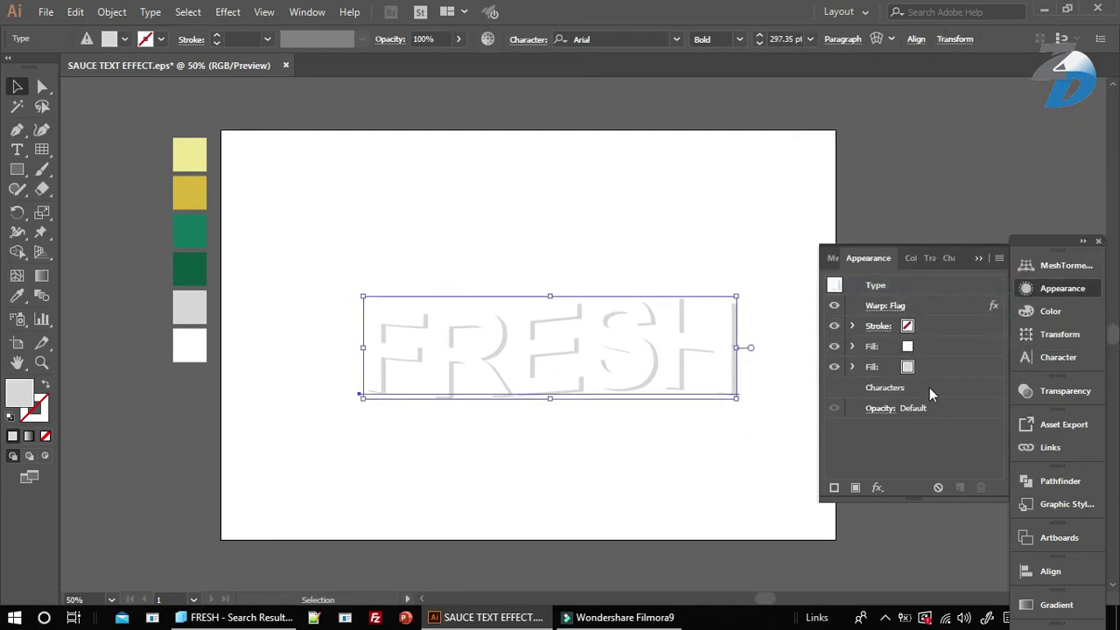
Duplicate the grey fill to create a third fill layer.
left_click(927, 369)
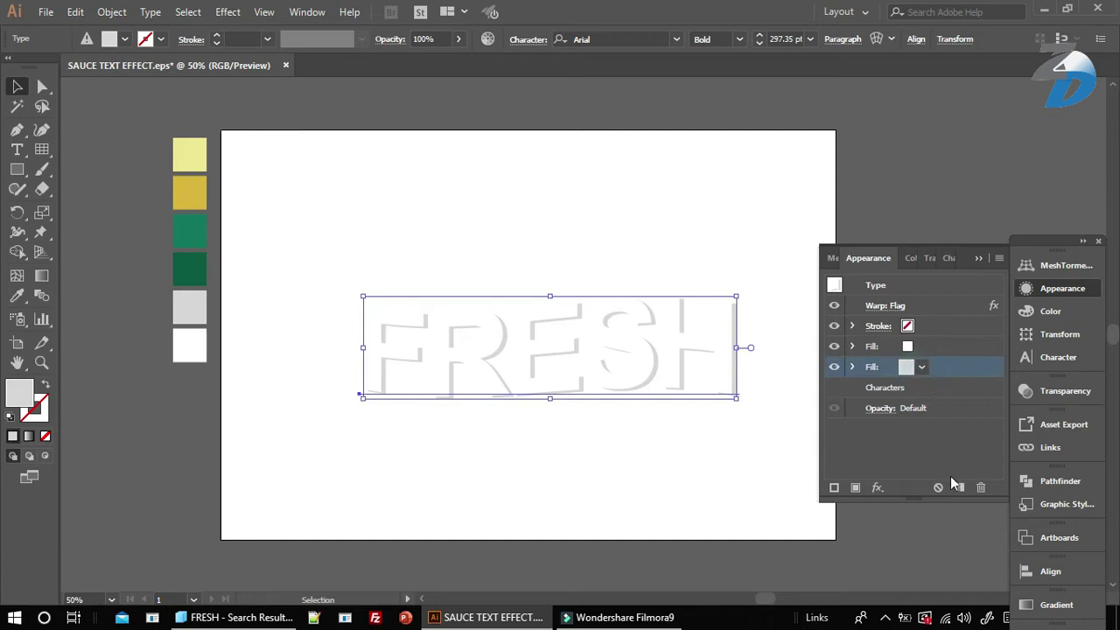
left_click(958, 487)
left_click(917, 387)
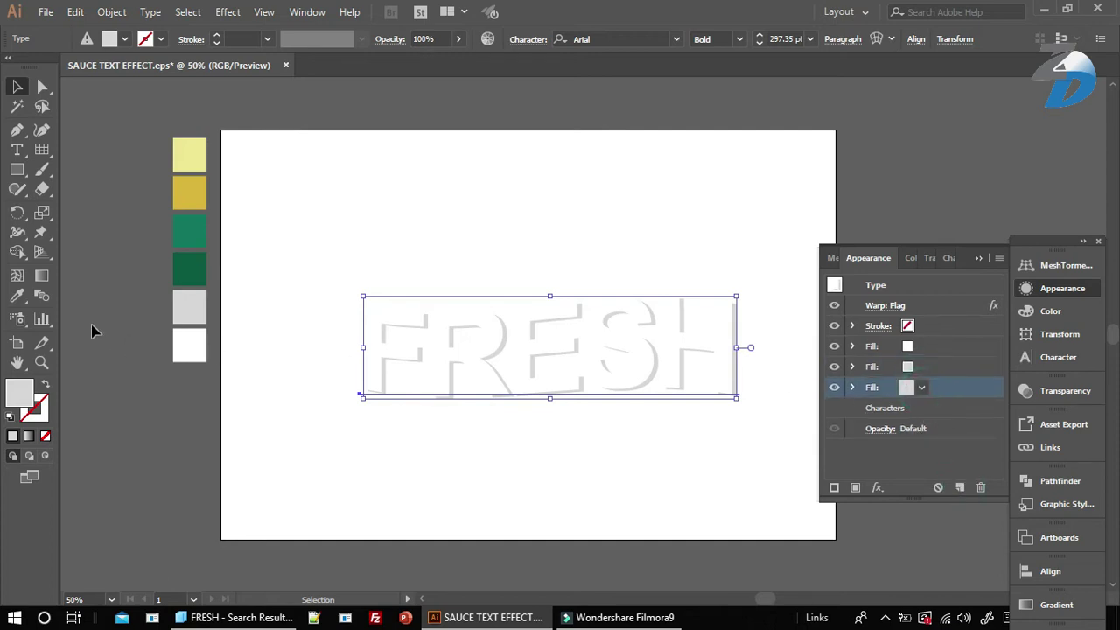
Colour the new bottom fill green and expand it with a 10 px Offset Path.
left_click(17, 296)
left_click(187, 233)
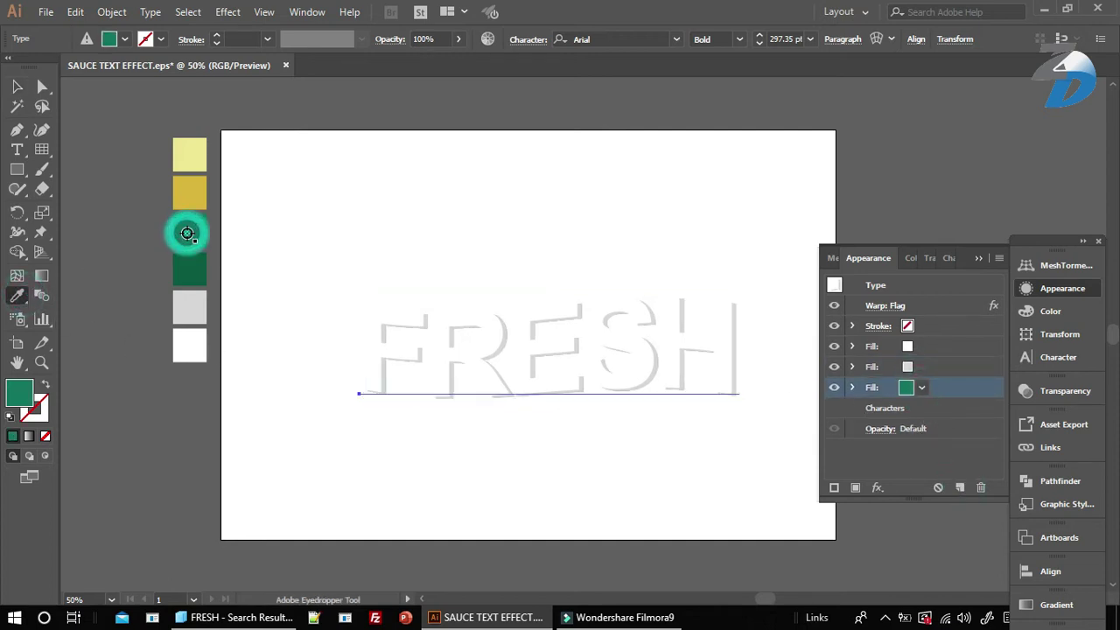
left_click(876, 487)
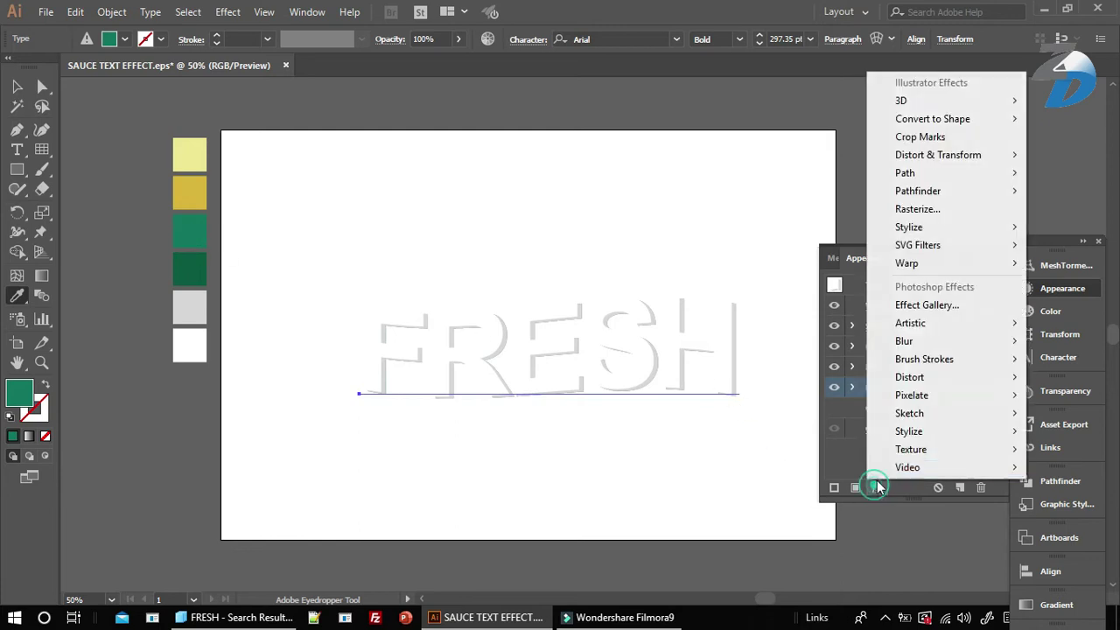
mouse_move(904, 172)
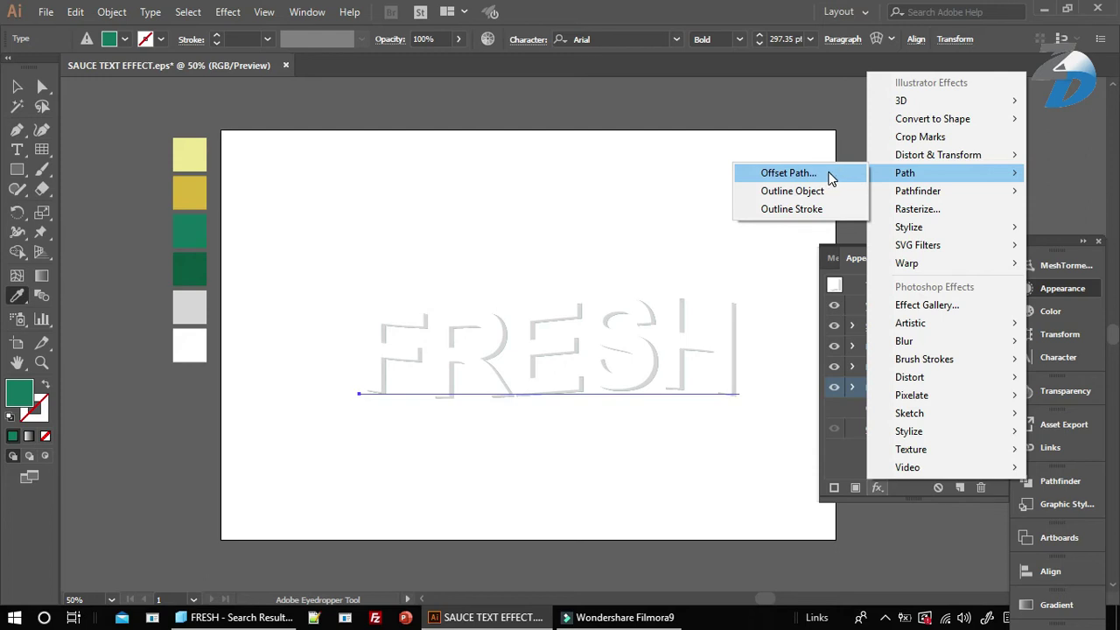
left_click(818, 177)
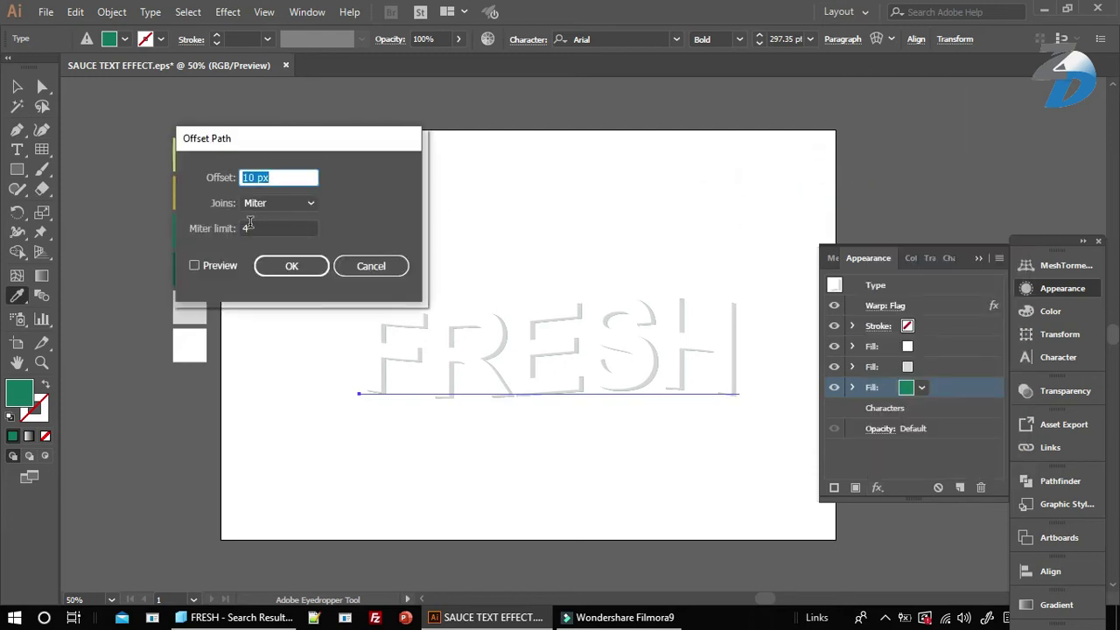
left_click(201, 266)
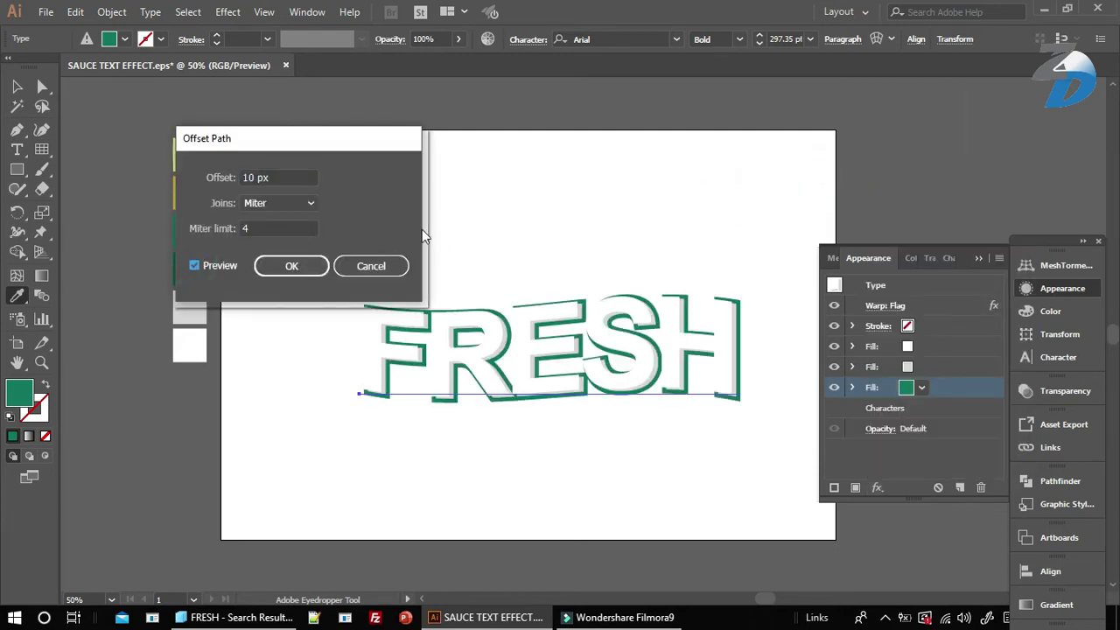
left_click(303, 266)
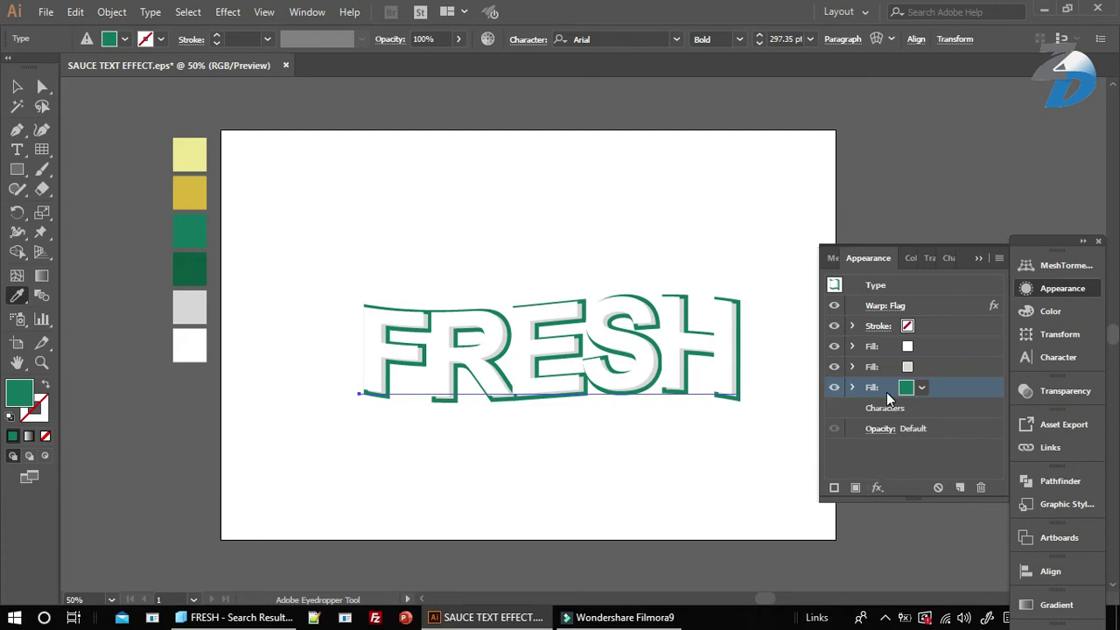
left_click(886, 487)
mouse_move(917, 191)
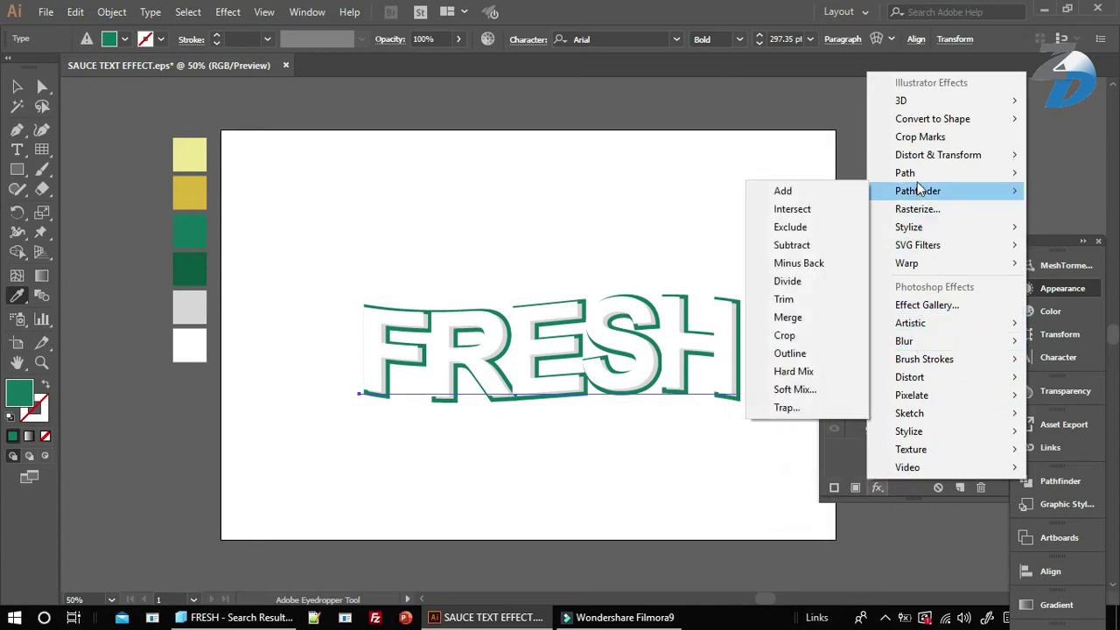
Add a second 6 px Offset Path to the green fill around FRESH.
left_click(818, 173)
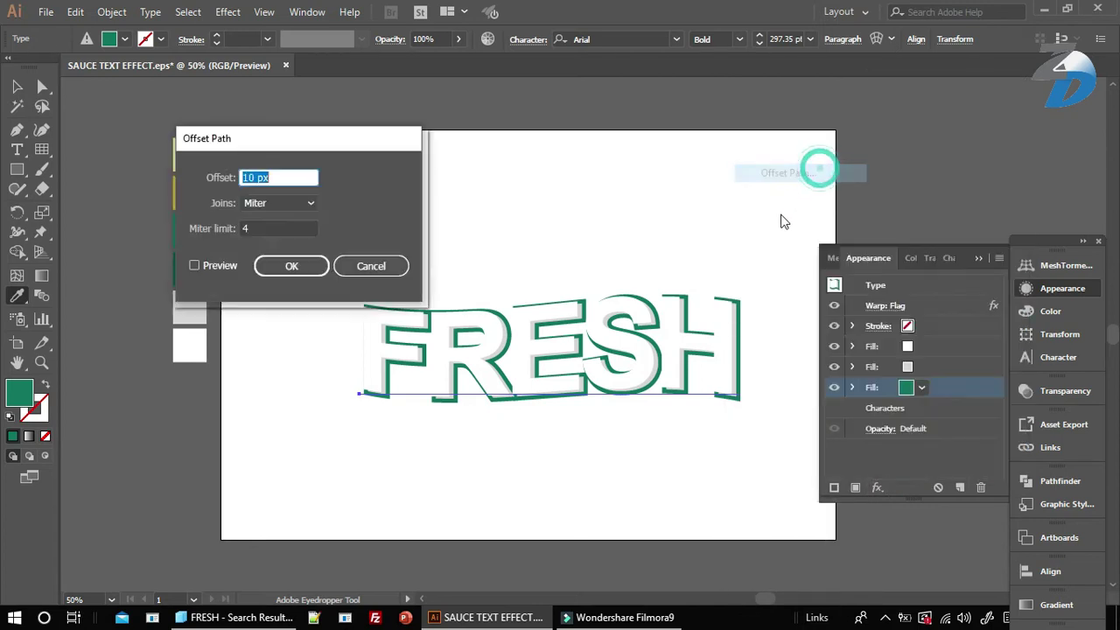
left_click(195, 266)
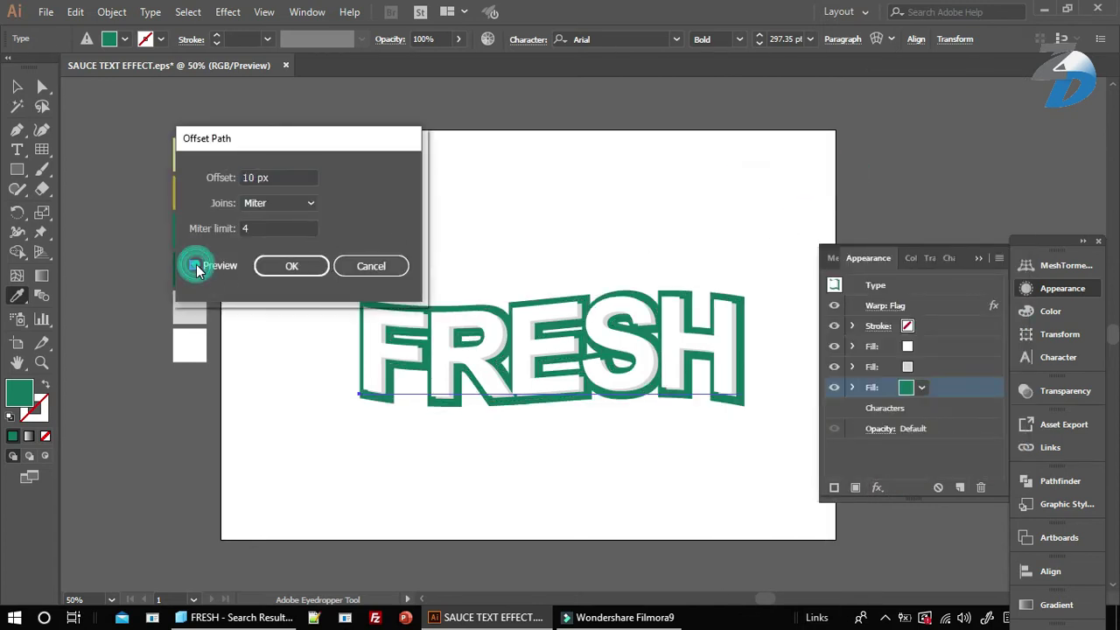
left_click(251, 177)
key("Down")
key("Down")
key("Down")
key("Down")
key("Up")
key("Up")
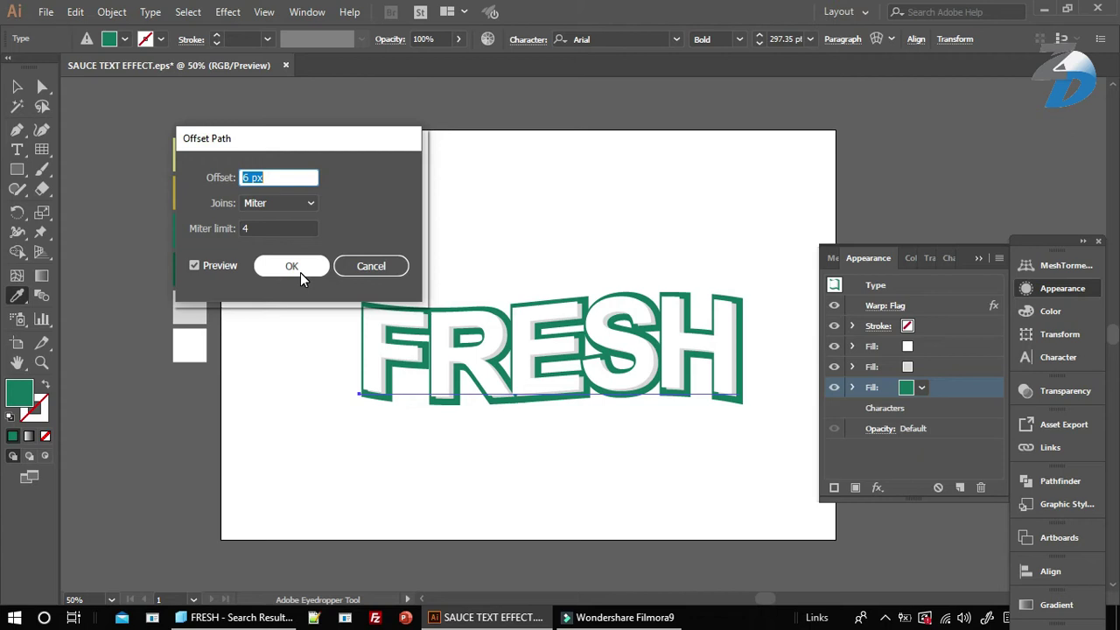
left_click(291, 266)
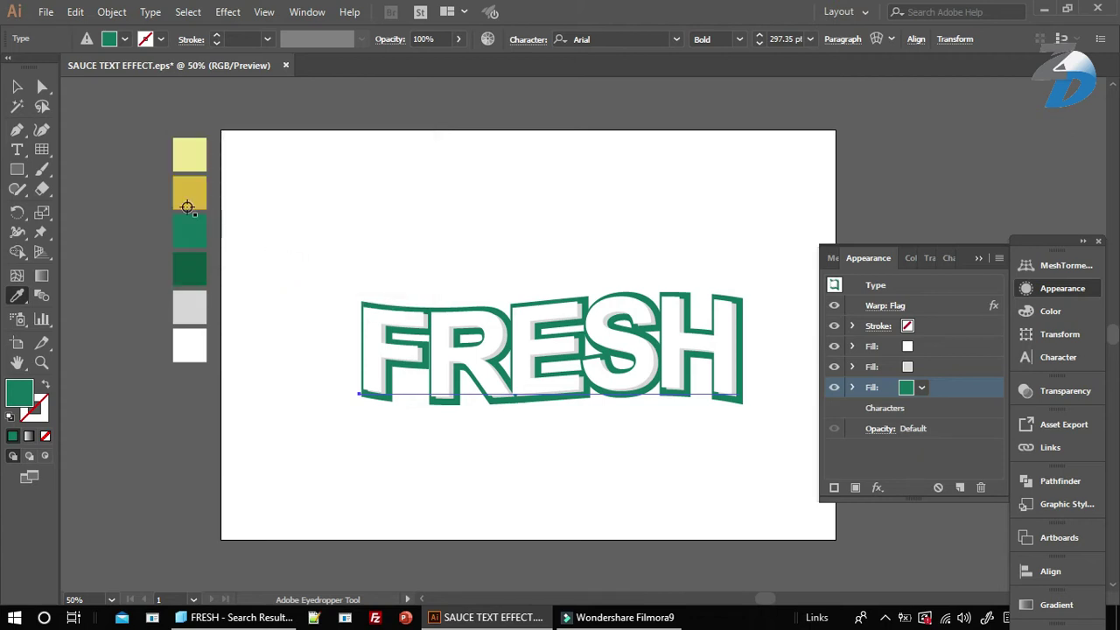
left_click(17, 87)
Select FRESH and expand the grey fill's entries in the Appearance panel.
left_click(107, 131)
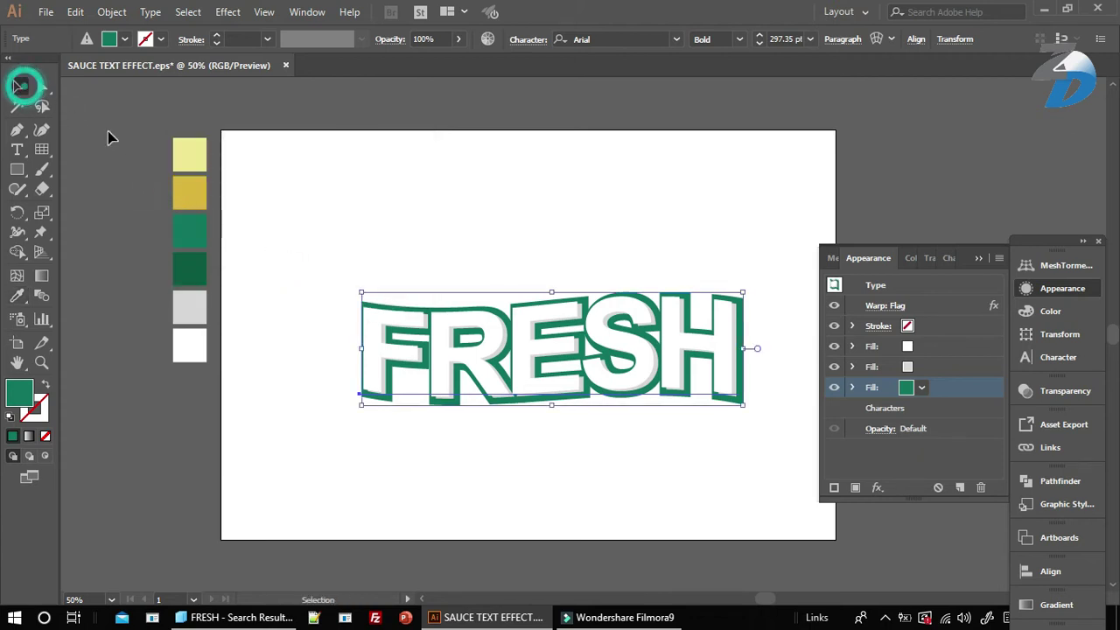
left_click(735, 306)
left_click(914, 368)
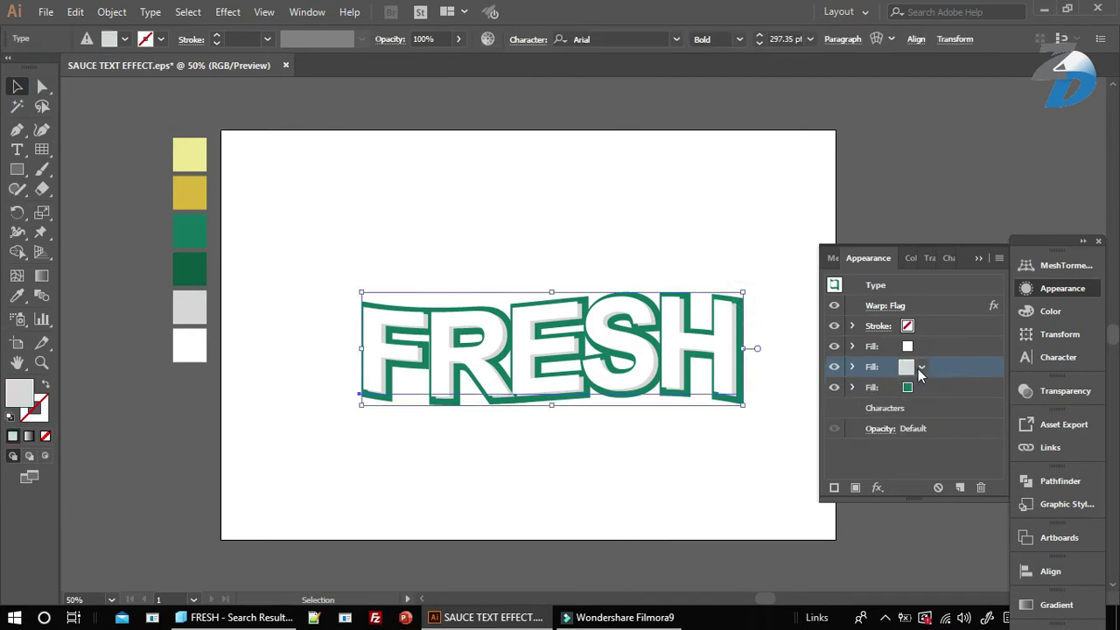
left_click(877, 488)
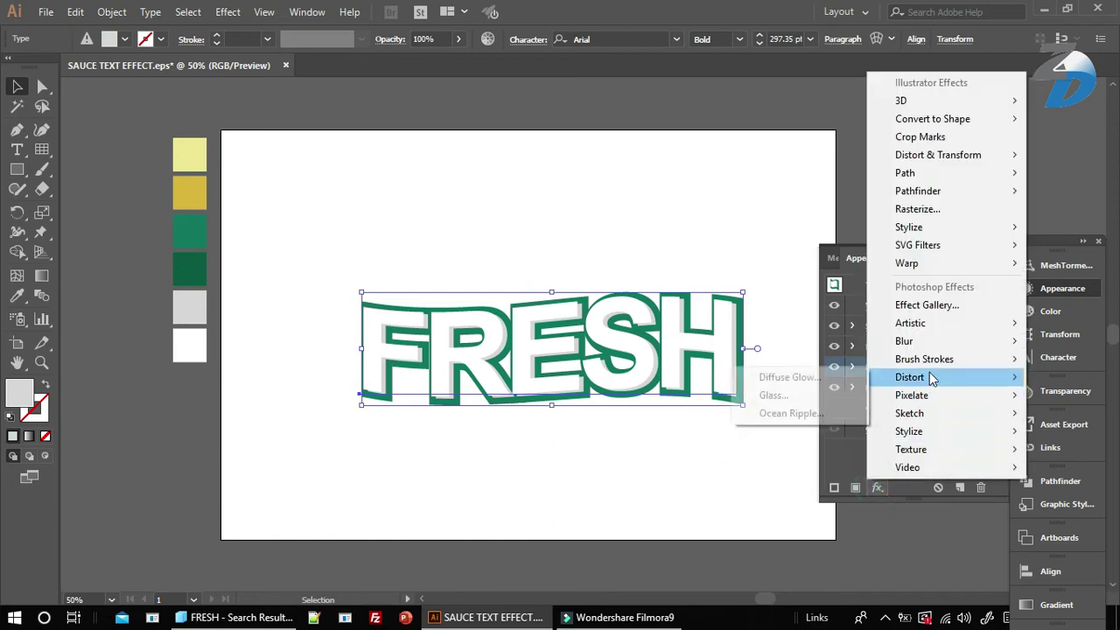
left_click(850, 190)
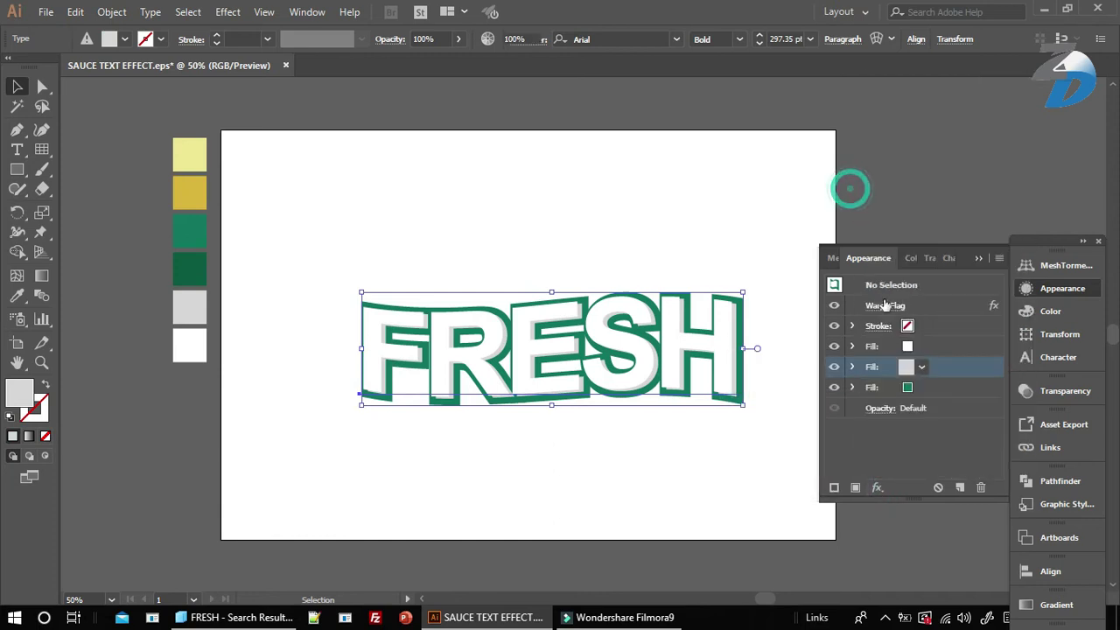
left_click(852, 367)
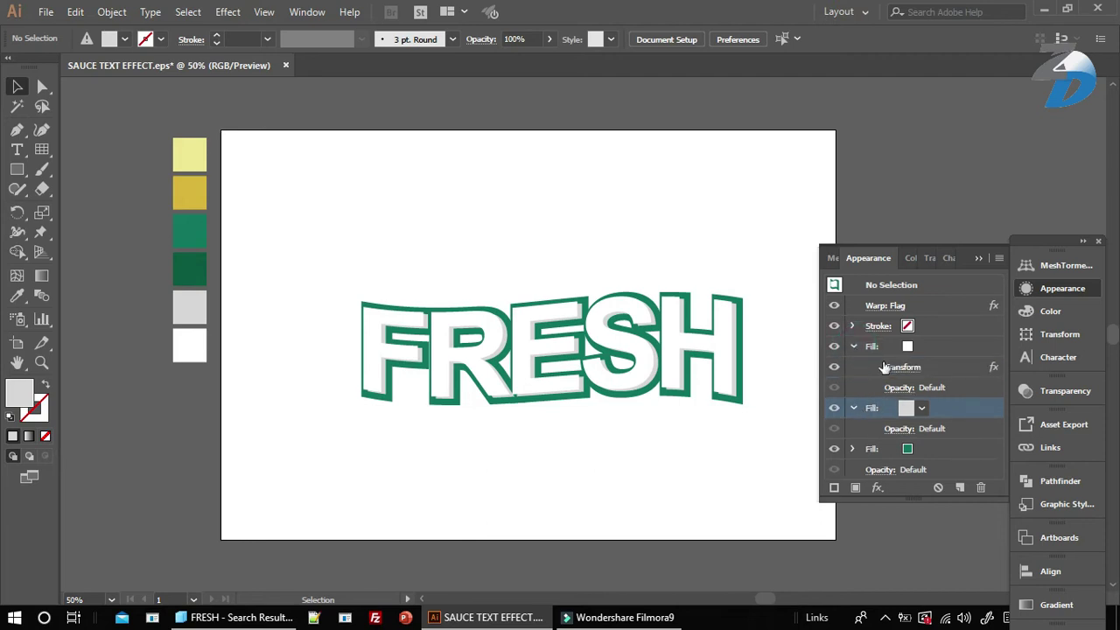
Try smaller offsets in the white fill's Transform effect, then cancel them.
left_click(891, 368)
left_click(935, 189)
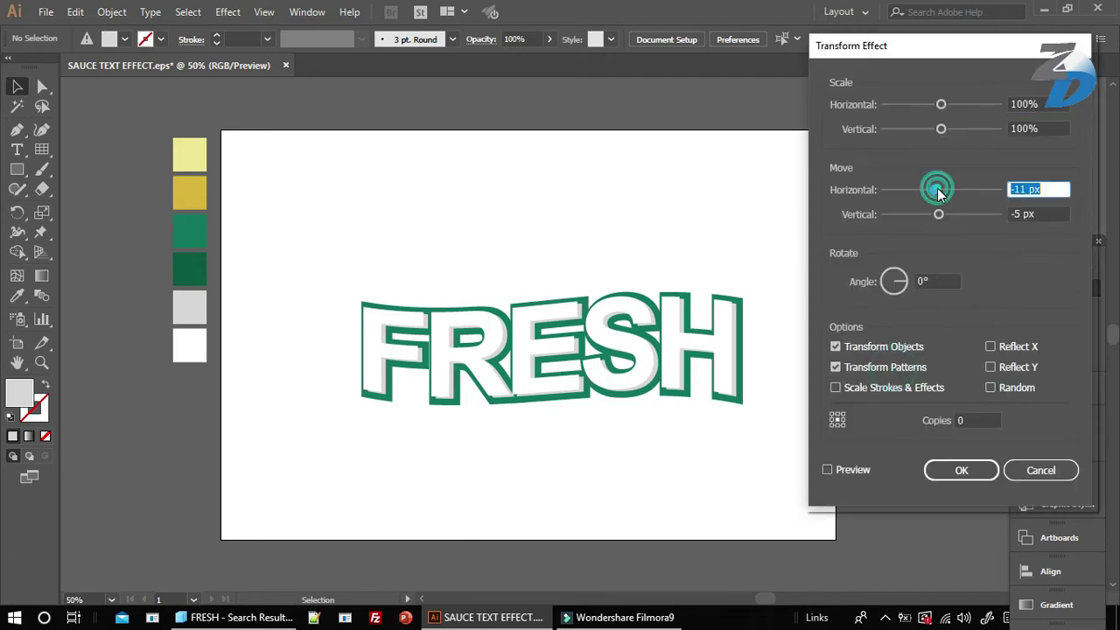
left_click(828, 469)
left_click(935, 188)
left_click(935, 189)
left_click_drag(935, 191, 937, 217)
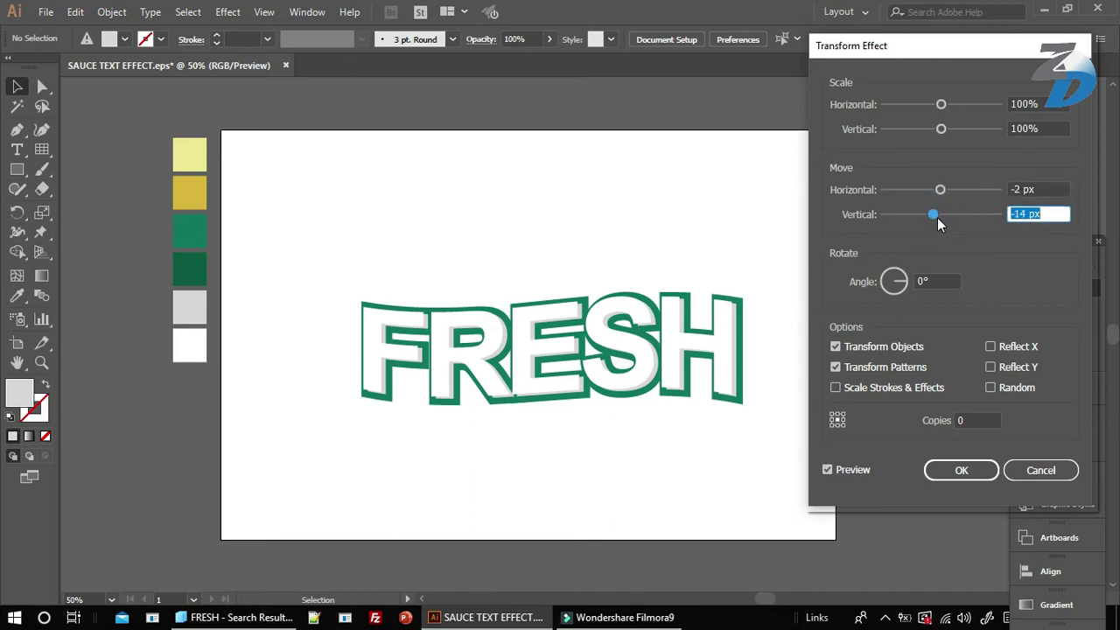
left_click_drag(936, 221, 939, 219)
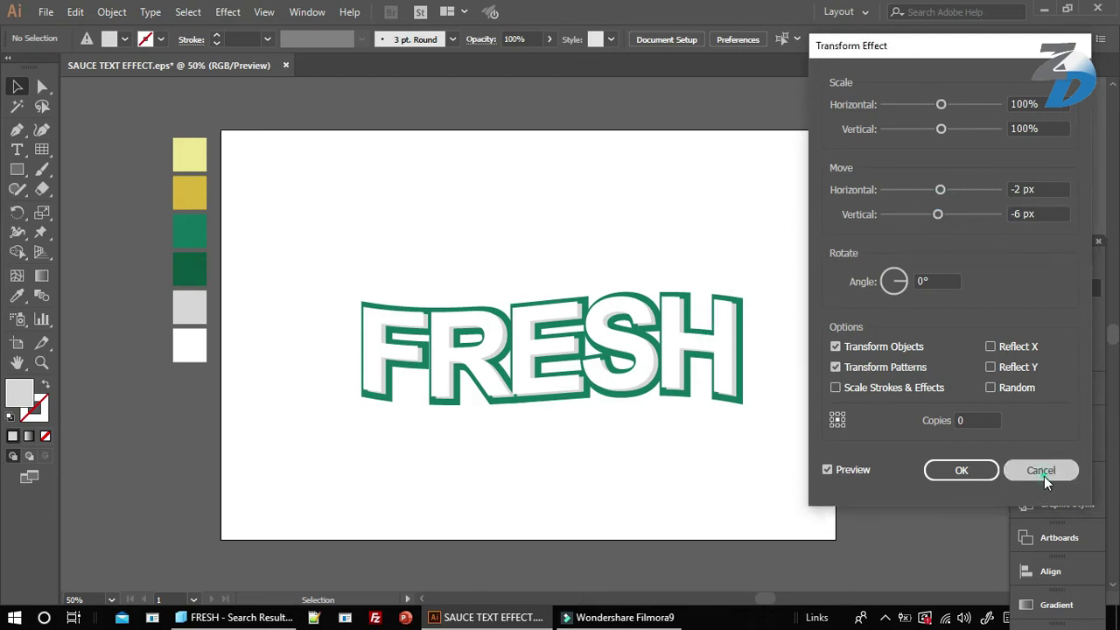
left_click(1041, 472)
Set the white fill's Transform move to 5 px horizontal and 3 px vertical.
left_click(740, 362)
left_click(915, 378)
left_click_drag(934, 189, 935, 189)
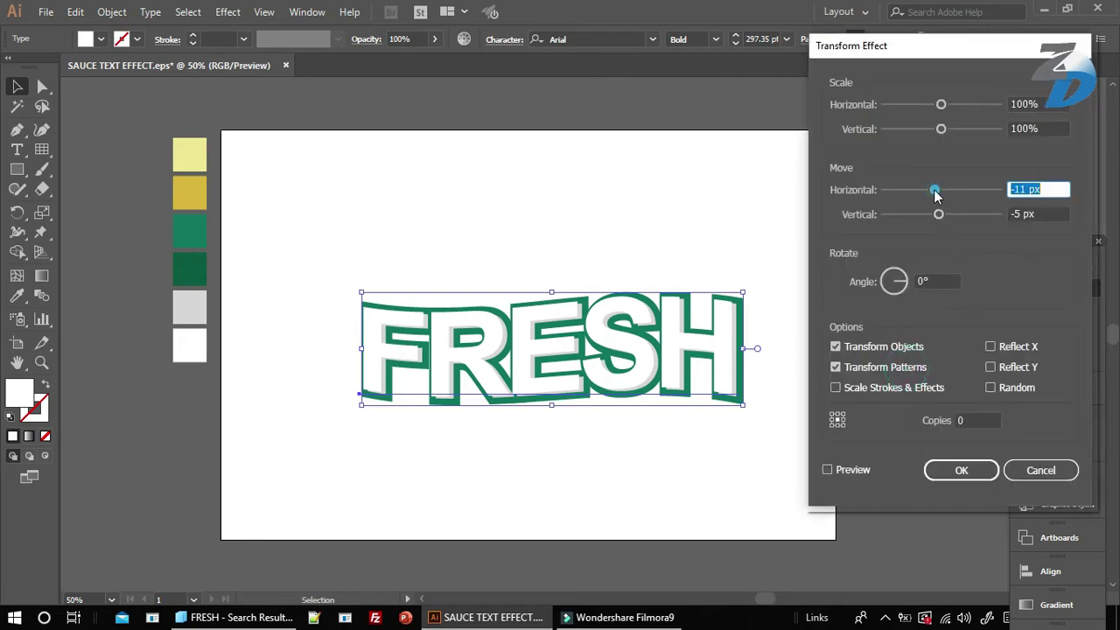
left_click(827, 470)
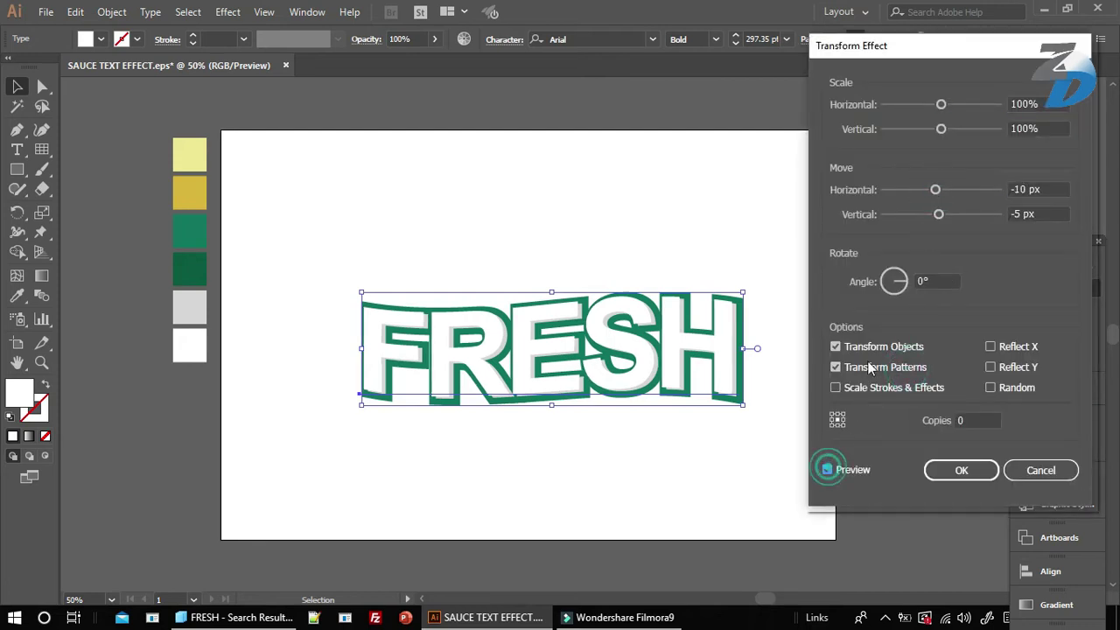
left_click_drag(935, 190, 937, 216)
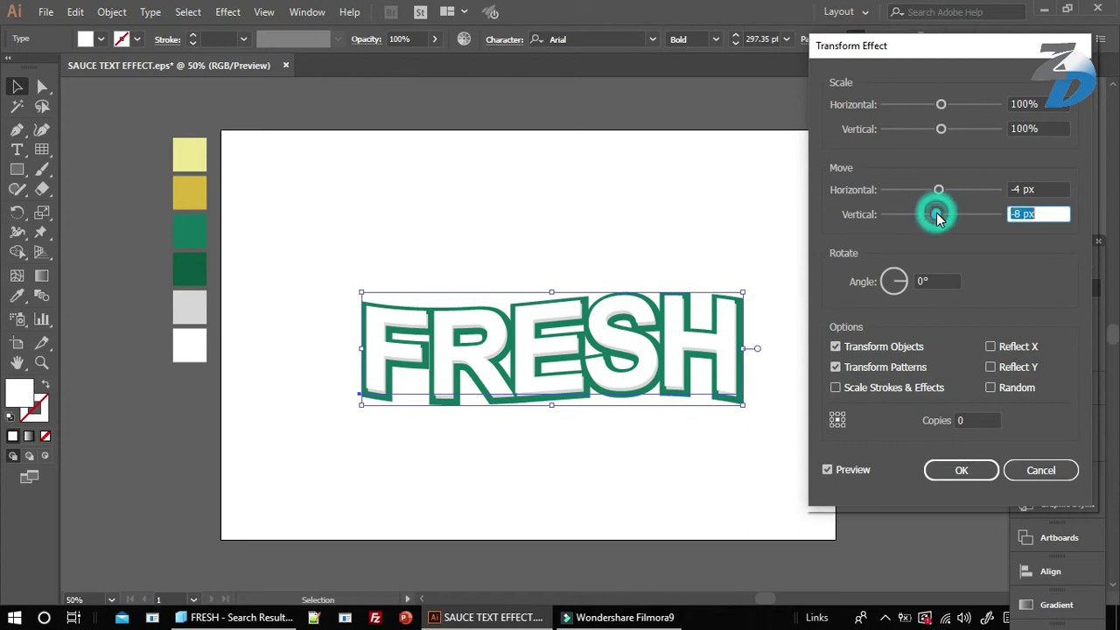
left_click_drag(938, 191, 944, 191)
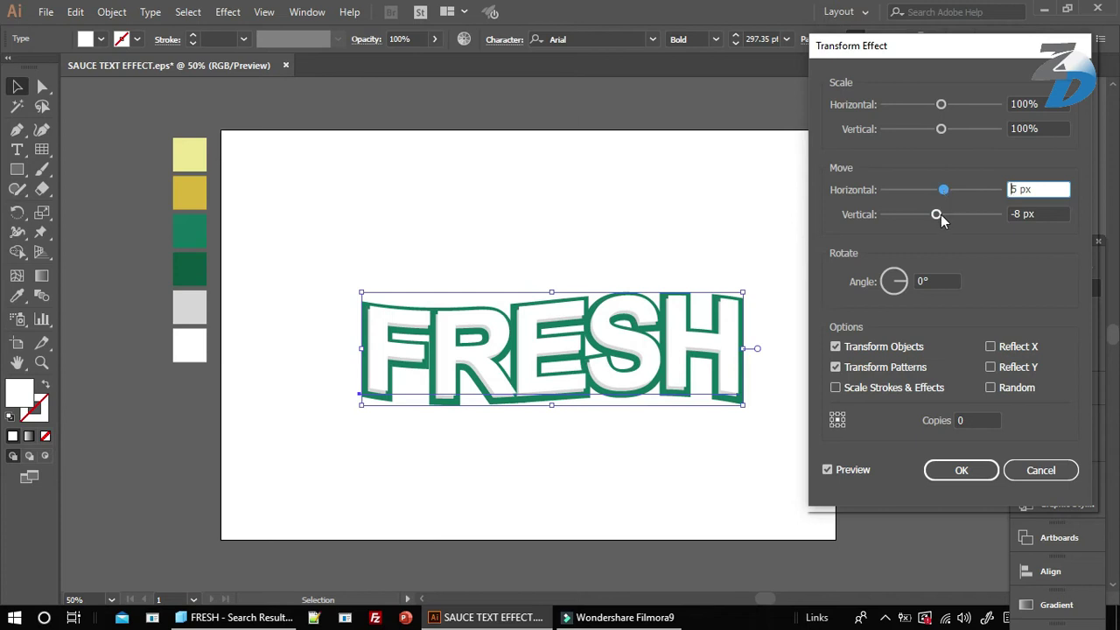
left_click_drag(936, 215, 942, 216)
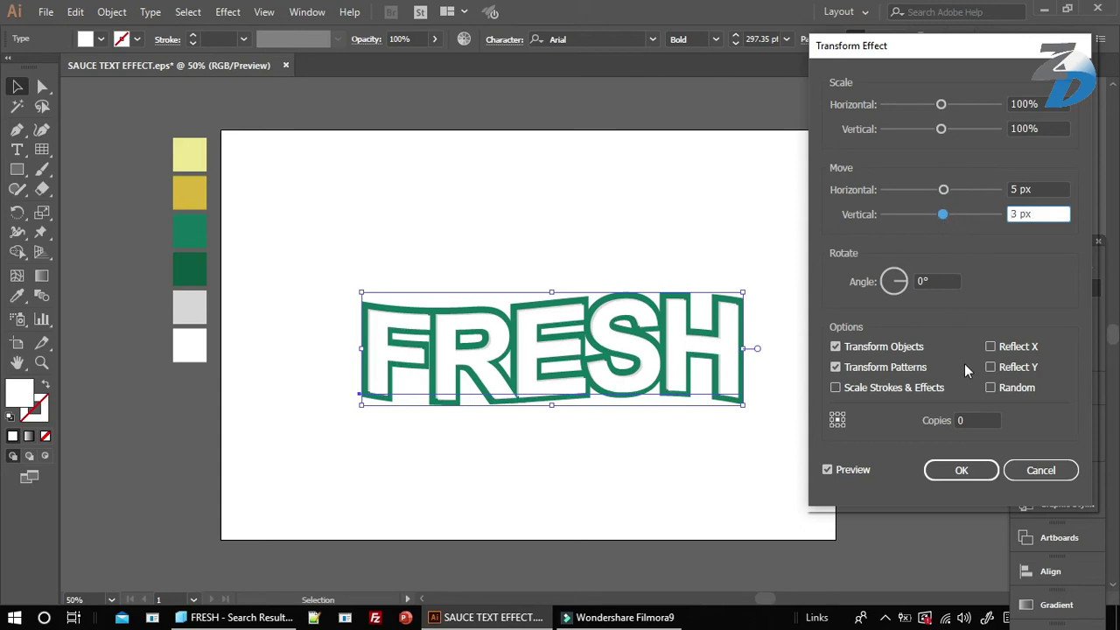
left_click(962, 470)
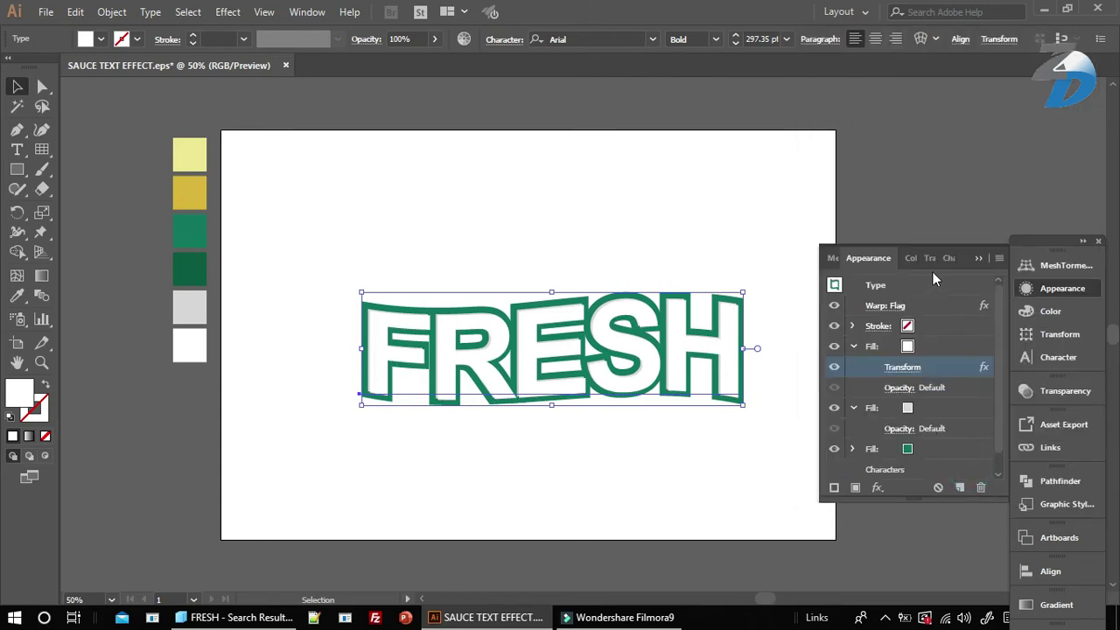
Reselect FRESH and pick its bottom green fill in the Appearance panel.
left_click(976, 259)
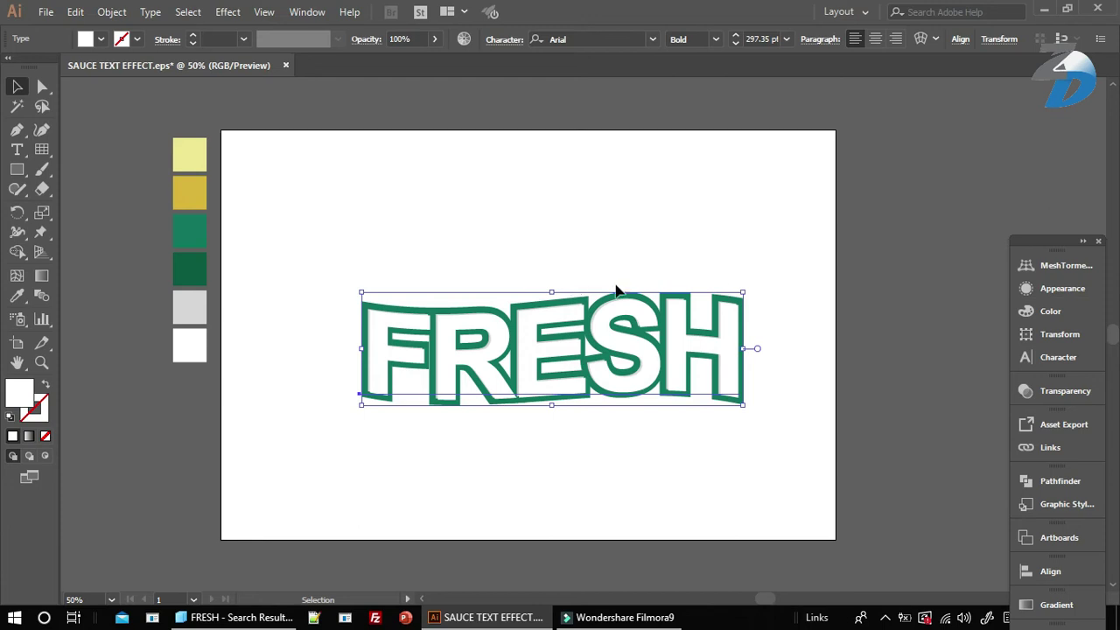
left_click(860, 240)
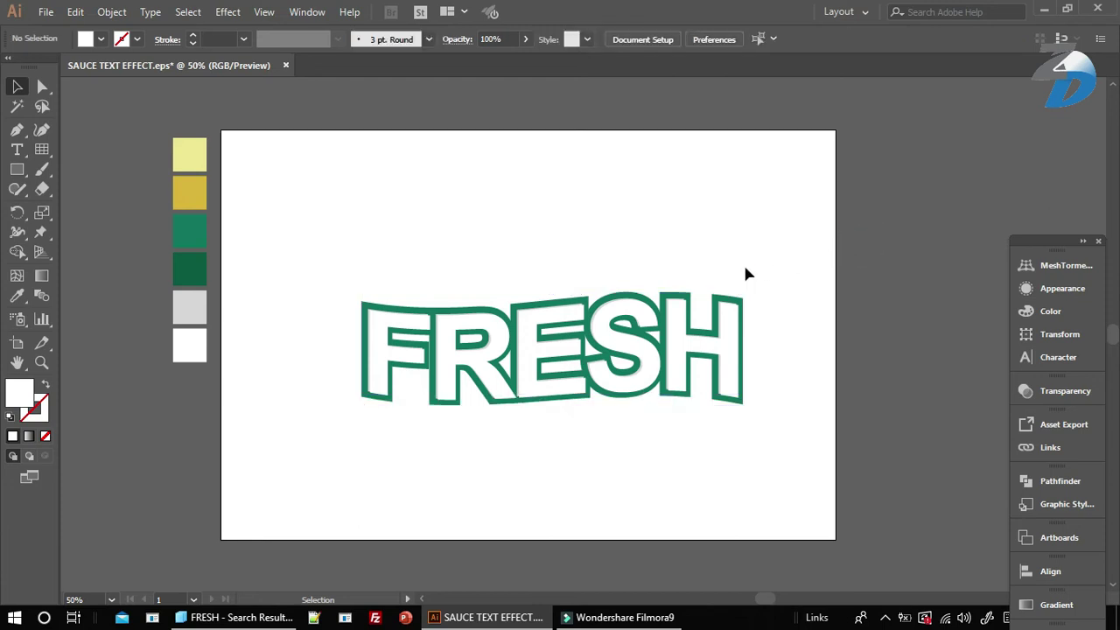
left_click(625, 305)
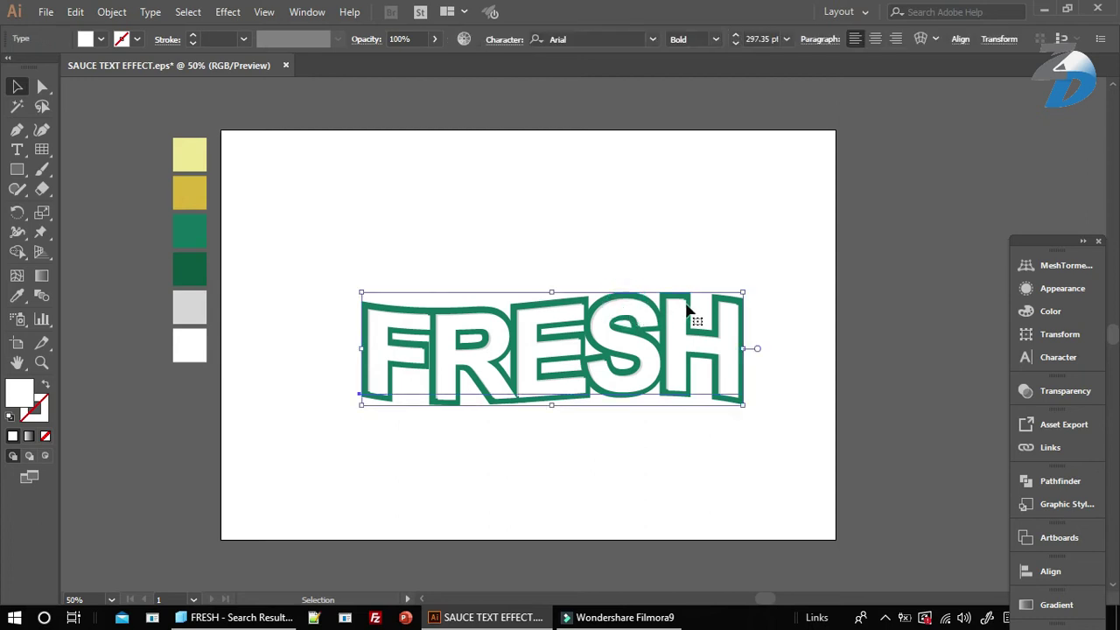
left_click(1062, 288)
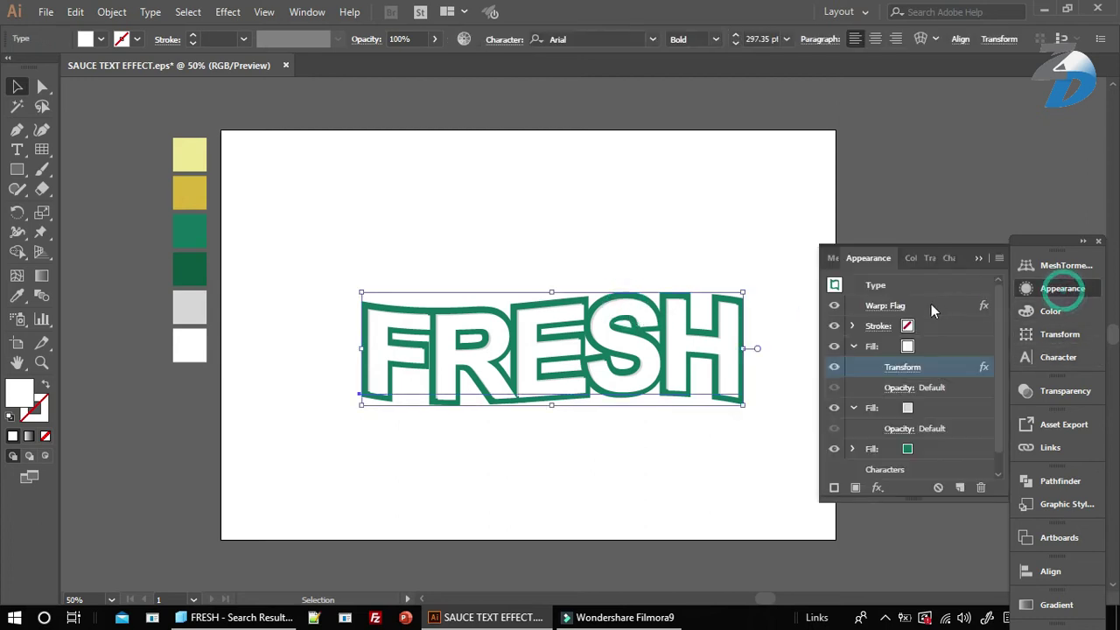
left_click(915, 449)
scroll(887, 433, "down", 1)
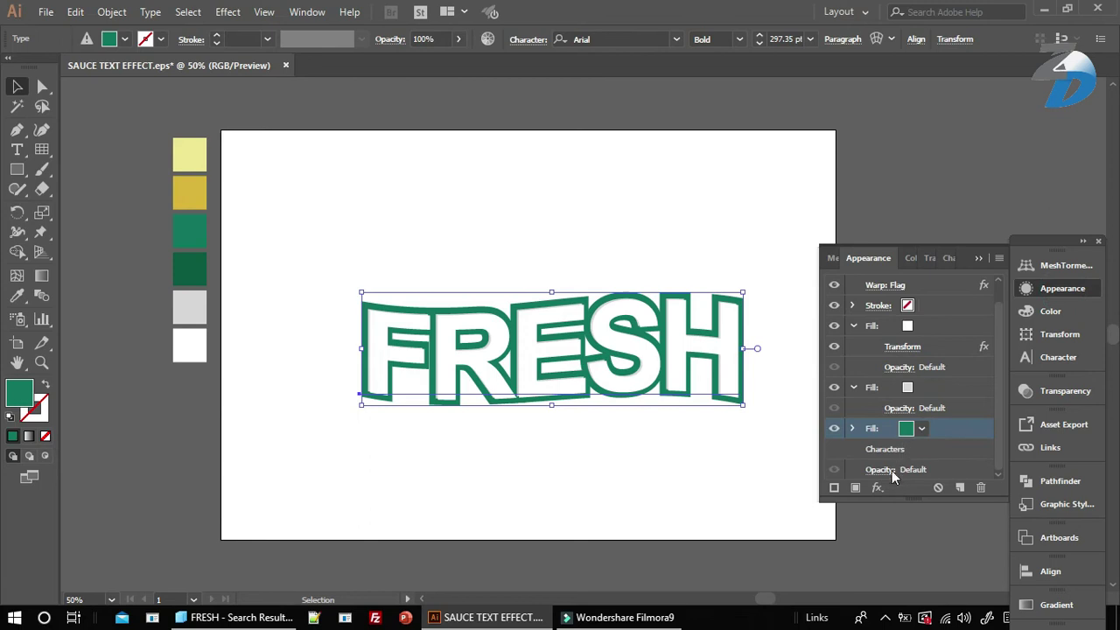
Give the green fill a Transform of 2 px each way with 16 copies, then duplicate it.
left_click(877, 488)
mouse_move(937, 154)
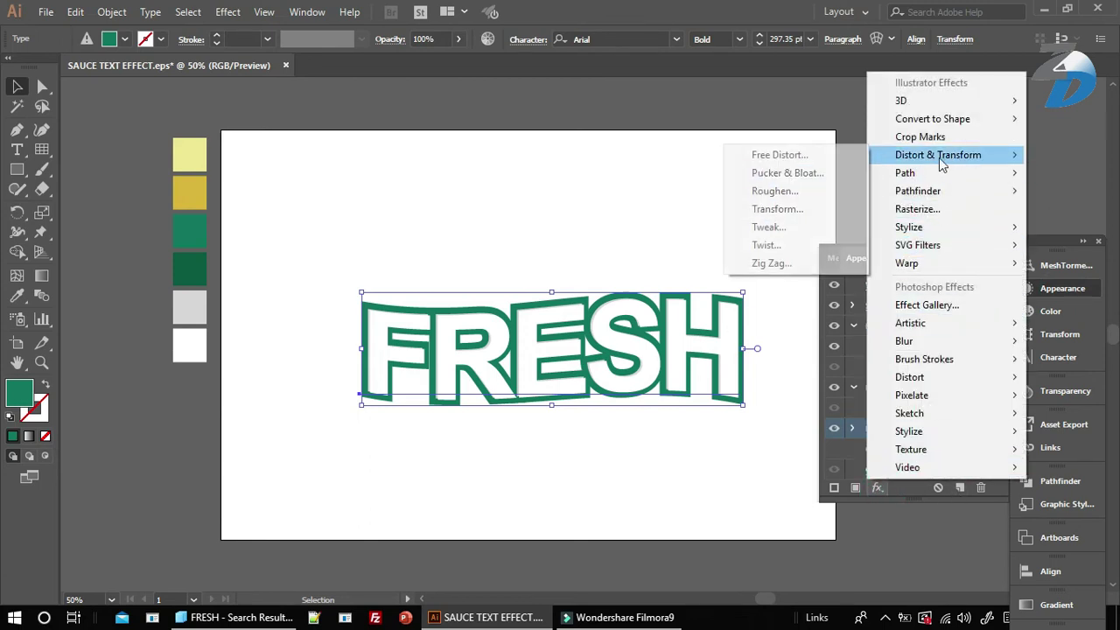
left_click(806, 214)
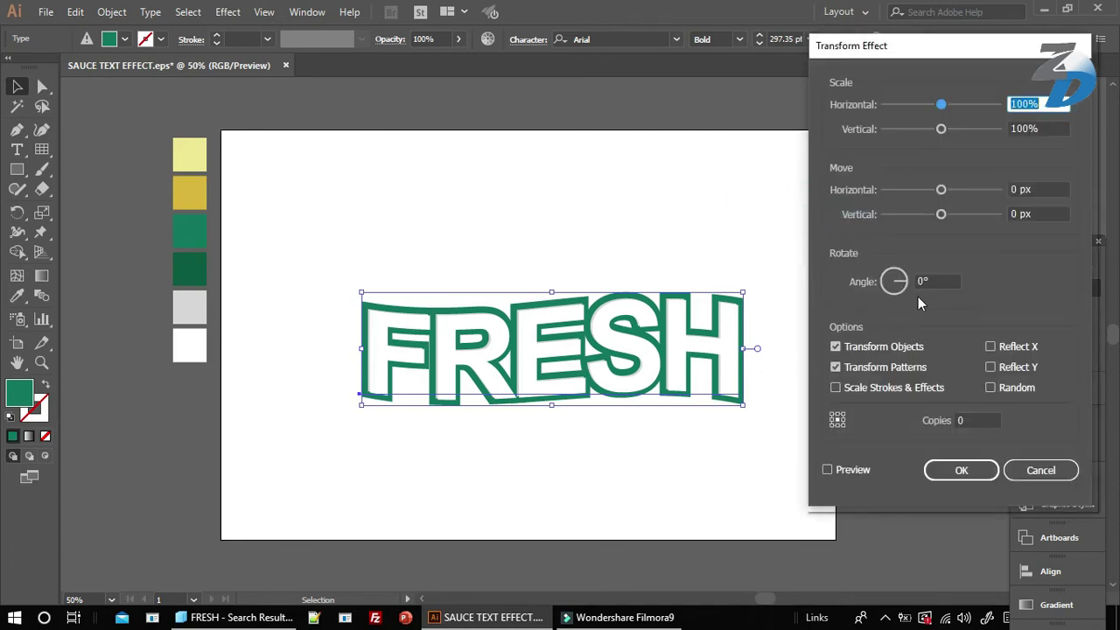
left_click(827, 469)
left_click_drag(940, 214, 947, 189)
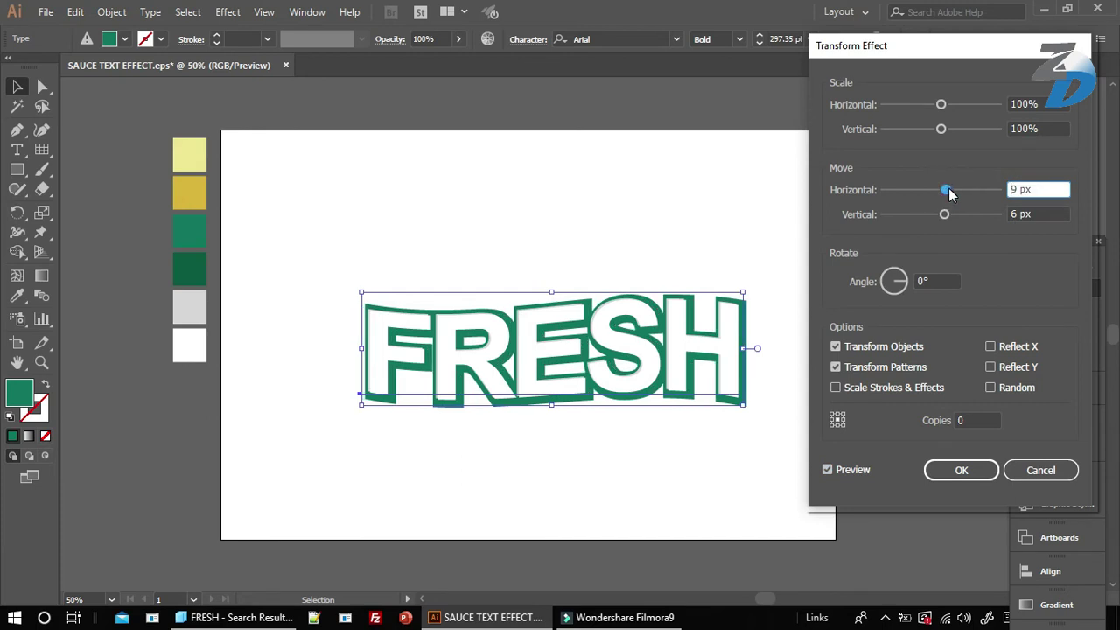
mouse_move(946, 189)
left_mouse_down()
mouse_move(942, 214)
mouse_move(941, 188)
left_mouse_up()
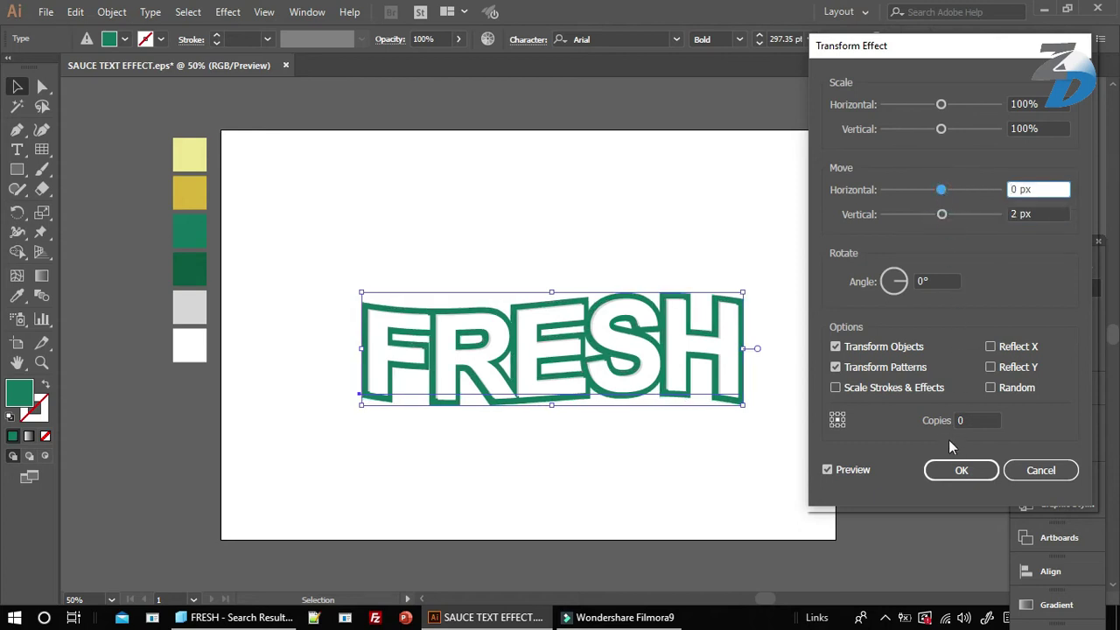
left_click(957, 420)
type("11")
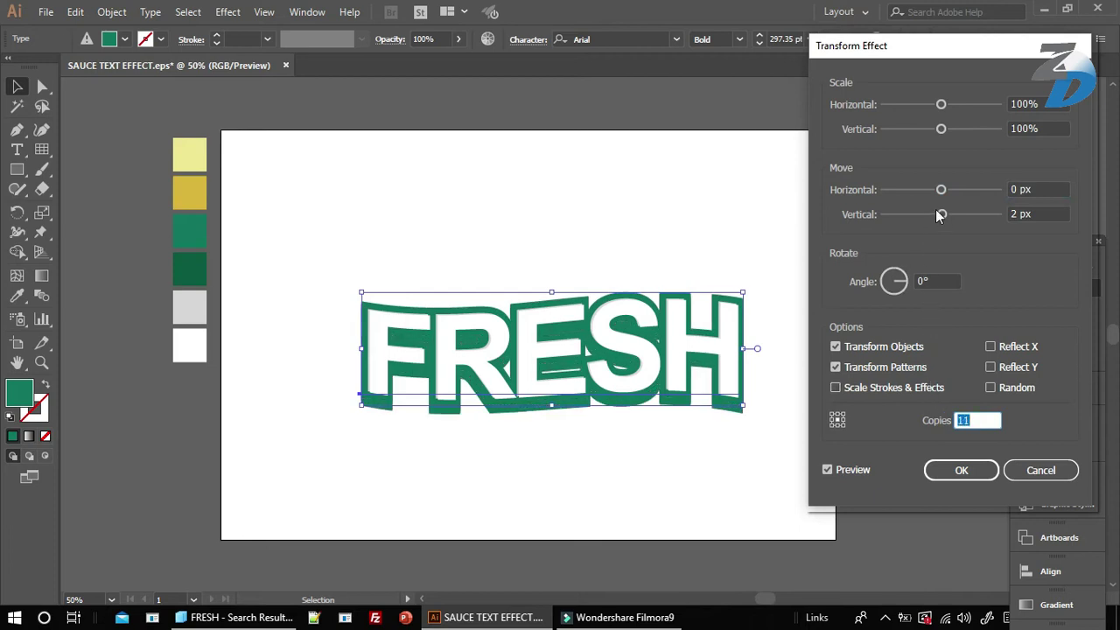
left_click_drag(941, 189, 943, 190)
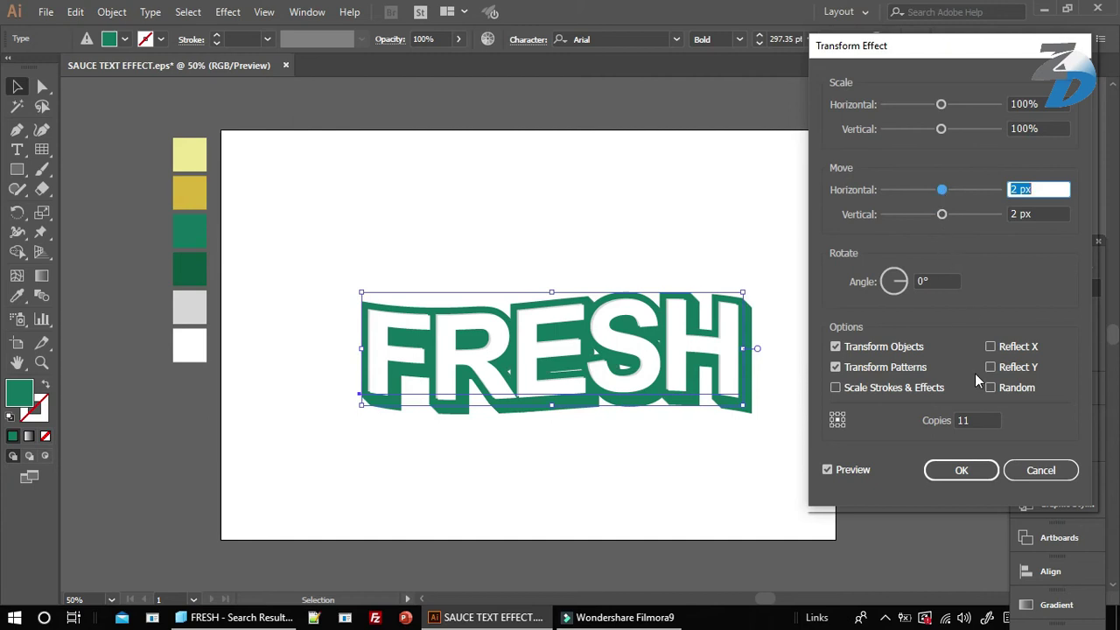
left_click(970, 413)
key("Up")
key("Up")
key("Up")
key("Up")
key("Up")
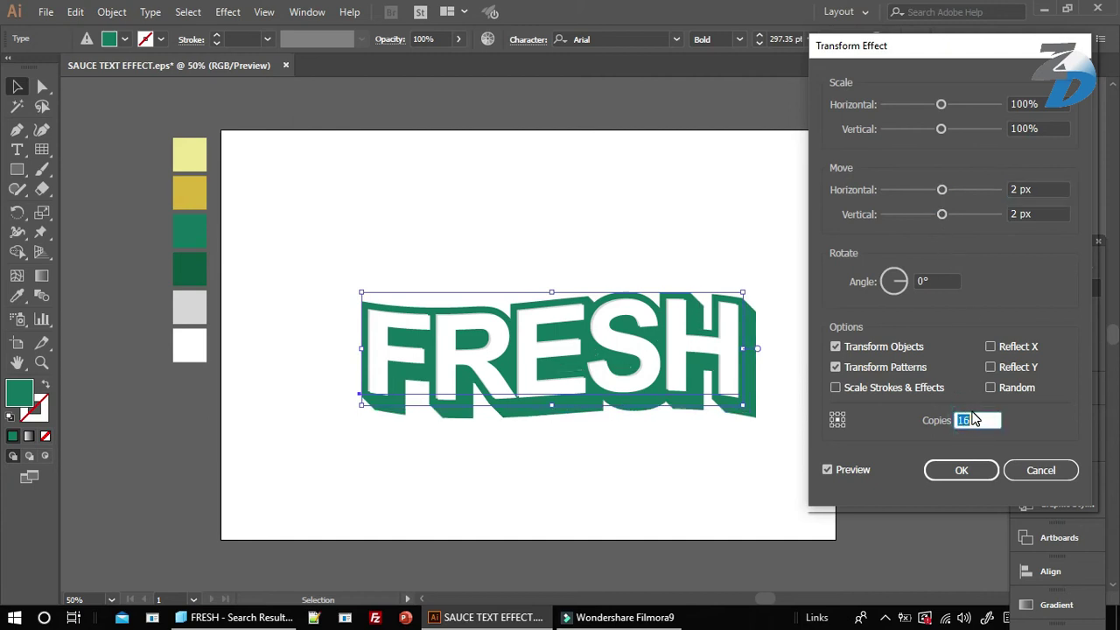
left_click(962, 470)
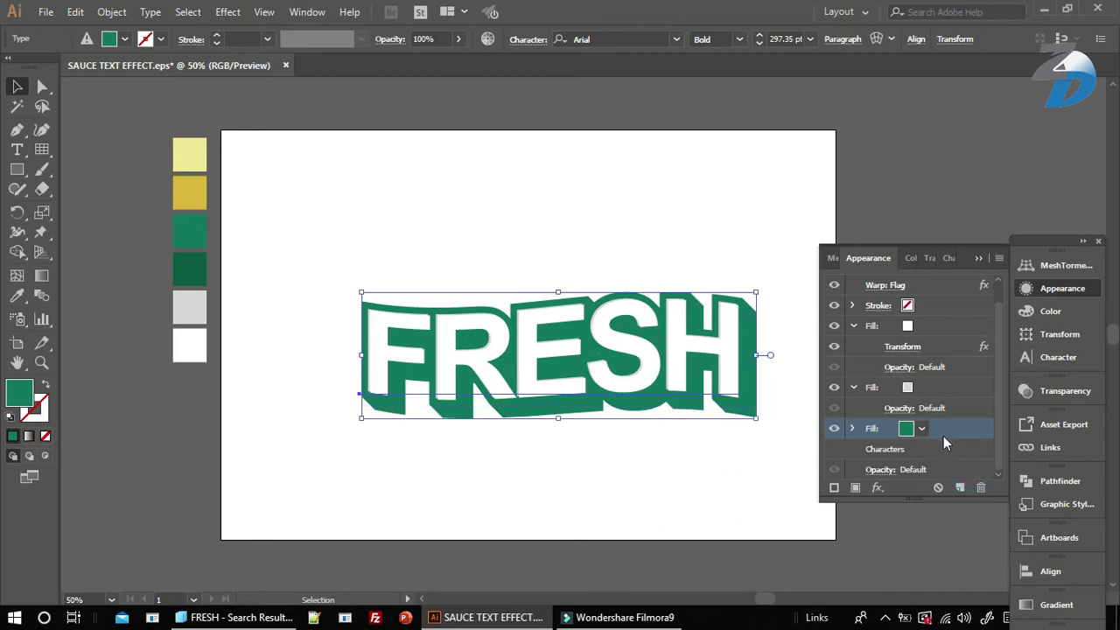
left_click(957, 486)
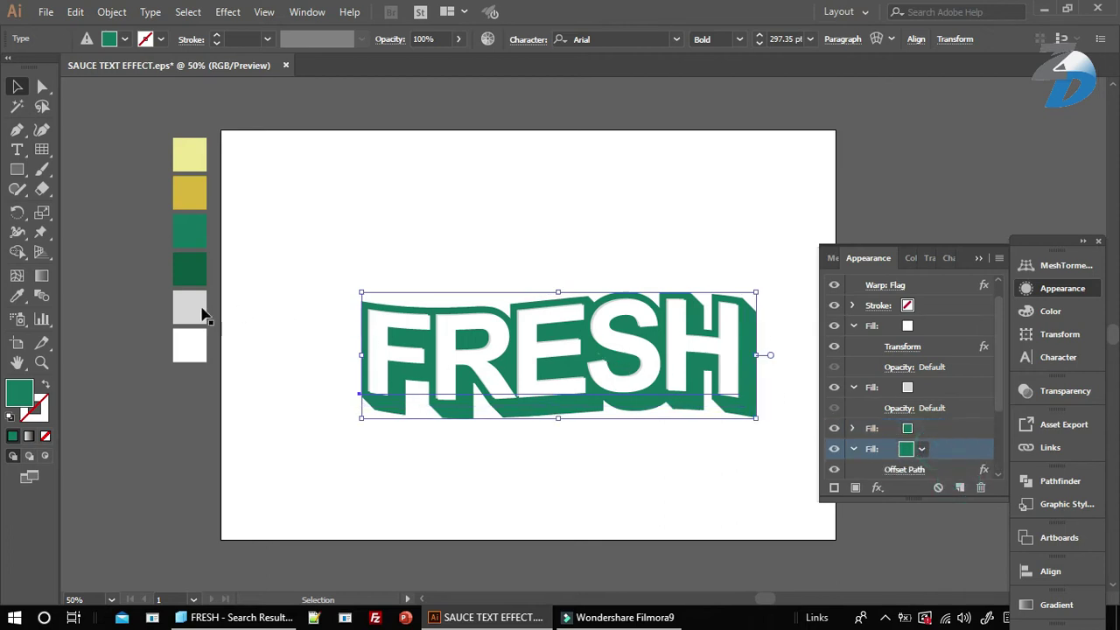
Give the duplicate fill the dark green swatch and a 25 px Offset Path.
left_click(16, 294)
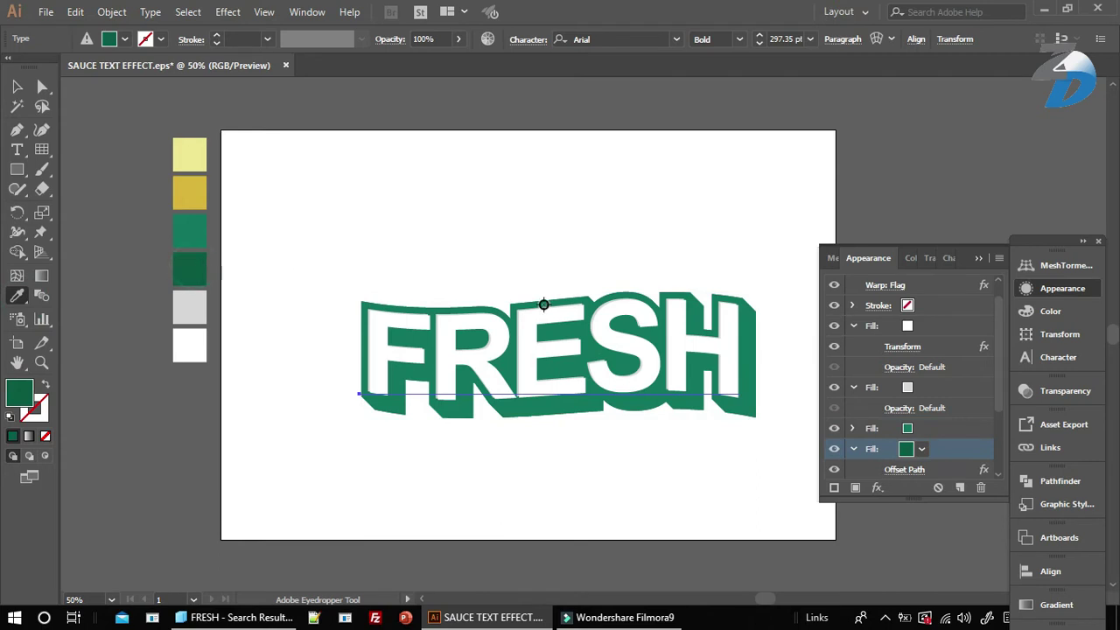
left_click(878, 487)
mouse_move(904, 172)
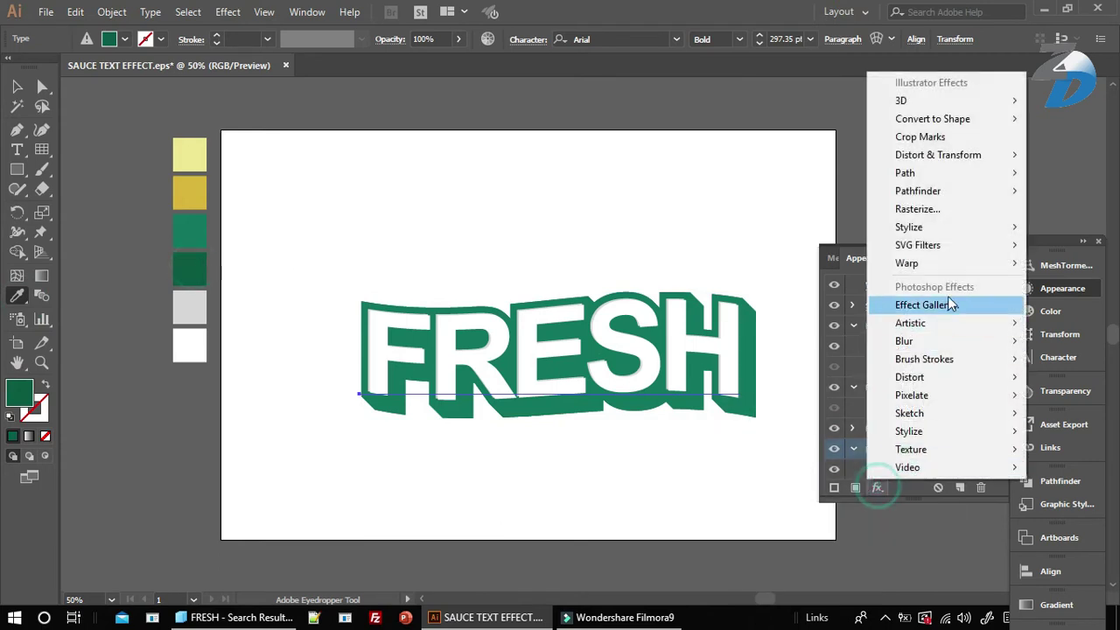
left_click(787, 173)
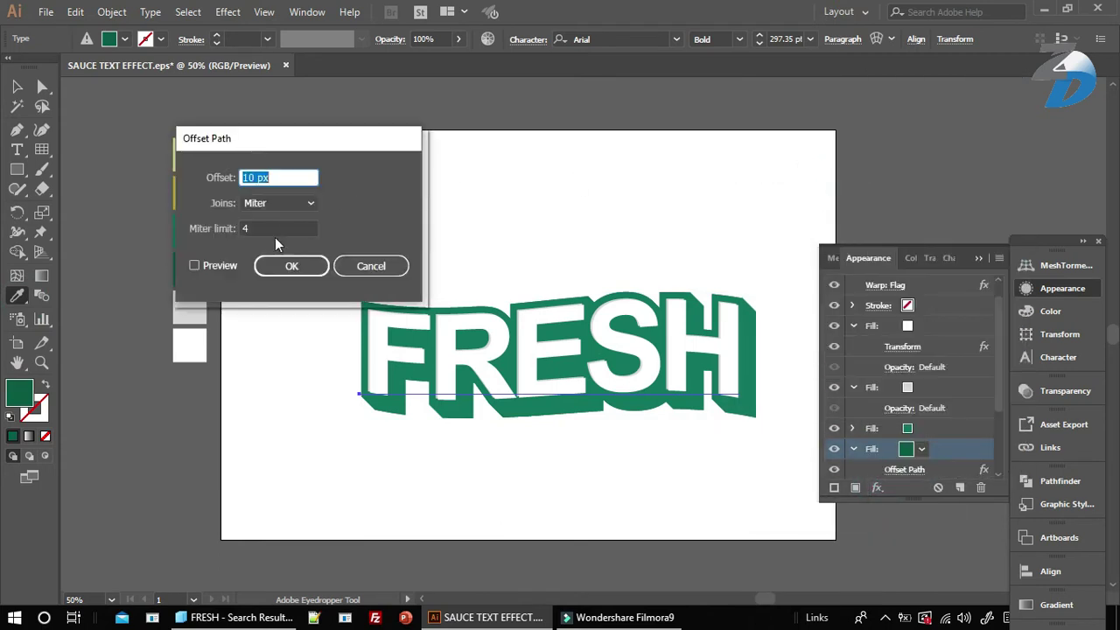
left_click(196, 266)
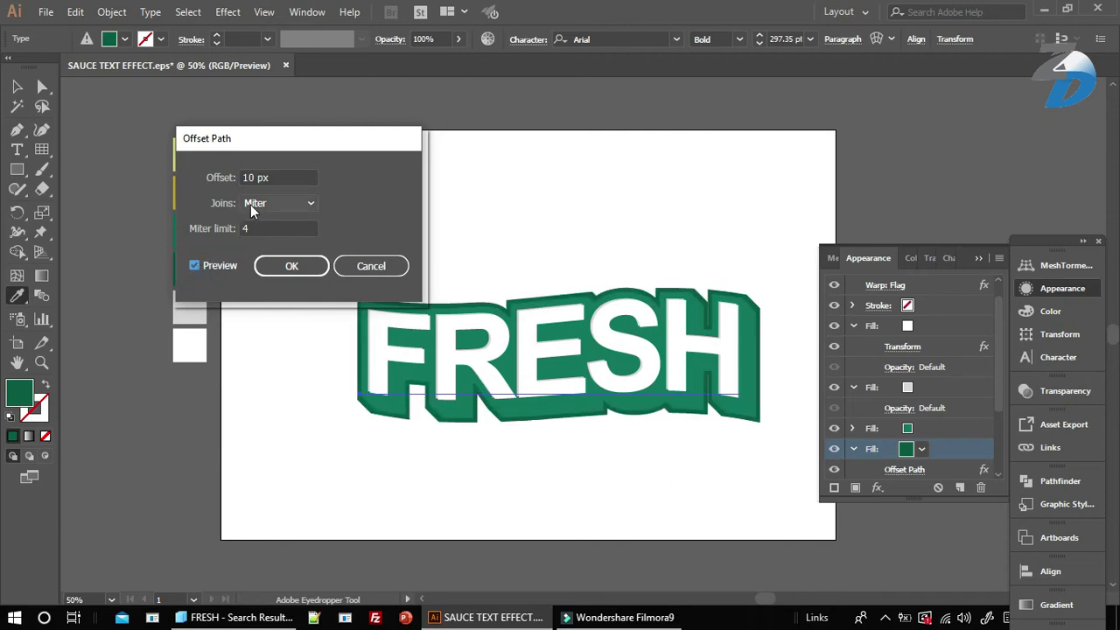
double_click(248, 176)
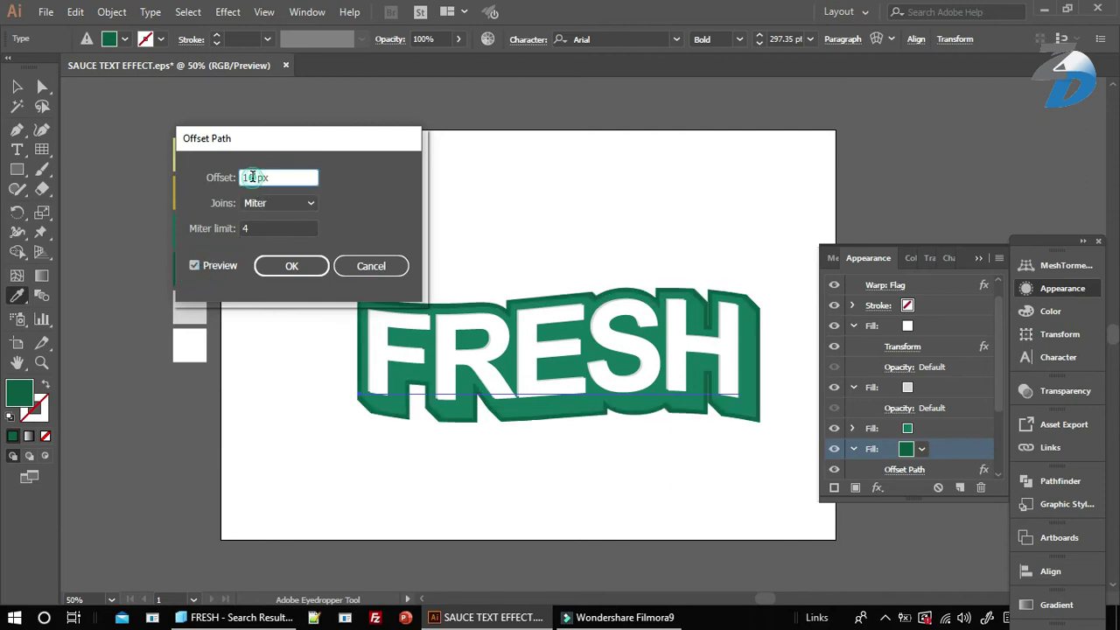
key("Up")
key("Up")
key("Up")
key("Up")
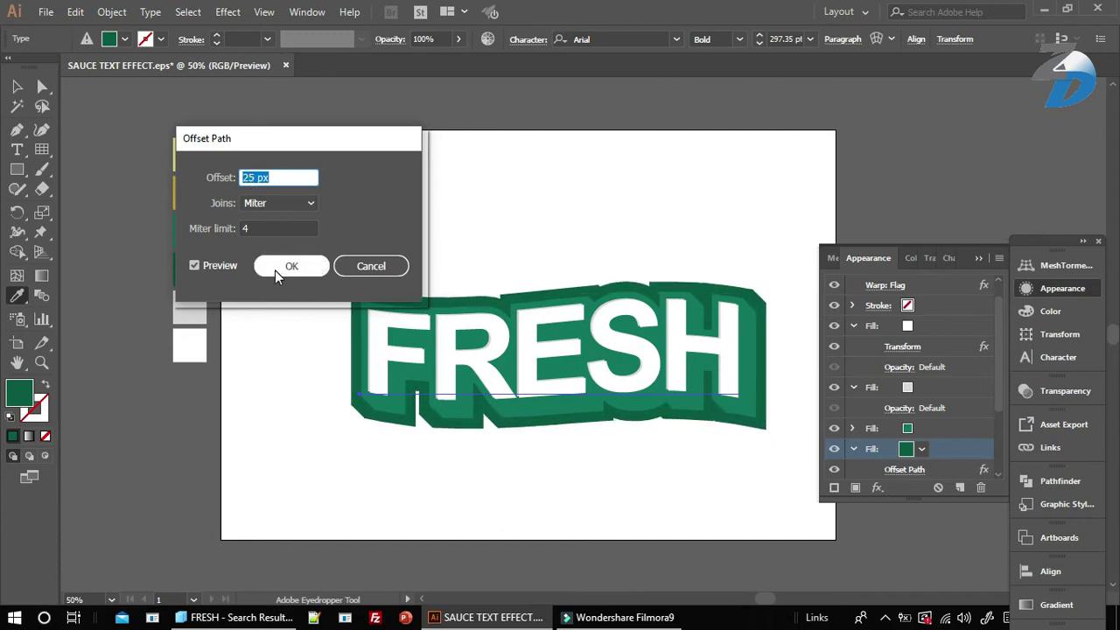
left_click(289, 267)
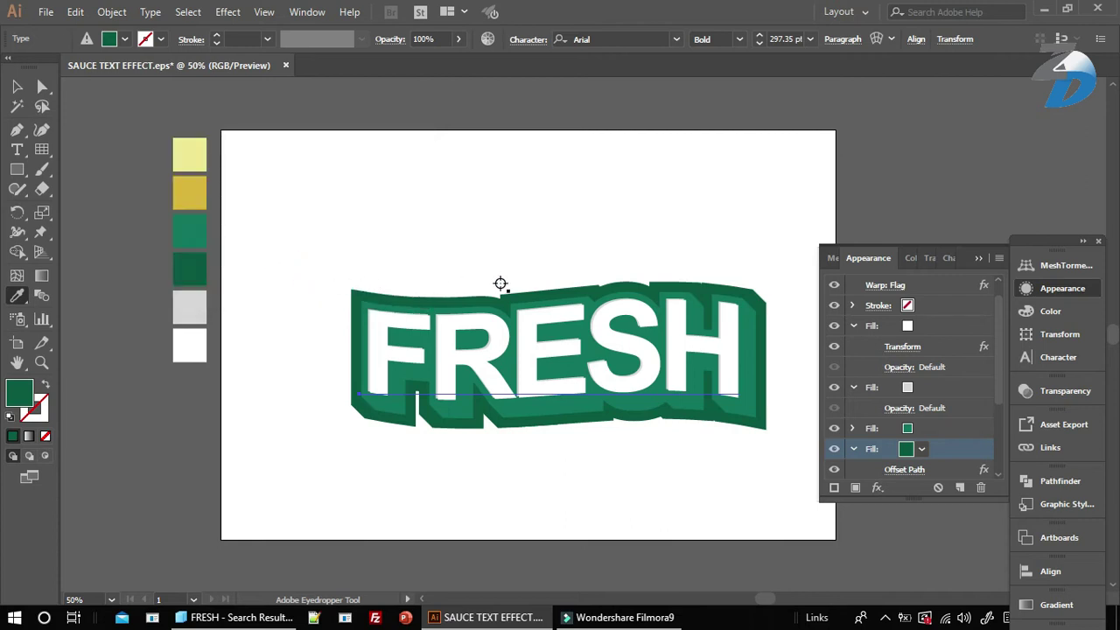
Move FRESH up and to the left on the page.
left_click(980, 258)
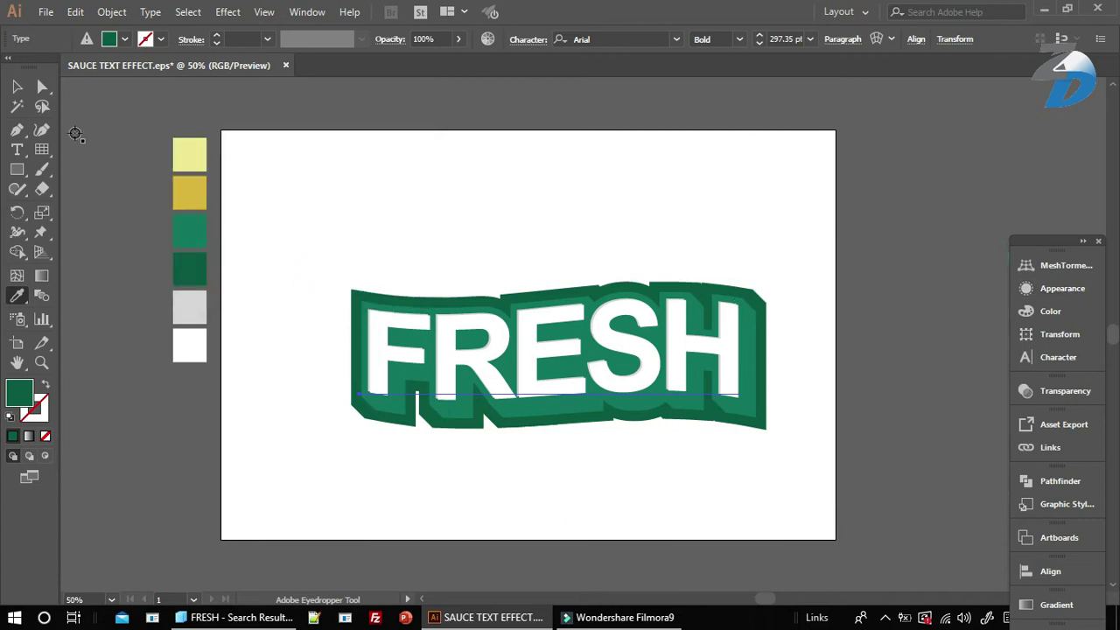
left_click(18, 86)
left_click_drag(520, 317, 497, 290)
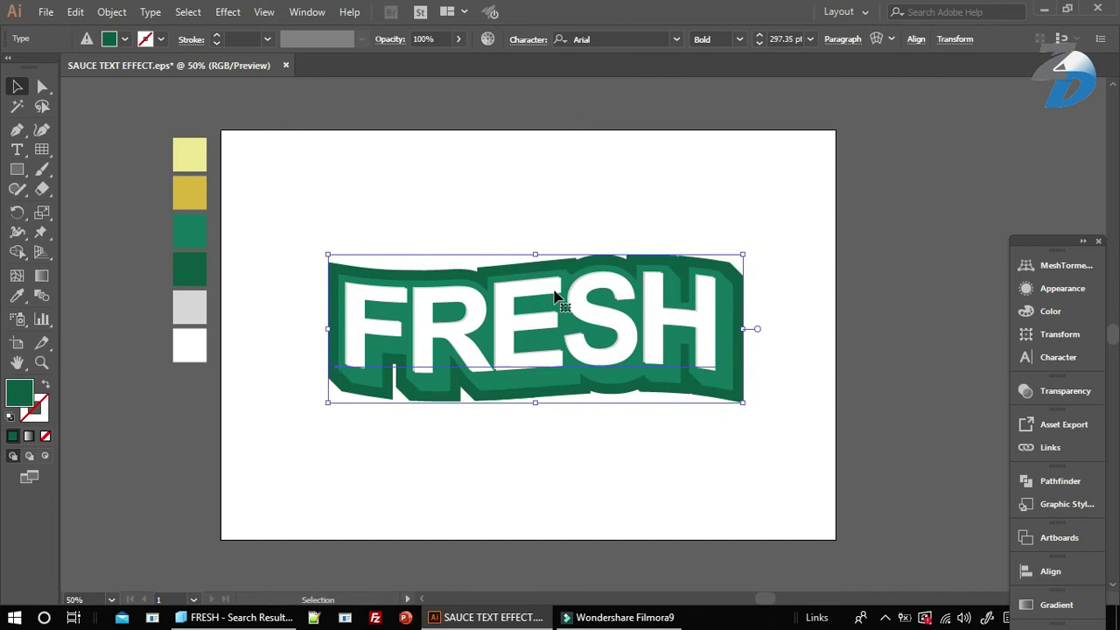
Collapse FRESH's fill layers in Appearance and duplicate the dark green fill.
left_click(1062, 288)
scroll(926, 426, "down", 3)
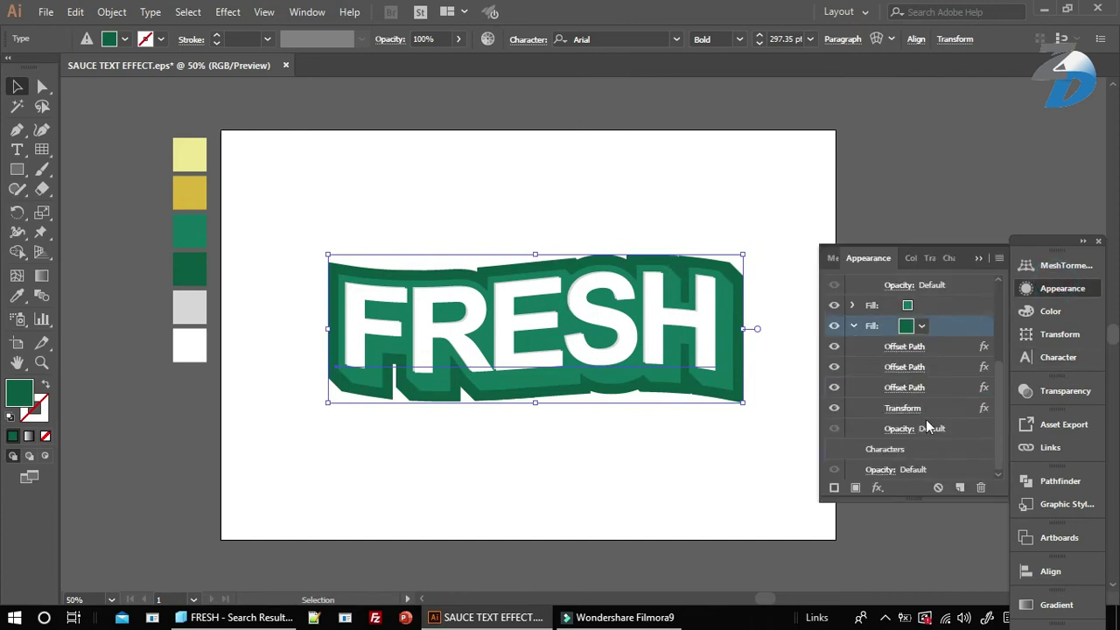
left_click(852, 327)
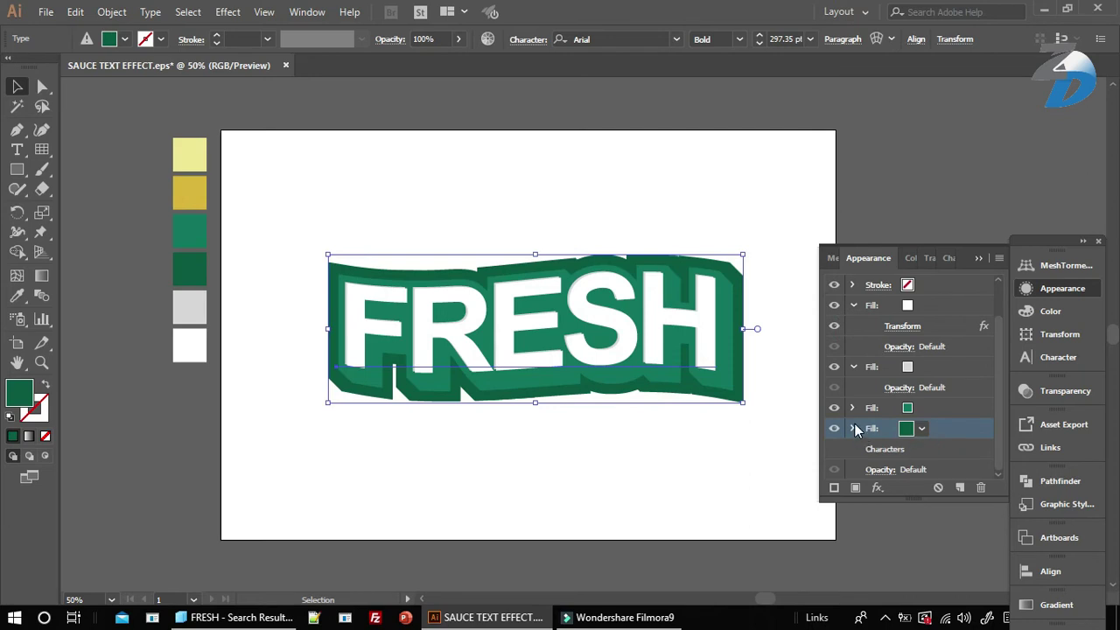
left_click(852, 367)
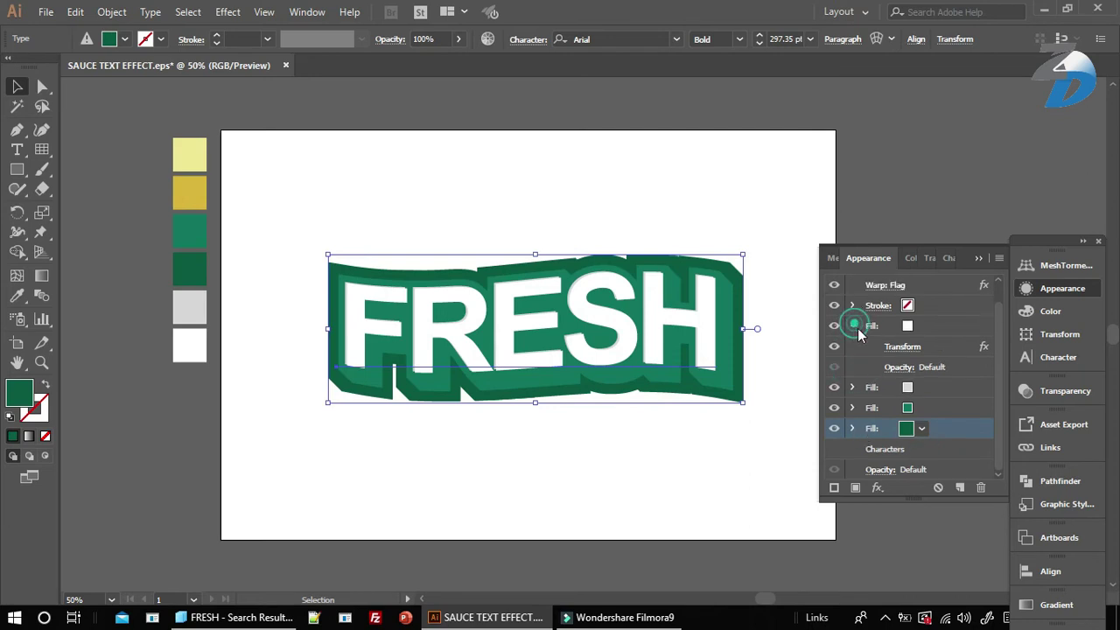
left_click(854, 326)
left_click(961, 488)
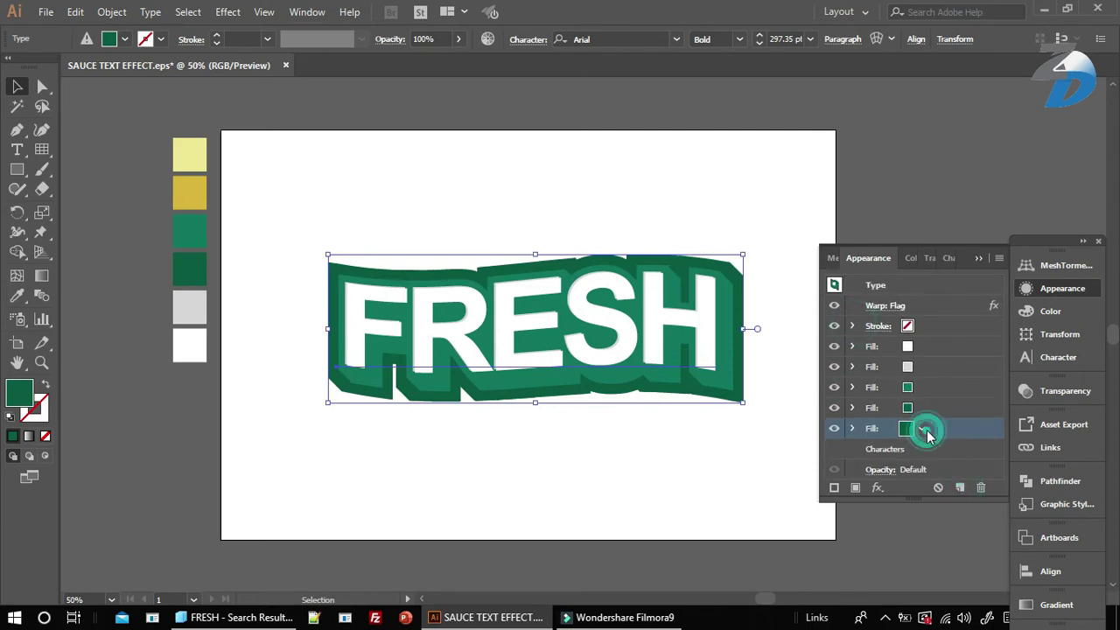
Make the bottom fill gold and apply a 10 px Offset Path to it.
left_click(16, 297)
left_click(187, 200)
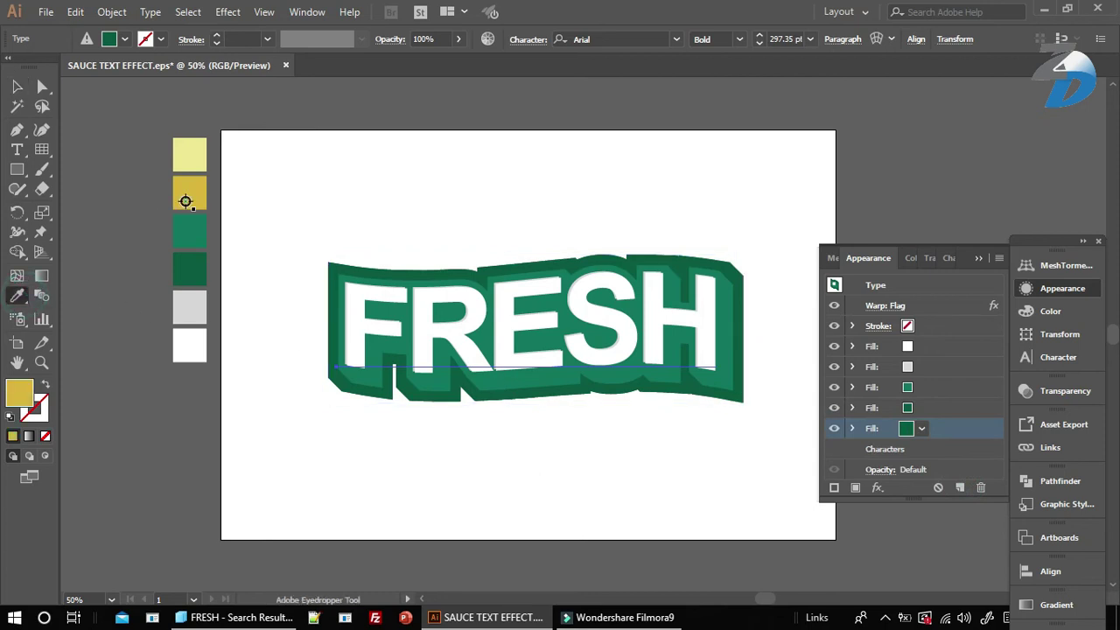
left_click(877, 488)
mouse_move(905, 172)
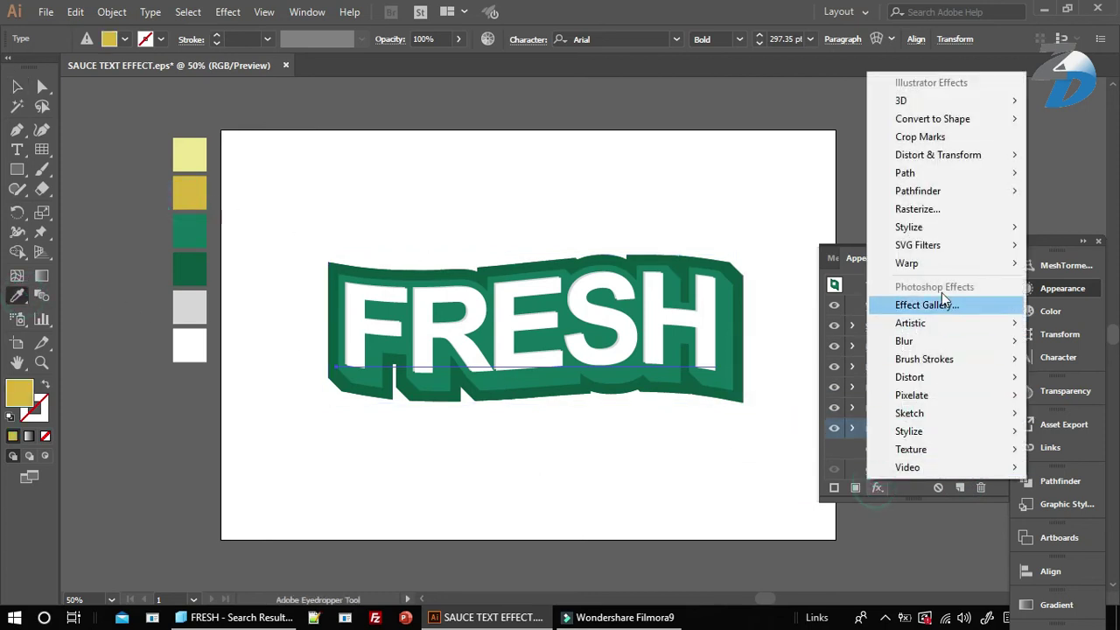
left_click(844, 175)
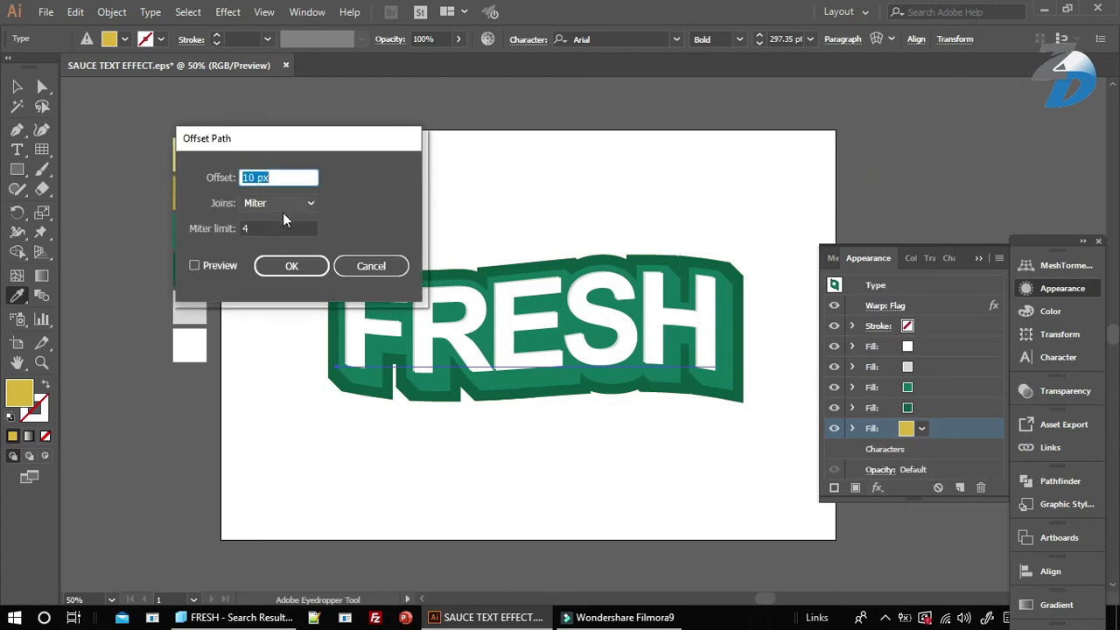
left_click(194, 266)
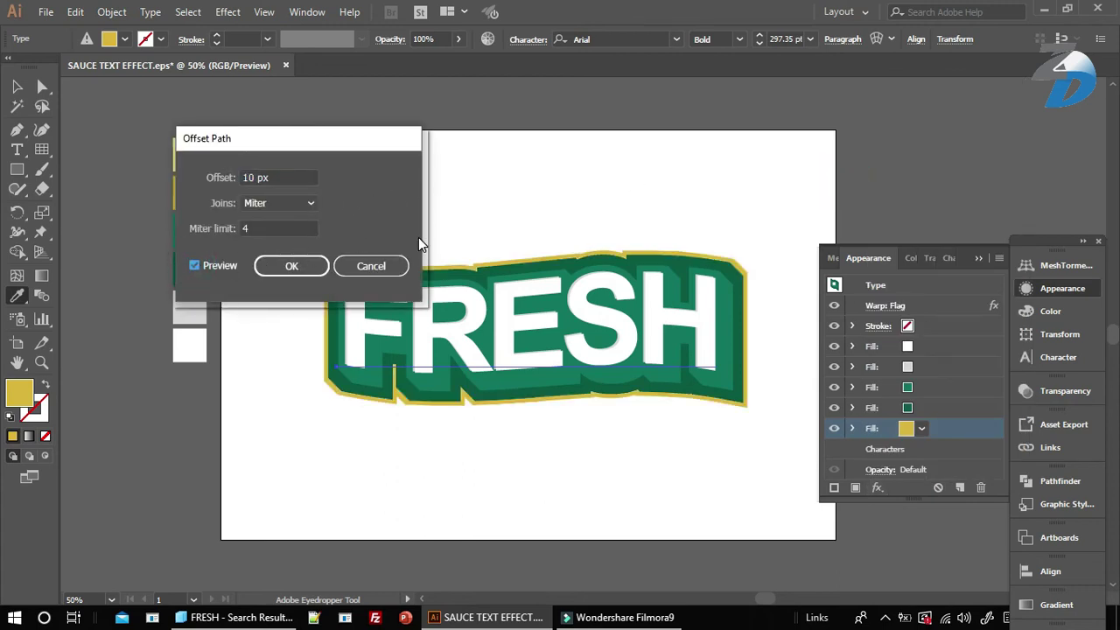
left_click(291, 265)
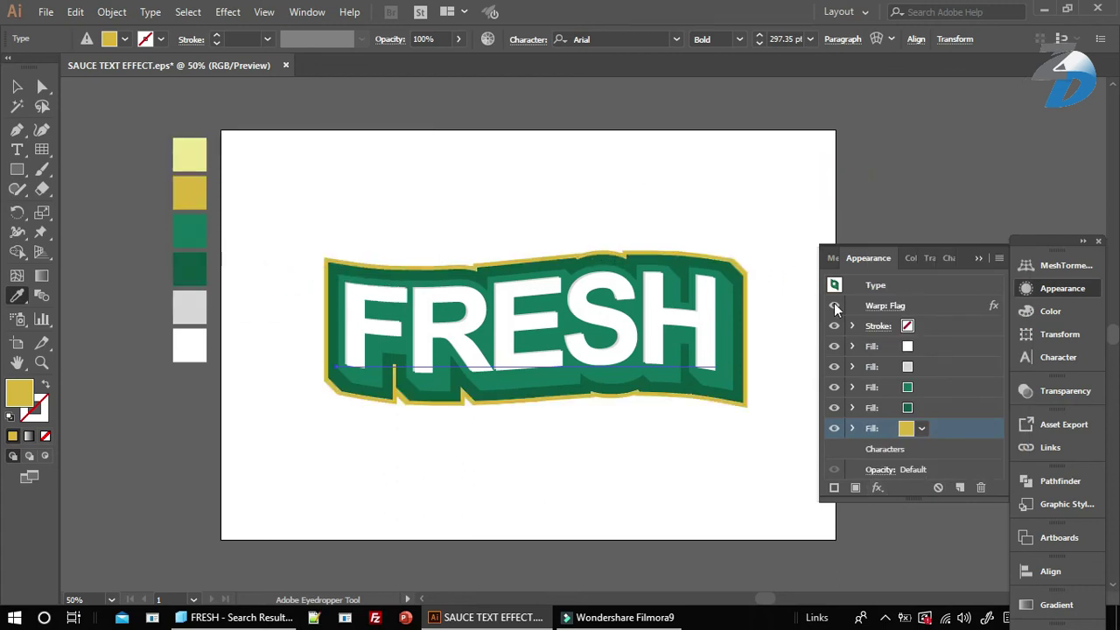
Duplicate the gold fill, make it pale yellow, and offset it 6 px.
left_click(959, 487)
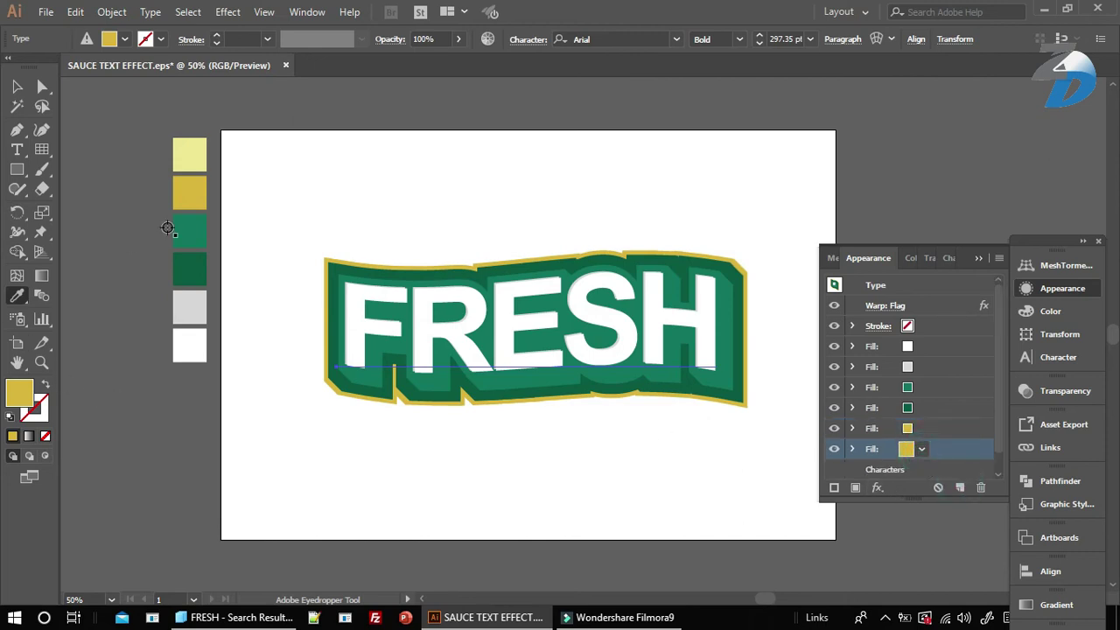
left_click(192, 156)
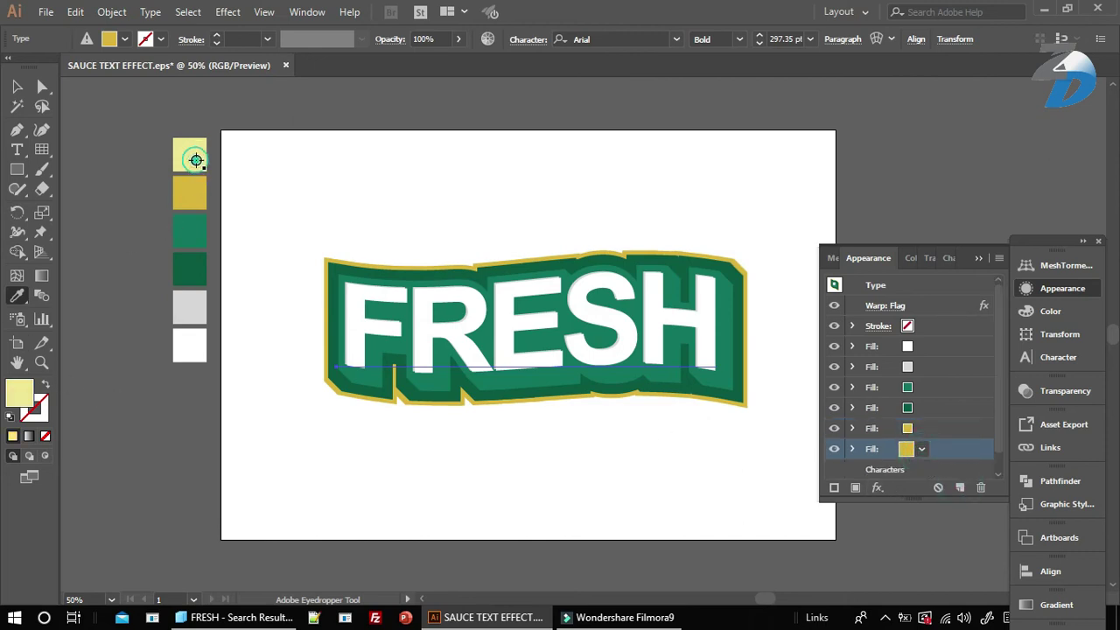
left_click(877, 489)
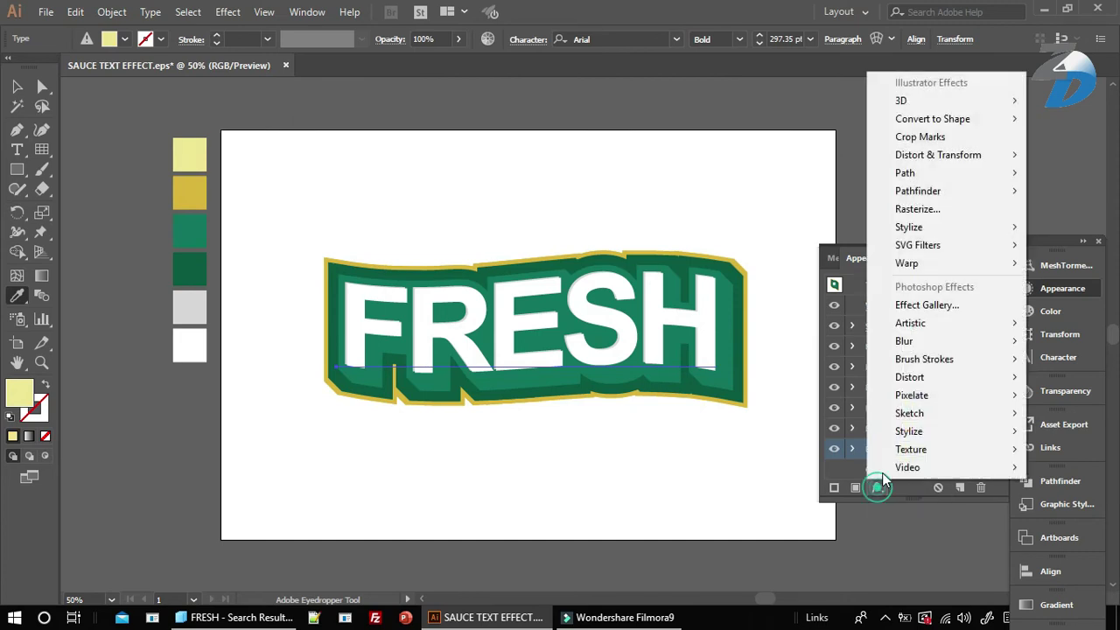
left_click(844, 177)
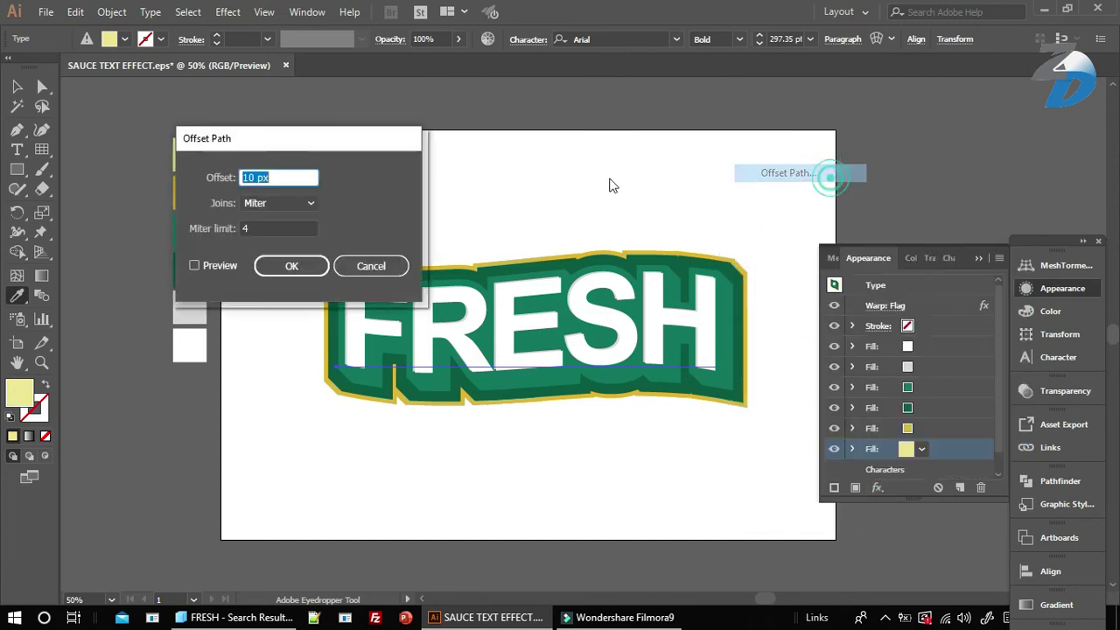
left_click(194, 265)
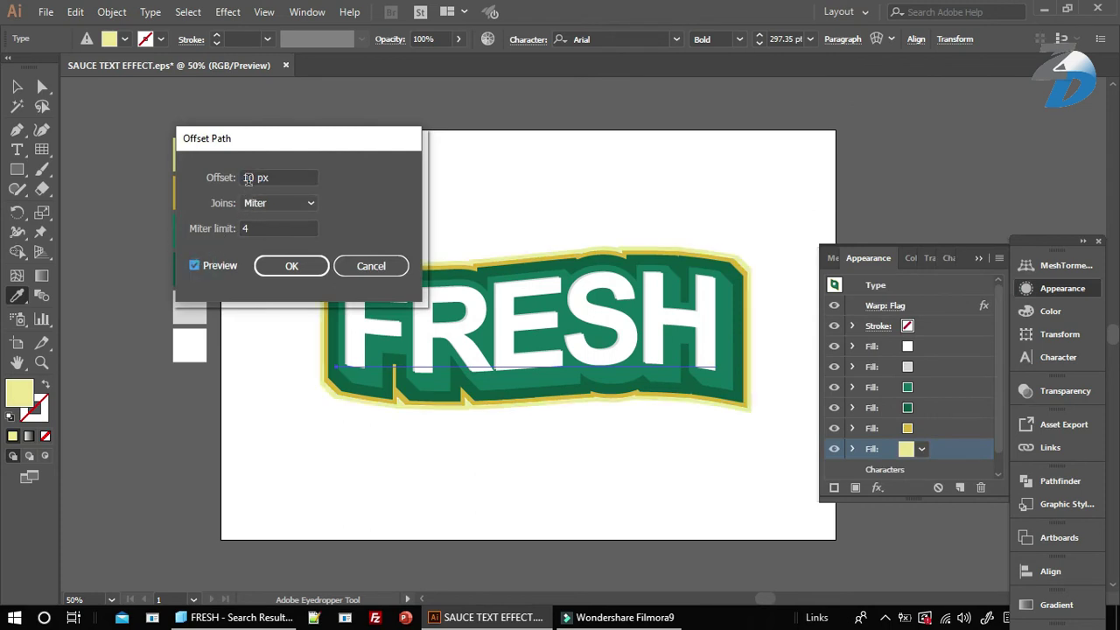
left_click(250, 177)
key("Down")
key("Down")
key("Down")
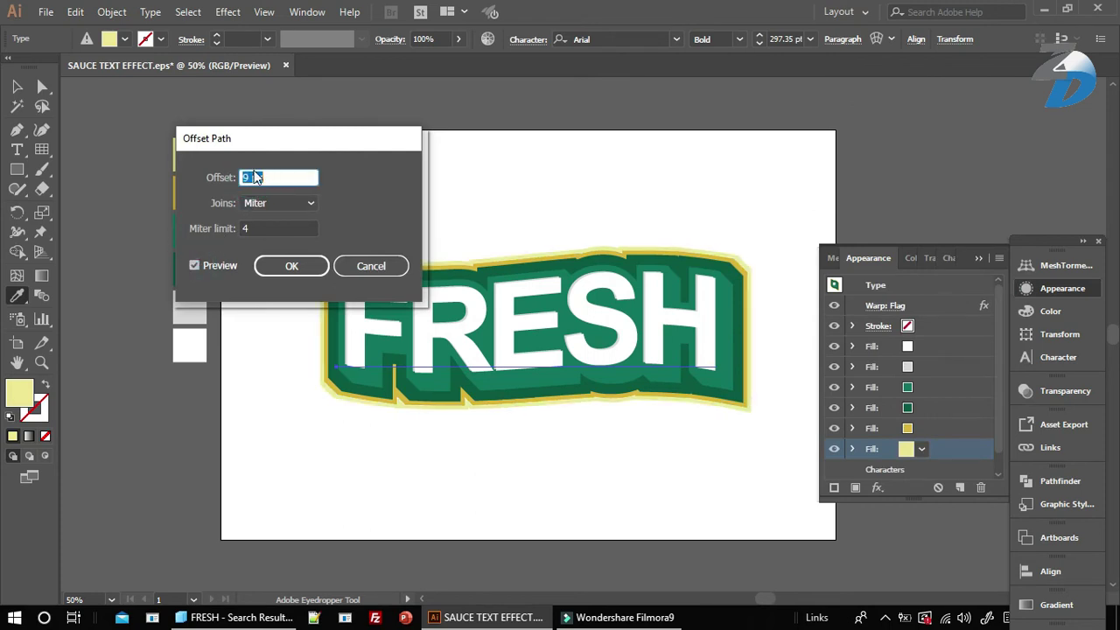
left_click(289, 265)
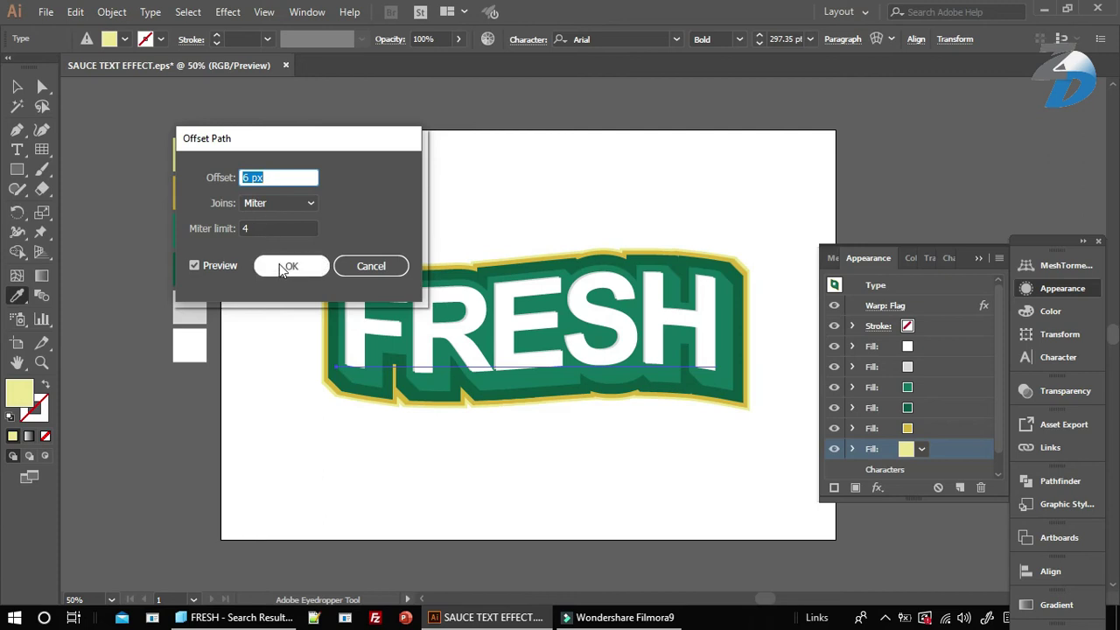
left_click(978, 258)
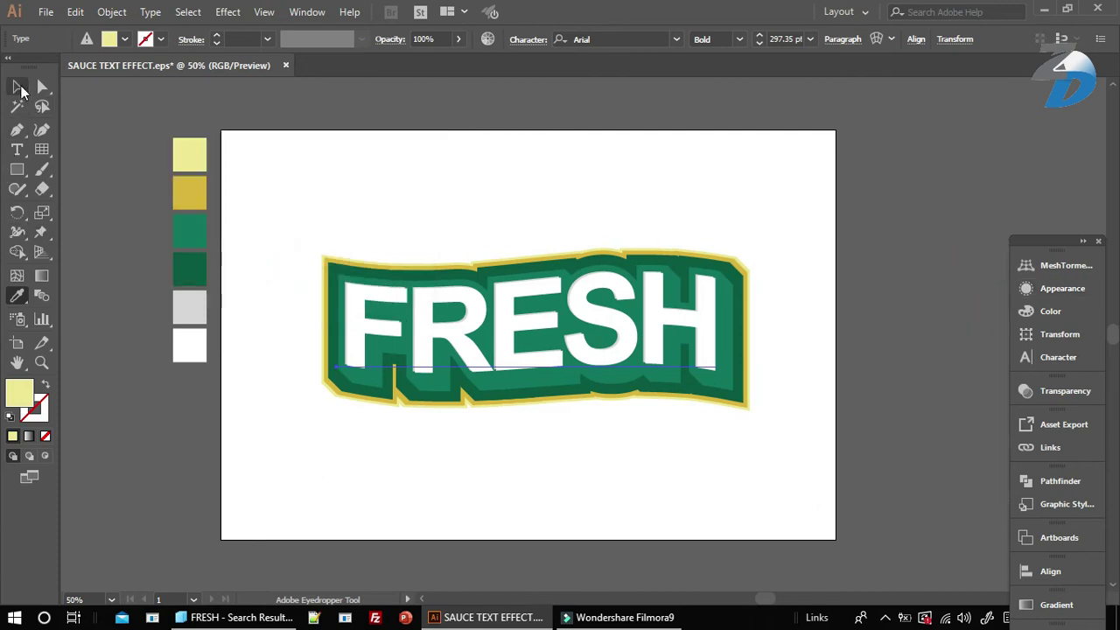
Delete the Transform effect from FRESH's teal fill layer.
left_click(19, 90)
left_click(88, 140)
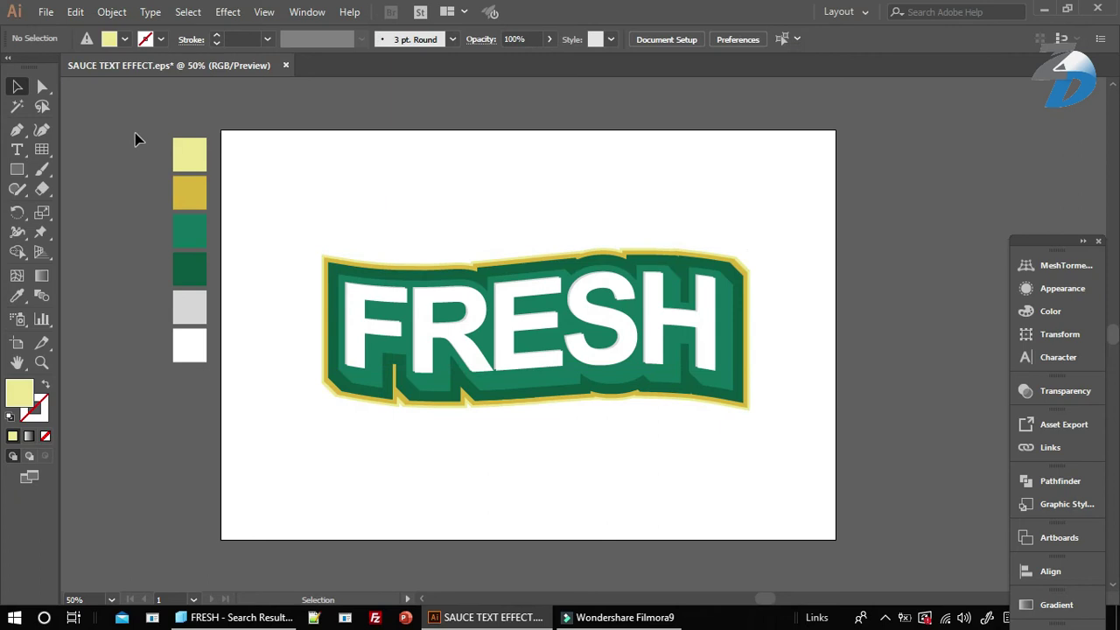
left_click(461, 325)
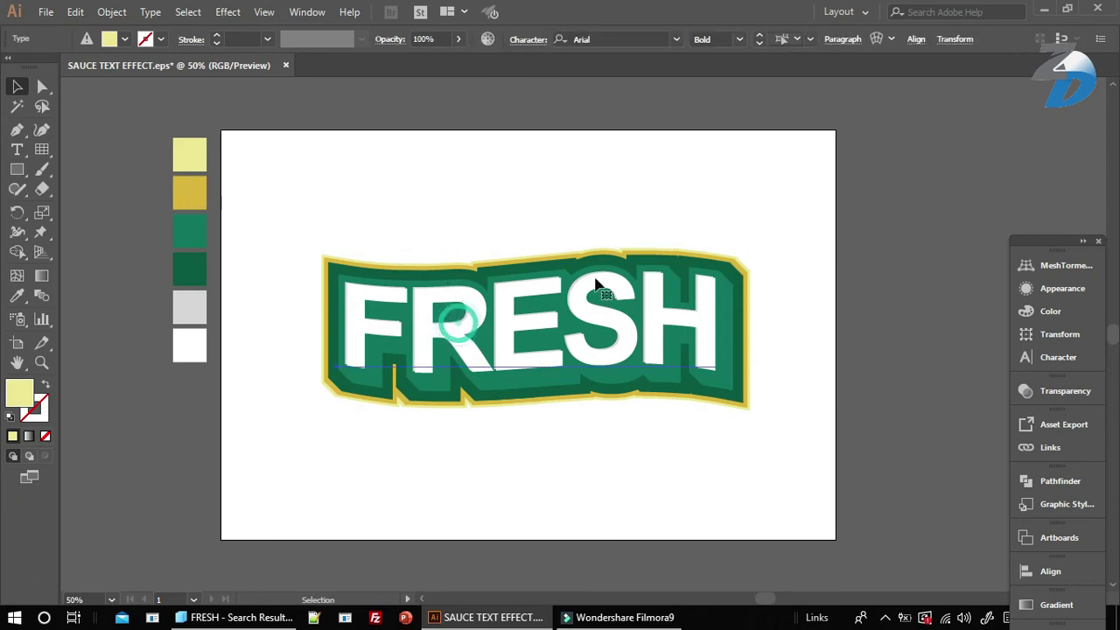
left_click(1093, 289)
left_click(914, 387)
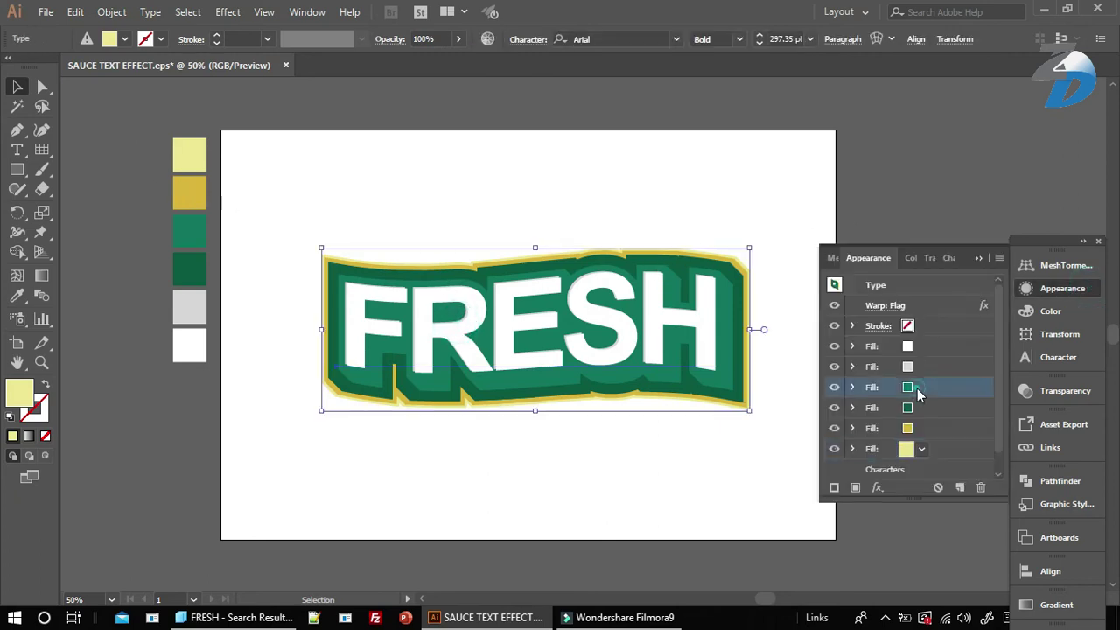
left_click(851, 387)
scroll(907, 411, "down", 3)
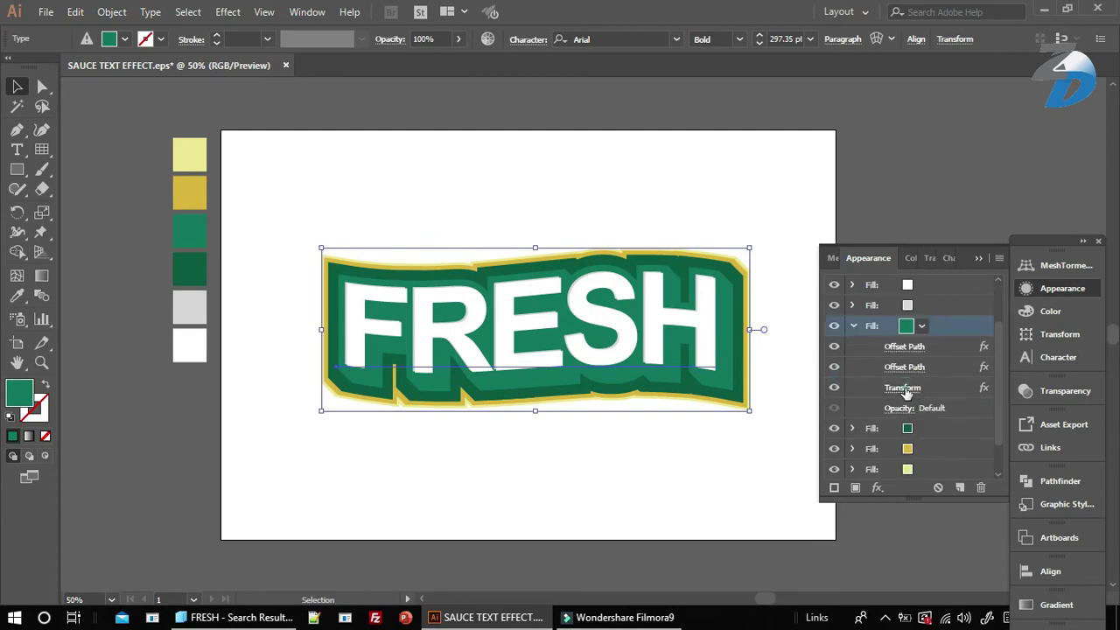
left_click(904, 389)
left_click(968, 469)
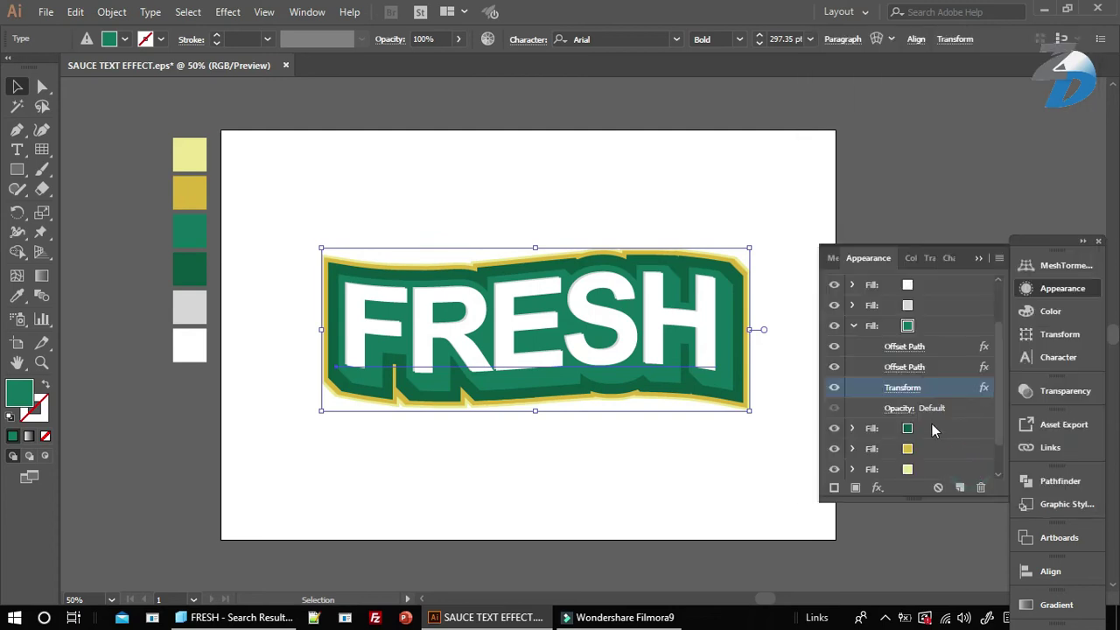
left_click(979, 487)
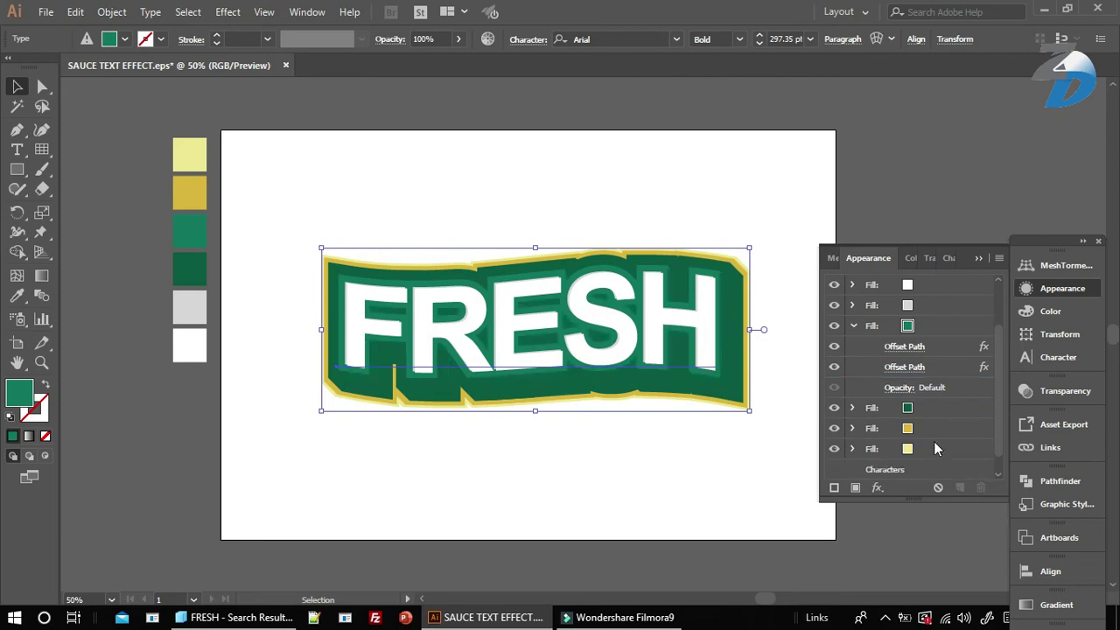
left_click(881, 198)
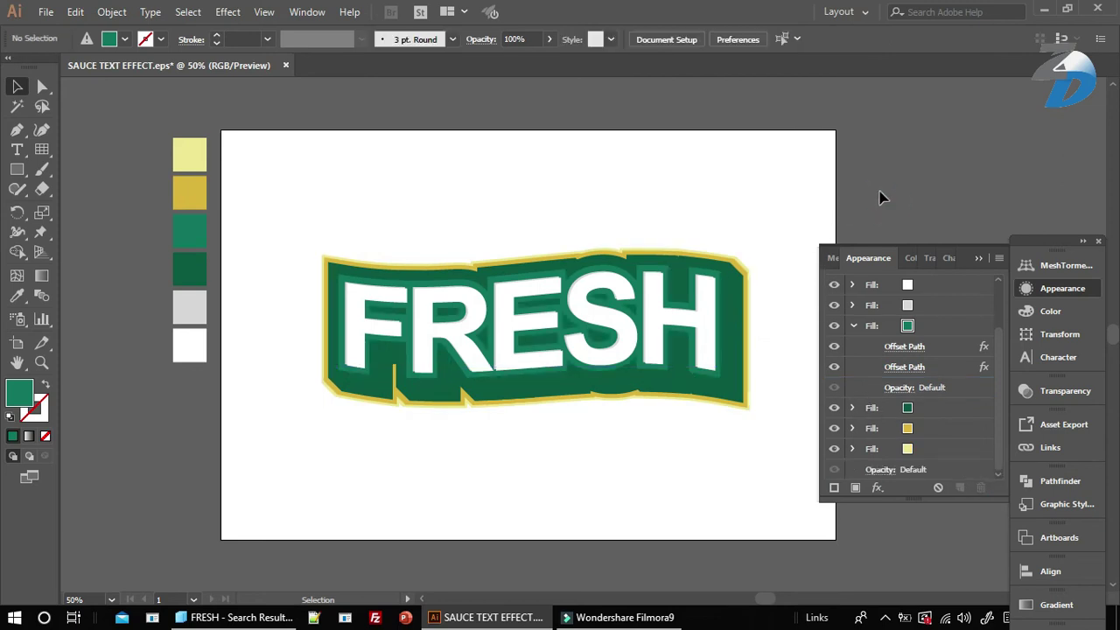
left_click(977, 259)
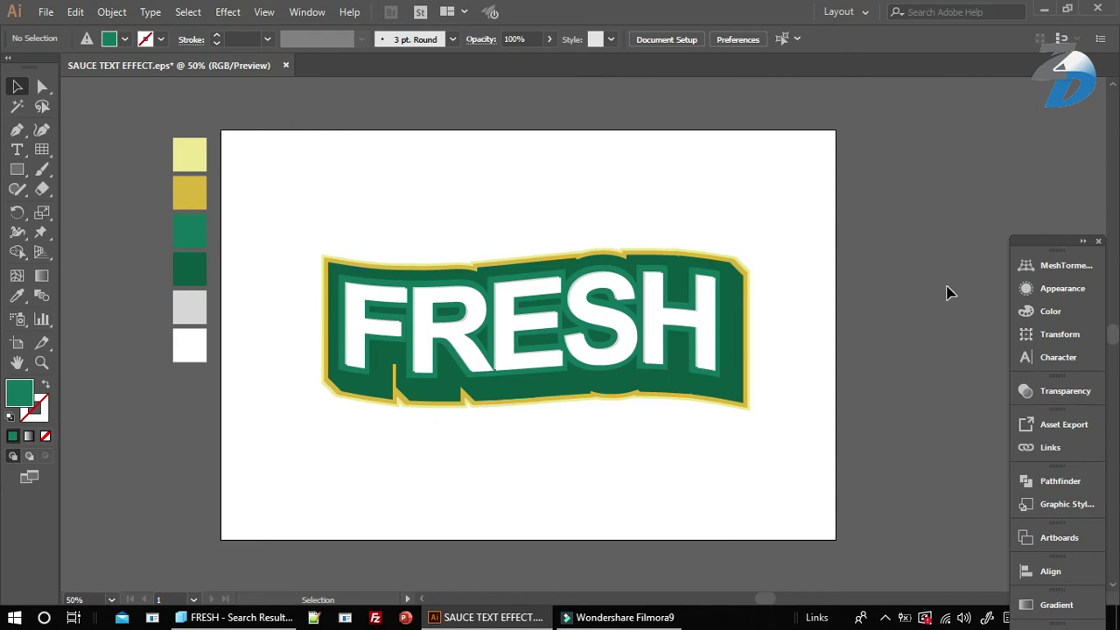
Reselect FRESH and reopen the dark green fill's Transform effect.
left_click(693, 300)
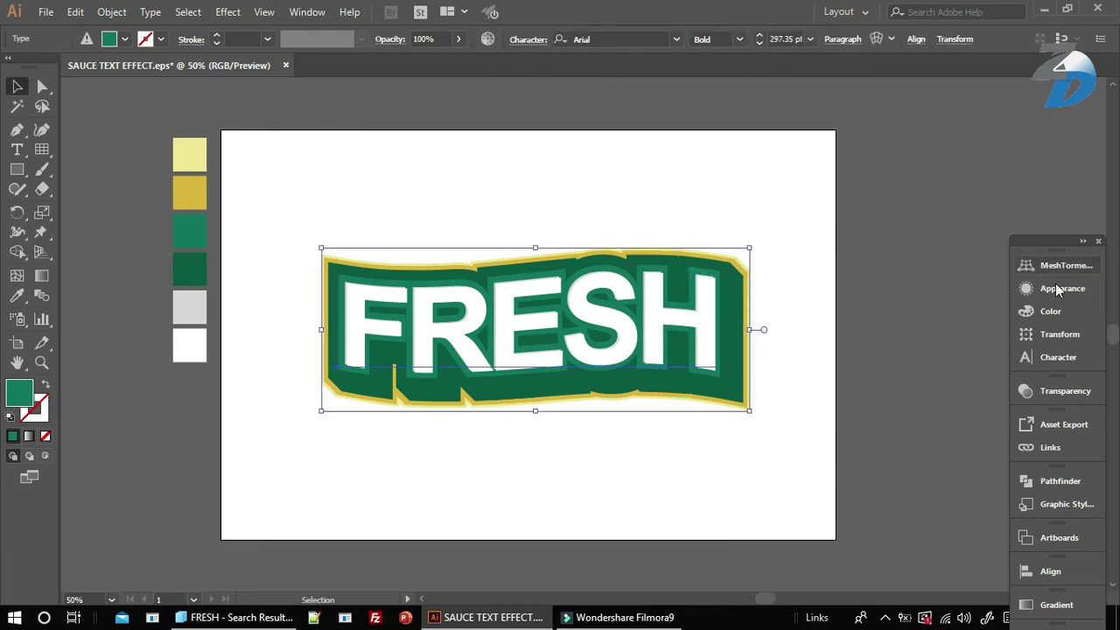
left_click(1051, 335)
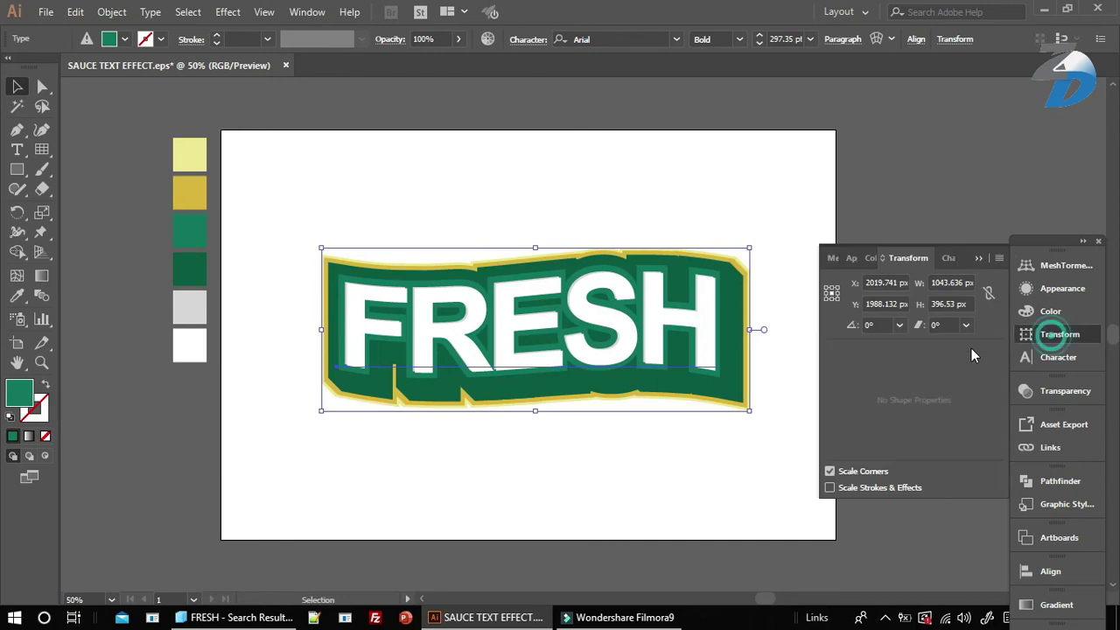
left_click(1059, 289)
left_click(851, 391)
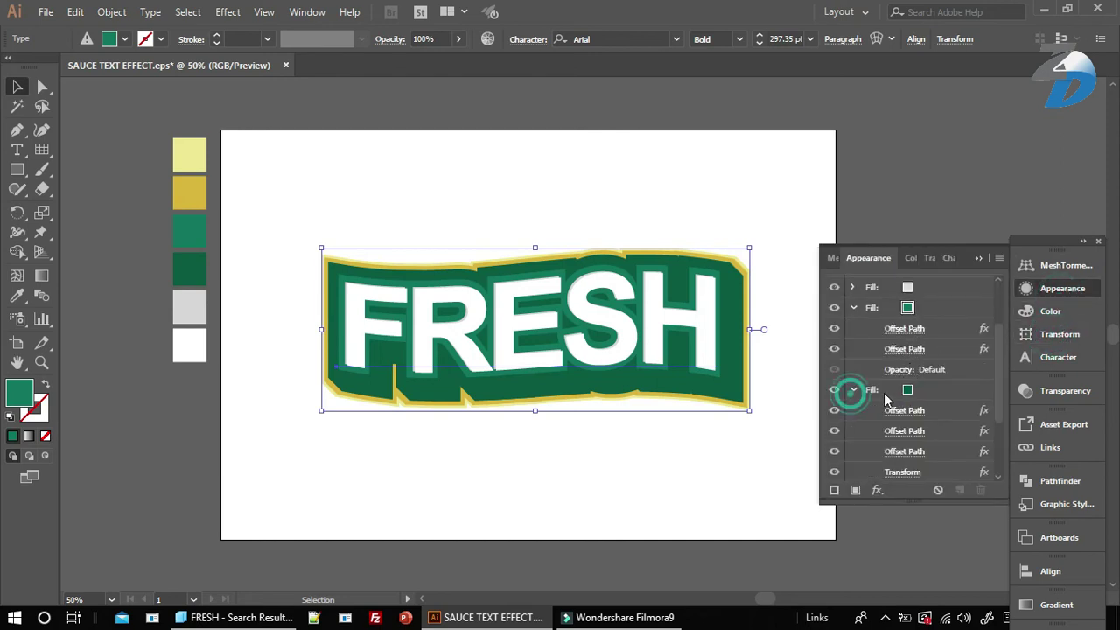
left_click(905, 373)
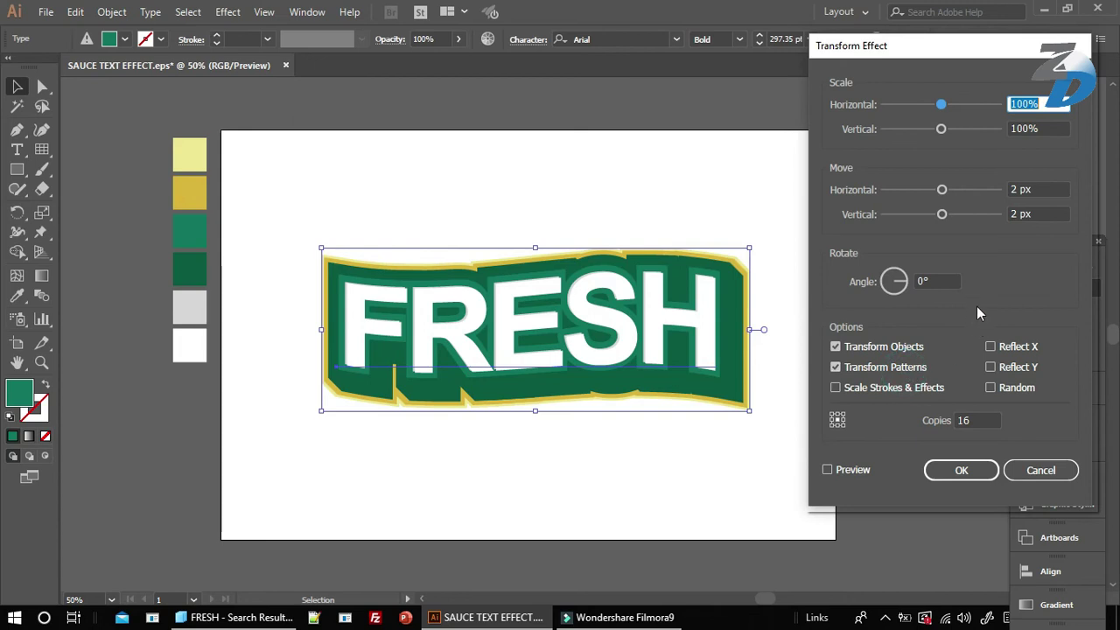
Set the Transform's horizontal and vertical moves to 1 px with preview on.
left_click(942, 191)
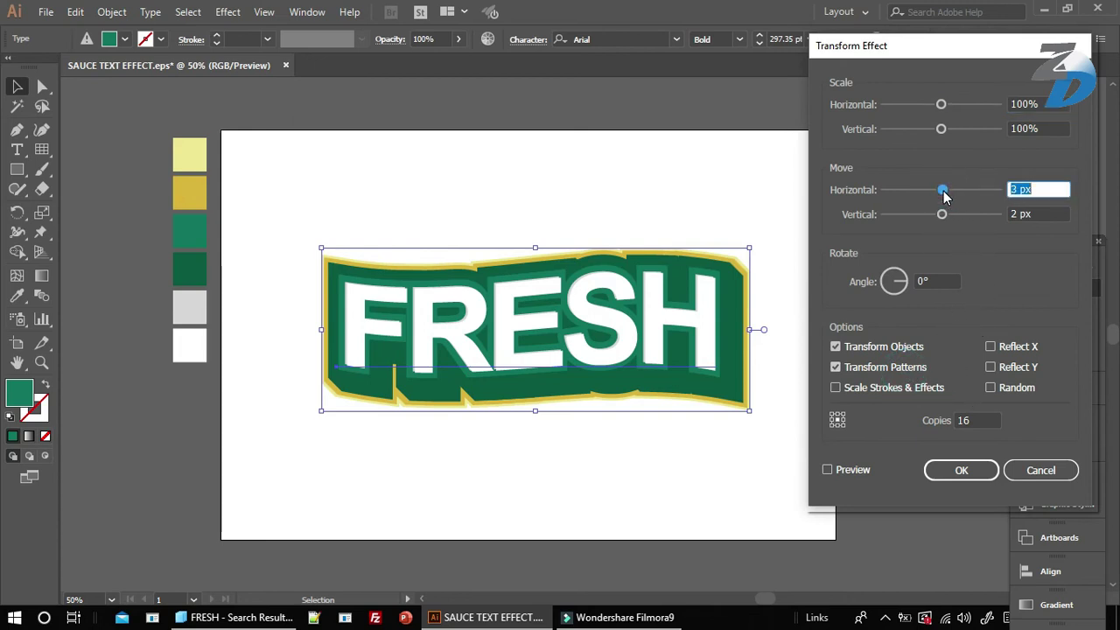
left_click(828, 469)
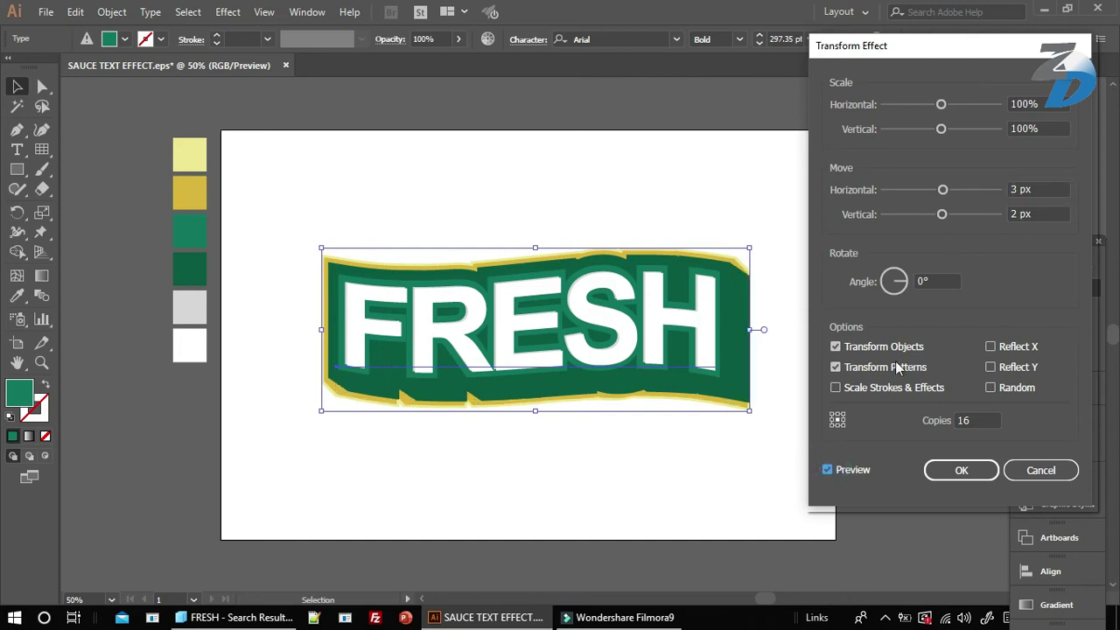
left_click(941, 215)
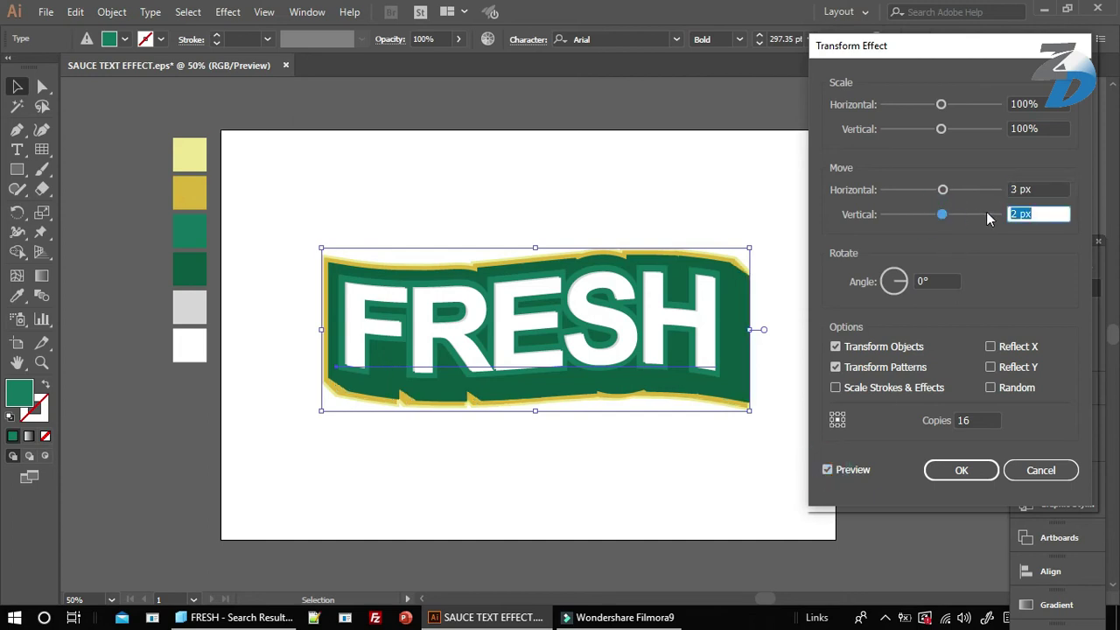
key("Up")
key("Down")
key("Down")
left_click(943, 190)
key("Down")
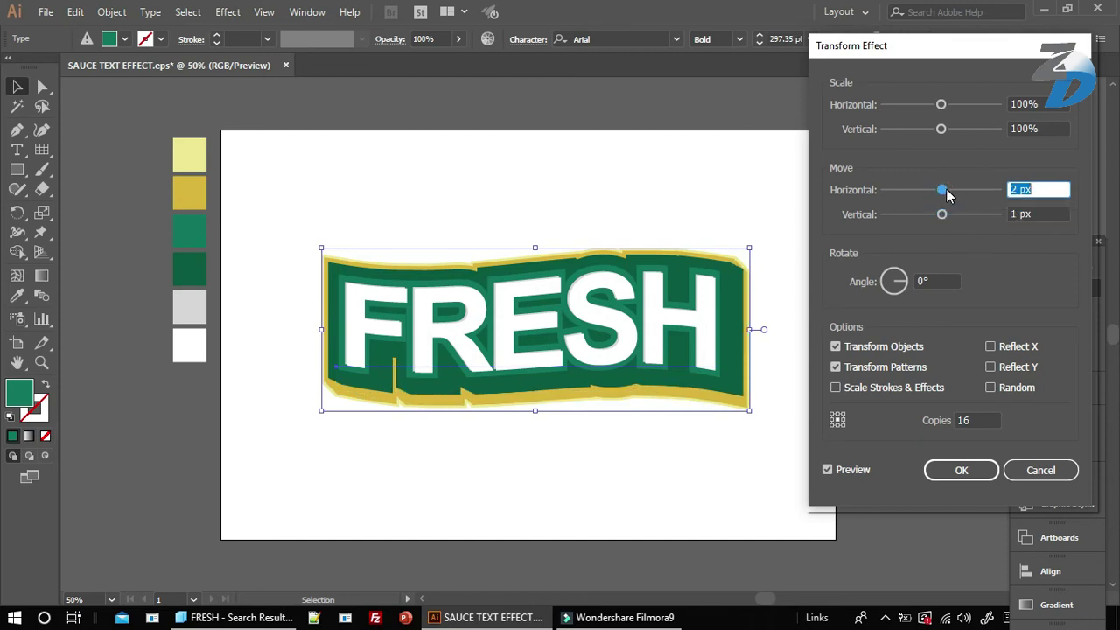
key("Down")
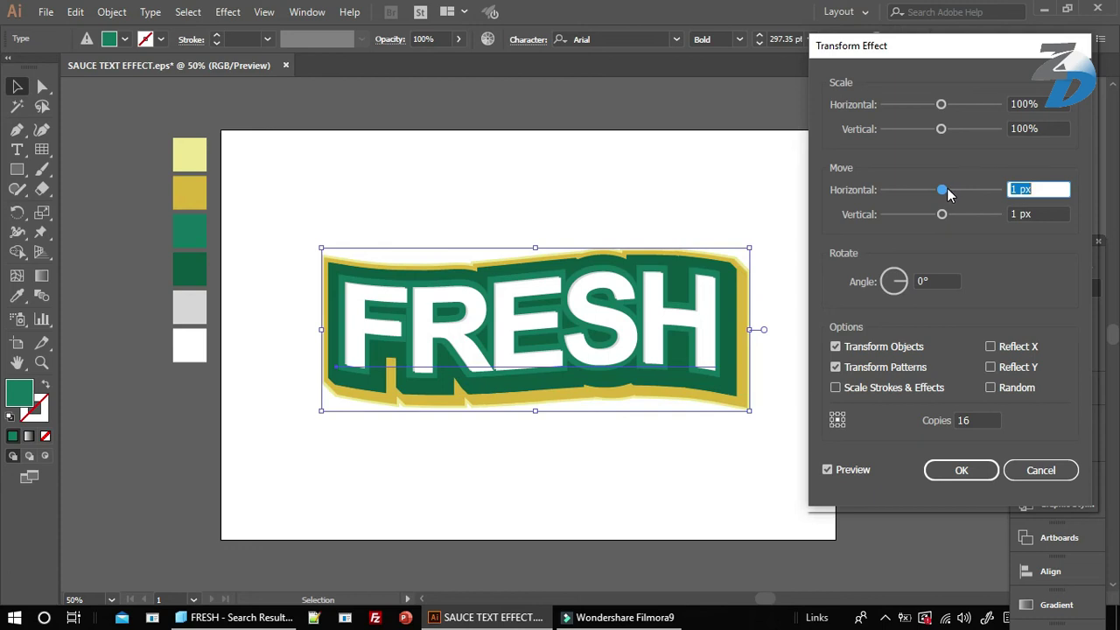
Raise the Transform copies to 24 and apply the effect.
left_click(970, 419)
key("Up")
key("Up")
key("Up")
key("Up")
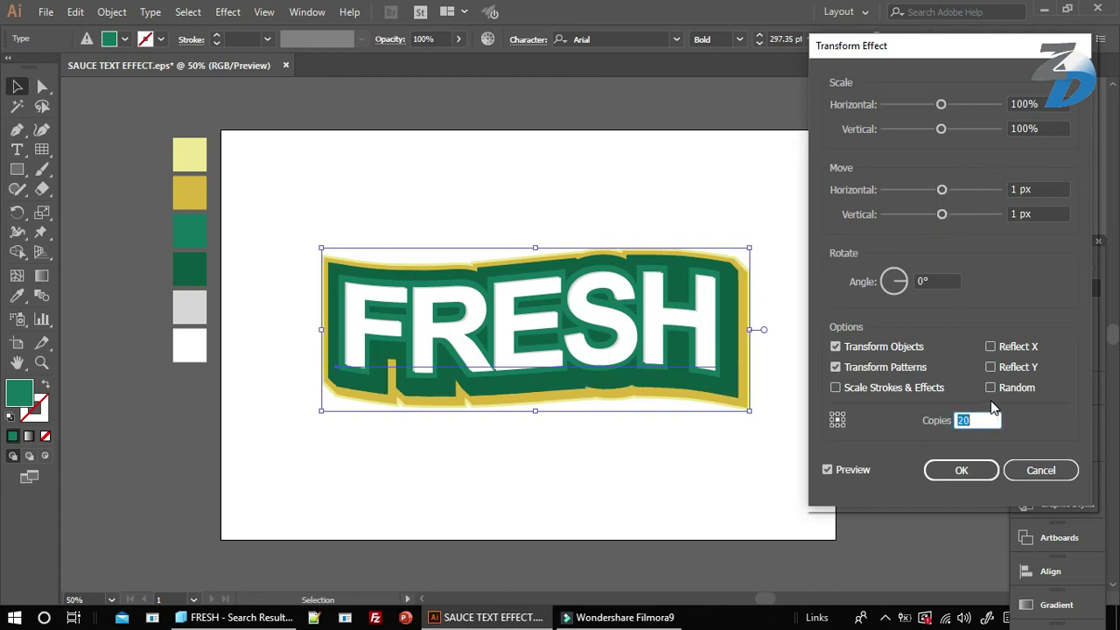
key("Up")
key("Up")
key("Up")
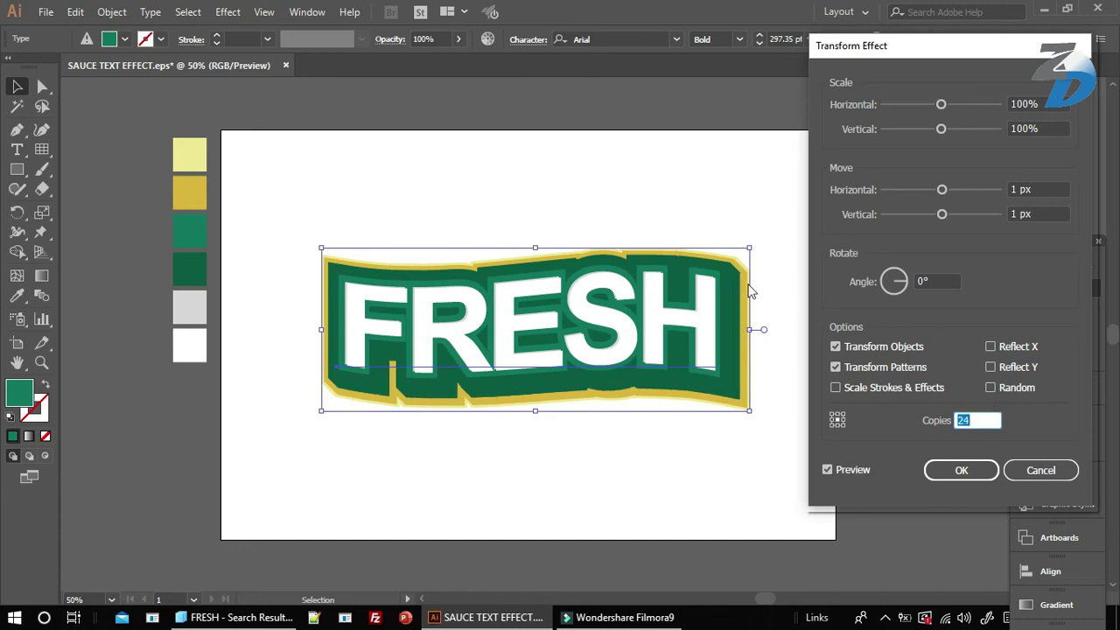
left_click(961, 469)
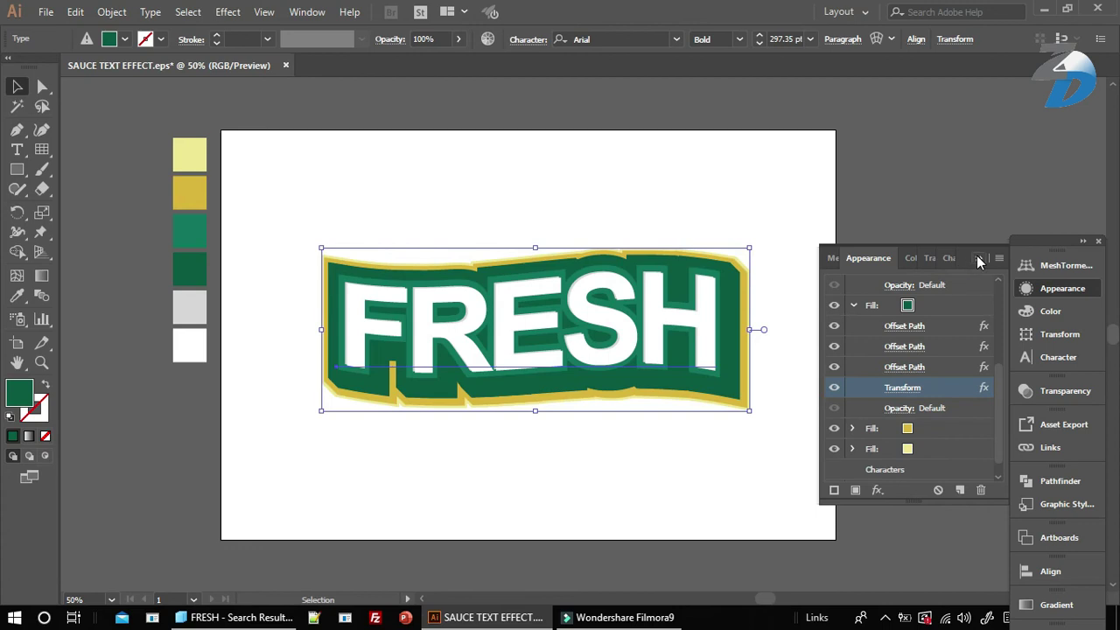
left_click(978, 258)
Drag the FRESH text into the Graphic Styles panel to save a new style.
left_click(819, 236)
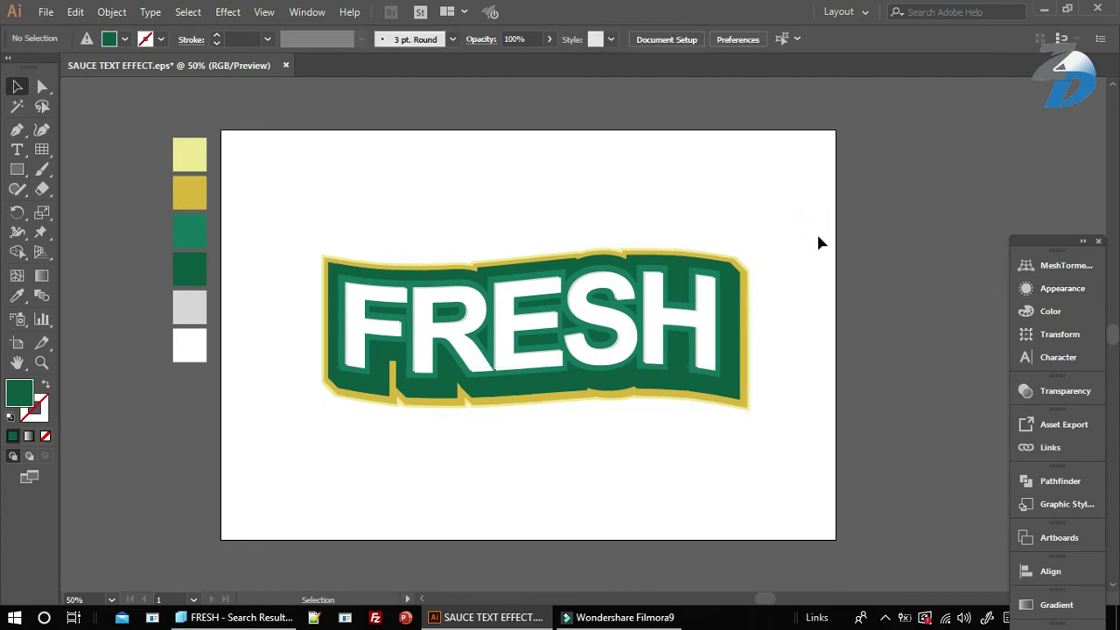
scroll(818, 238, "down", 1)
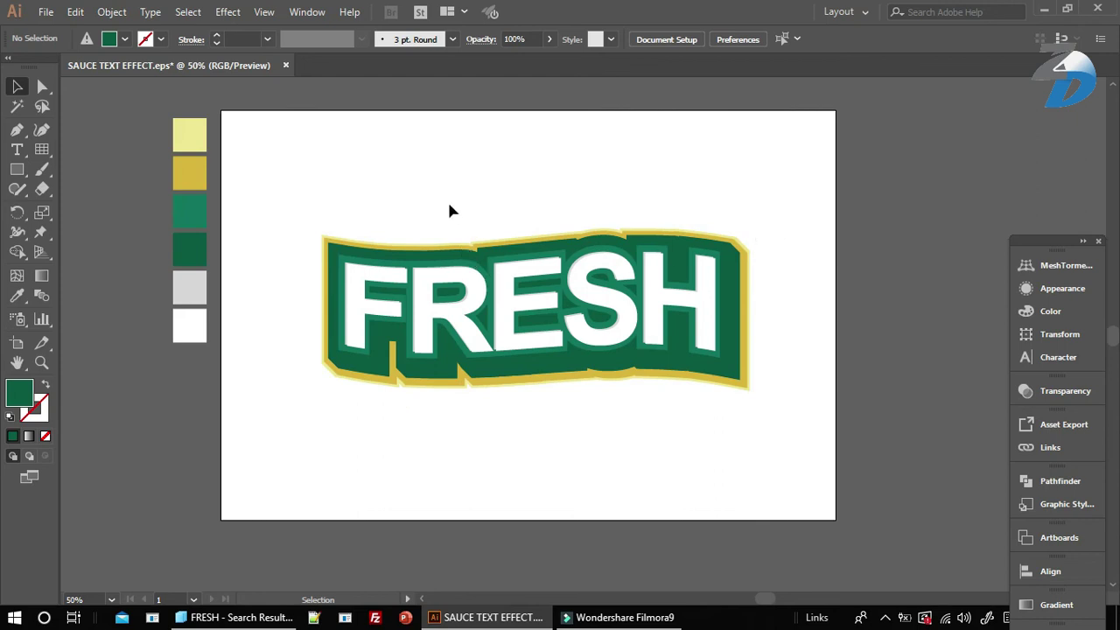
left_click(526, 369)
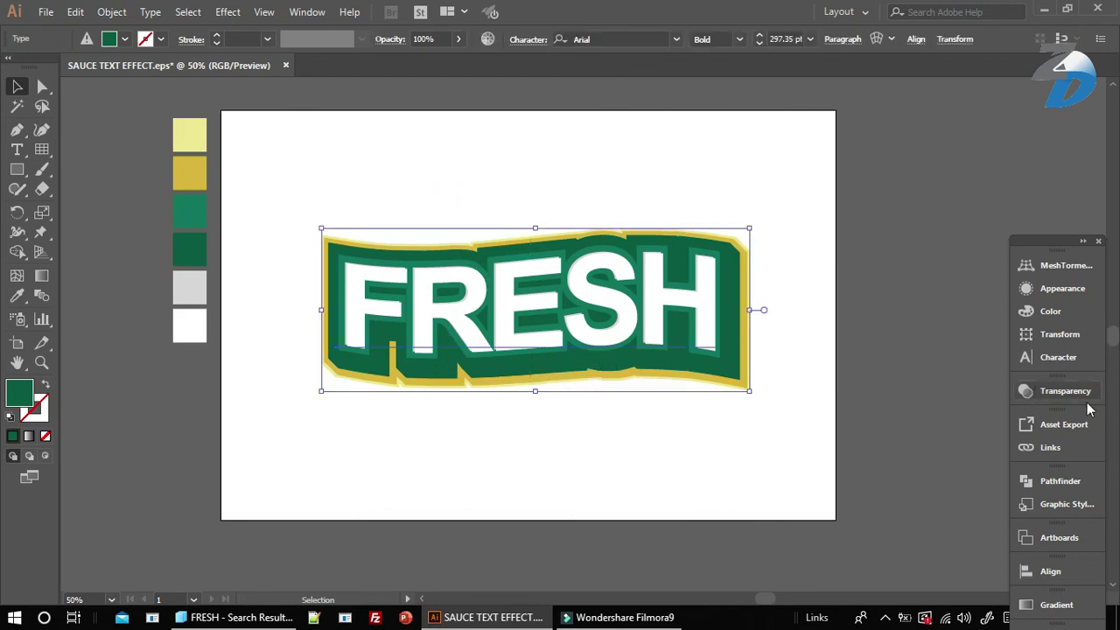
left_click_drag(603, 324, 1059, 508)
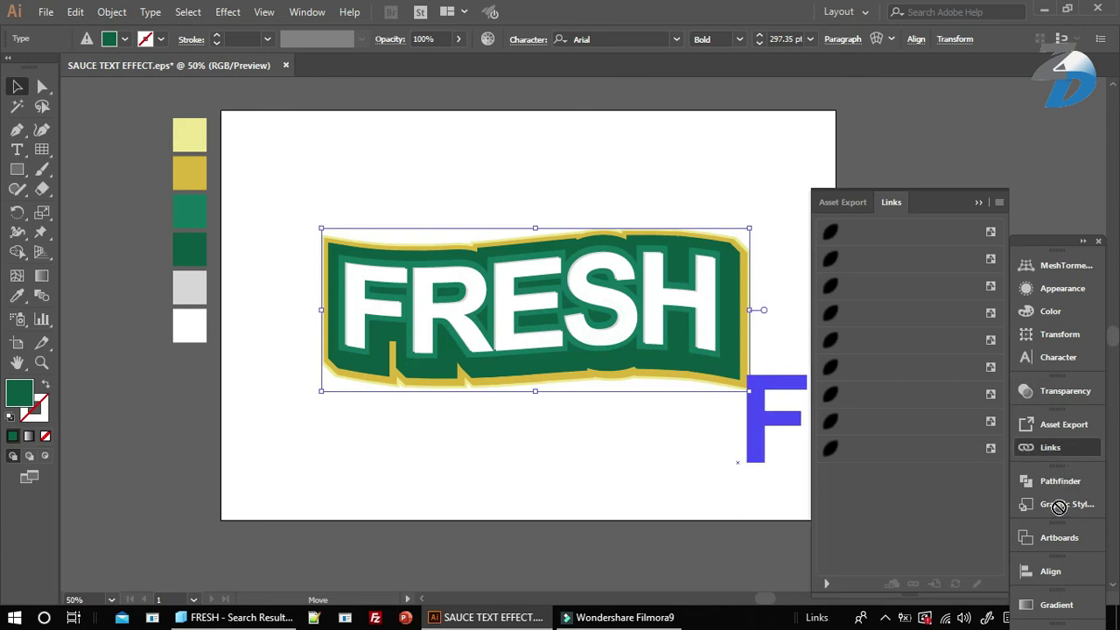
left_click_drag(1059, 507, 951, 505)
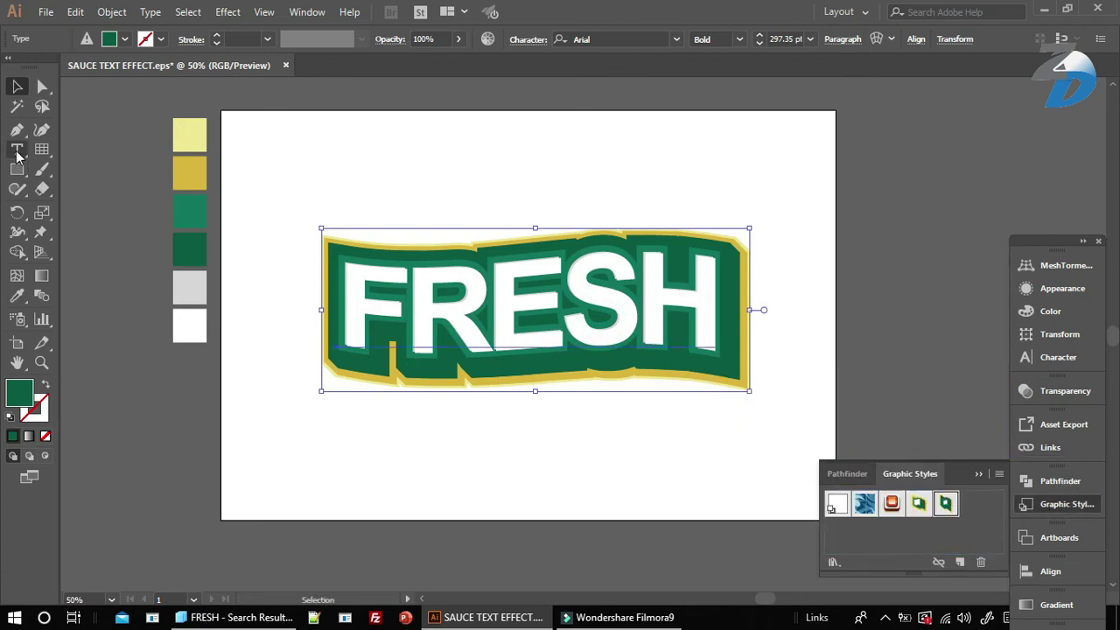
left_click(16, 150)
Add placeholder text below FRESH, enlarge it, and replace it with DRINK.
left_click(318, 395)
left_click(14, 86)
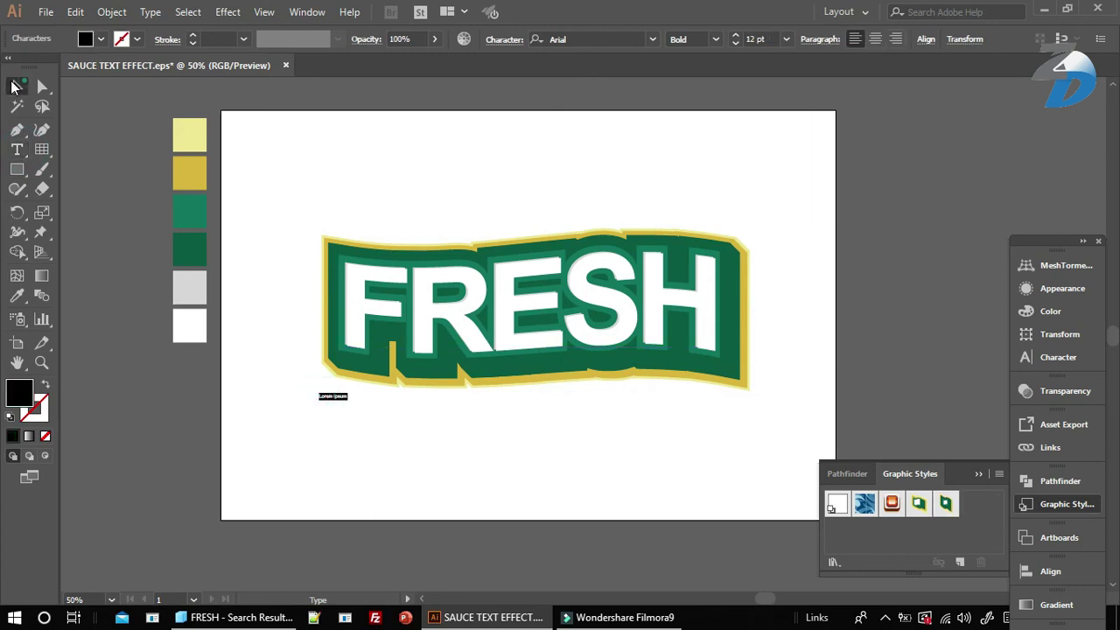
left_click(14, 86)
left_click_drag(350, 400, 665, 509)
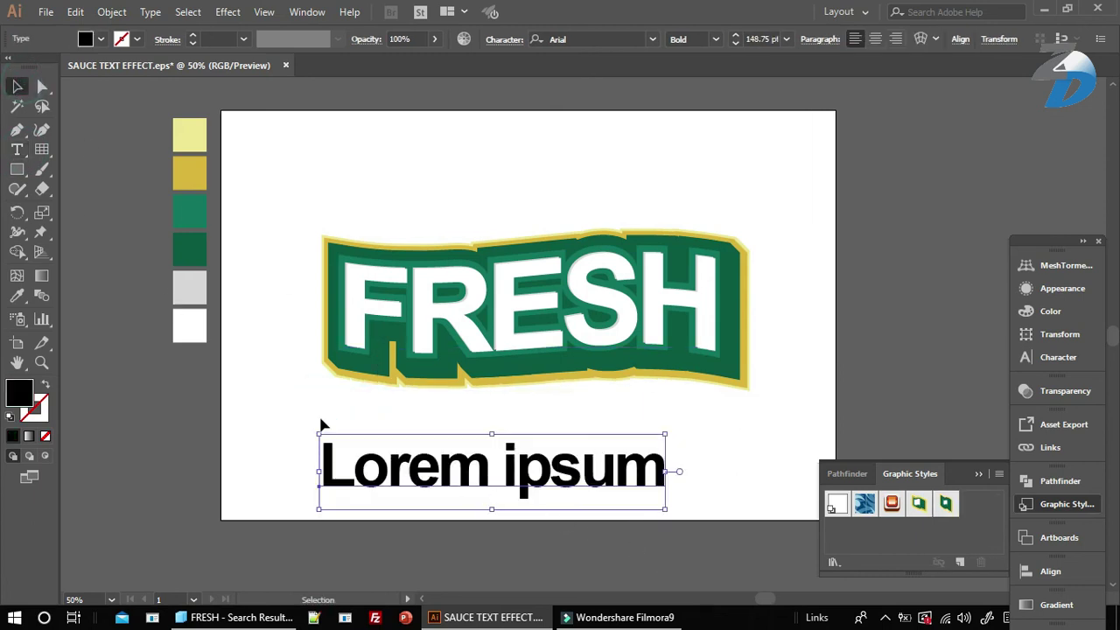
left_click(17, 150)
left_click(656, 451)
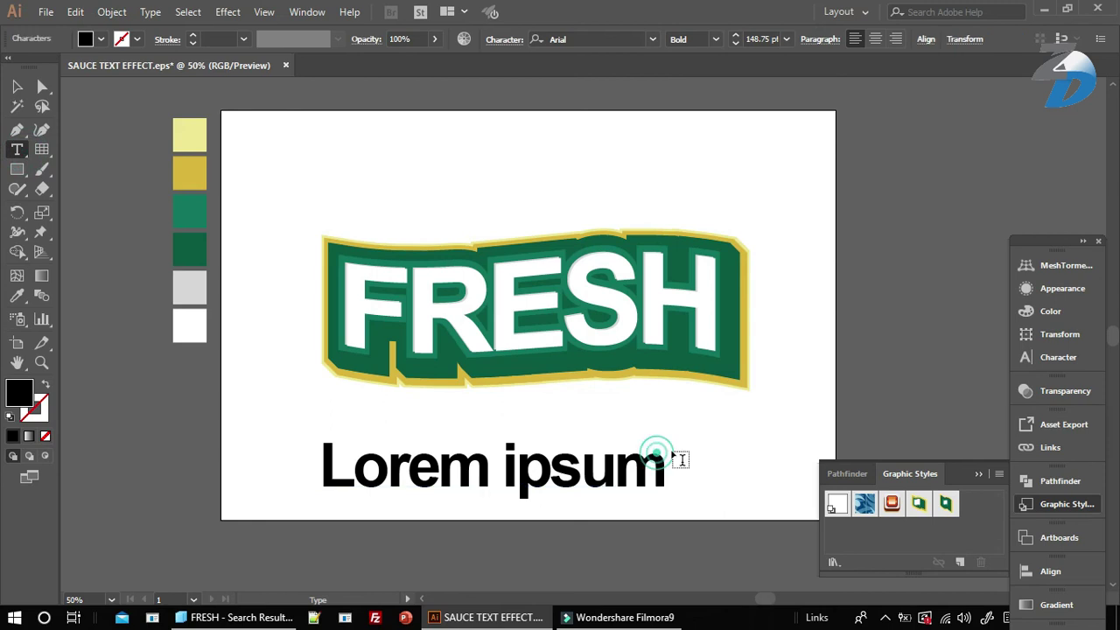
key("BackSpace")
key("BackSpace")
key("BackSpace")
key("BackSpace")
key("BackSpace")
key("BackSpace")
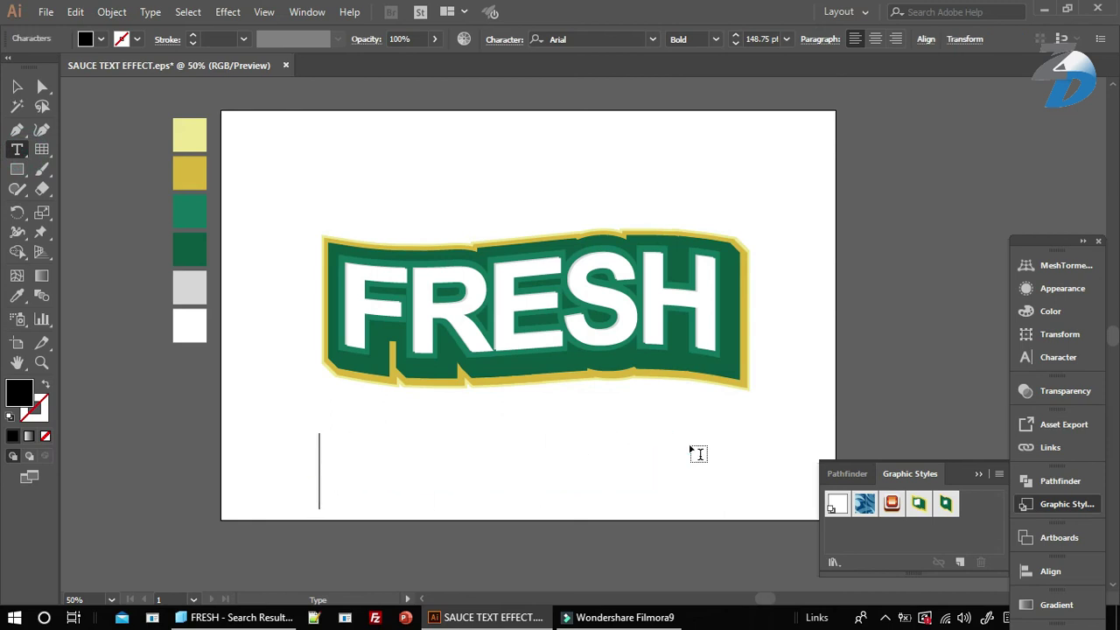
type("DRINK")
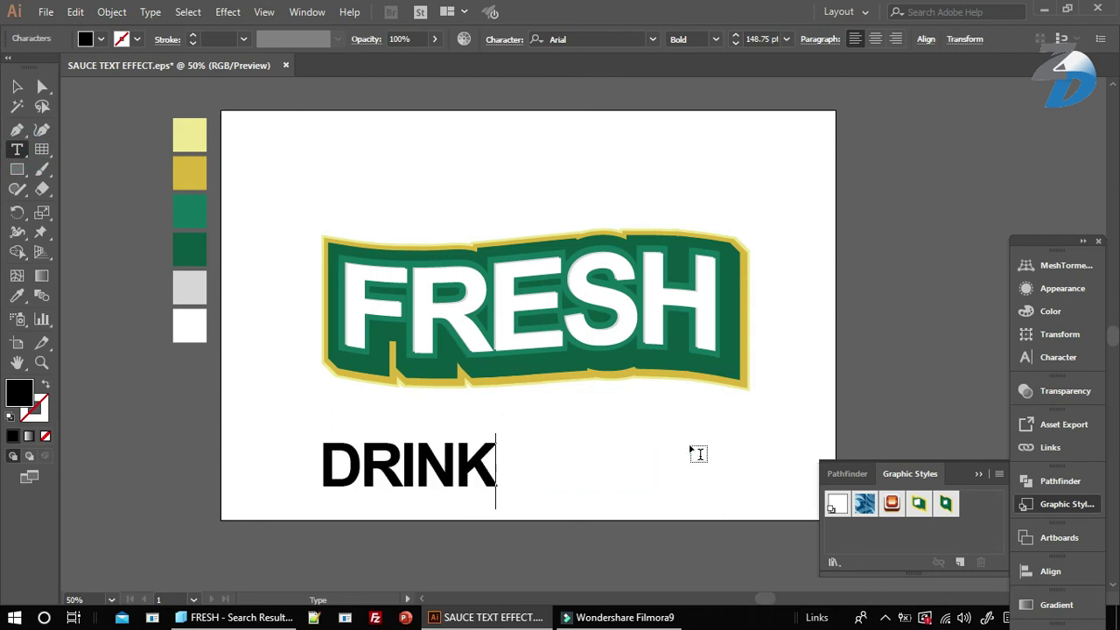
Enlarge DRINK, place it under FRESH, and apply the saved green-and-gold style.
left_click(15, 87)
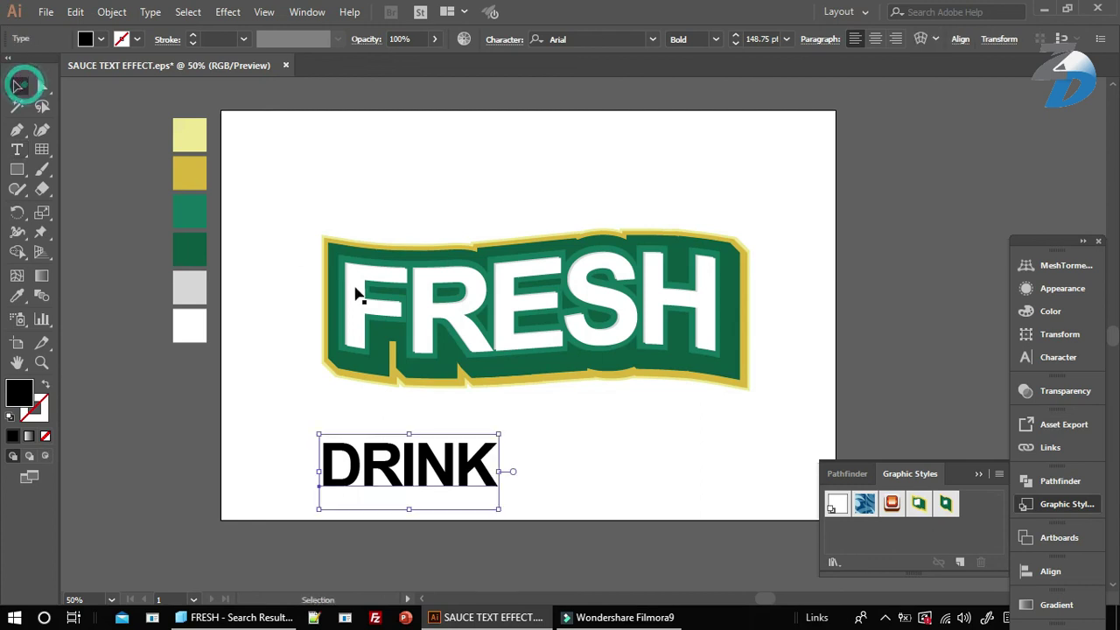
left_click_drag(504, 432, 656, 368)
left_click_drag(607, 393, 645, 400)
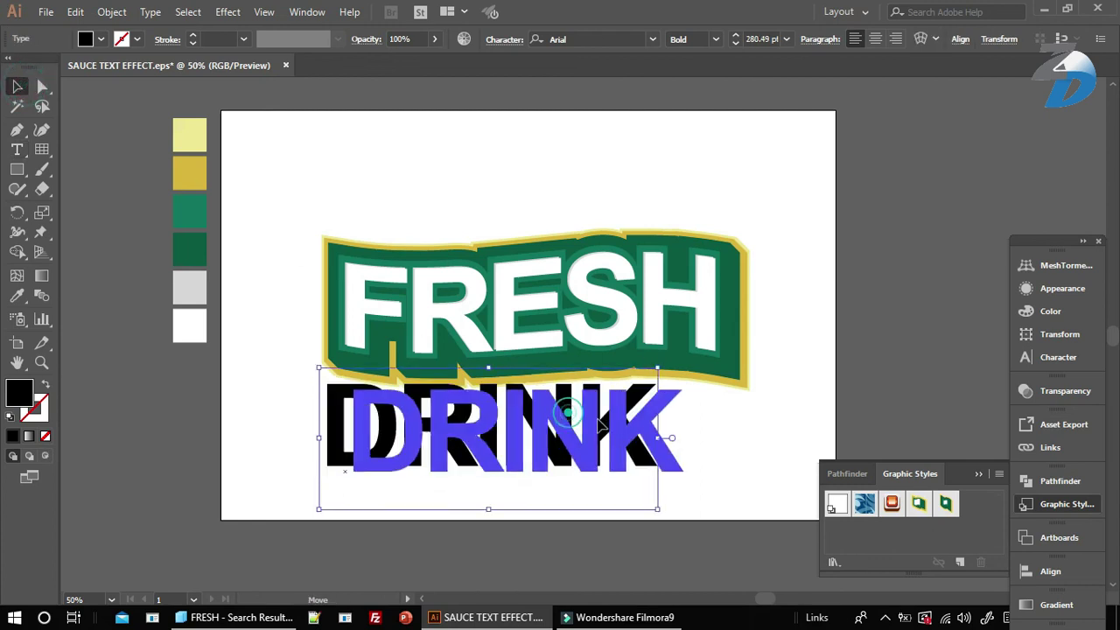
left_click(947, 508)
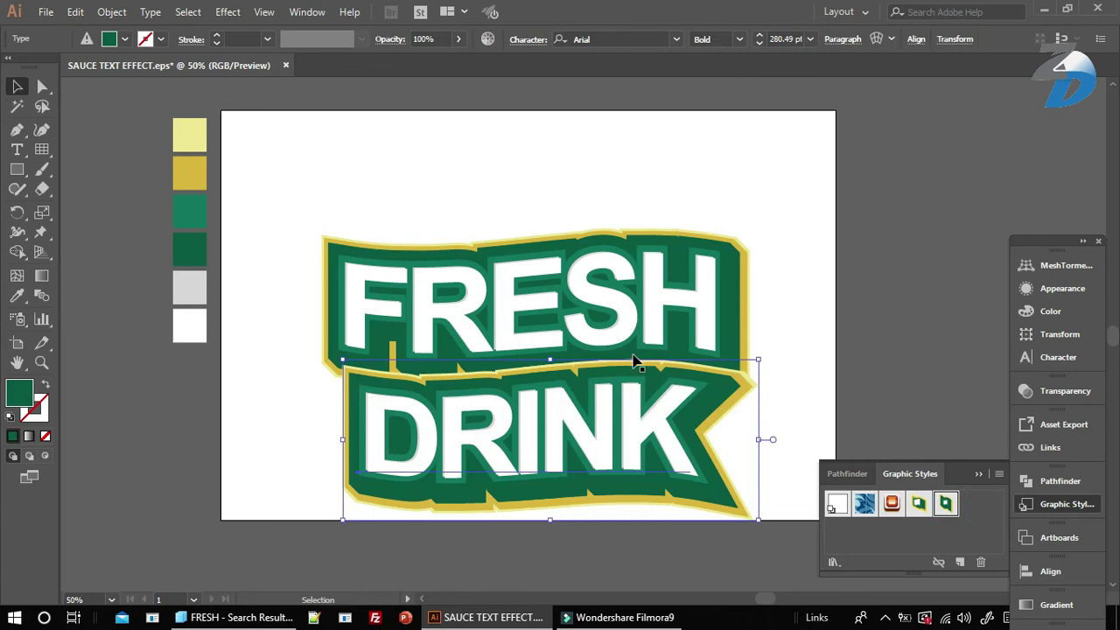
Select FRESH and DRINK together, reposition them, and scale both up.
left_click(549, 304, "shift")
left_click_drag(570, 394, 676, 353)
left_click(978, 474)
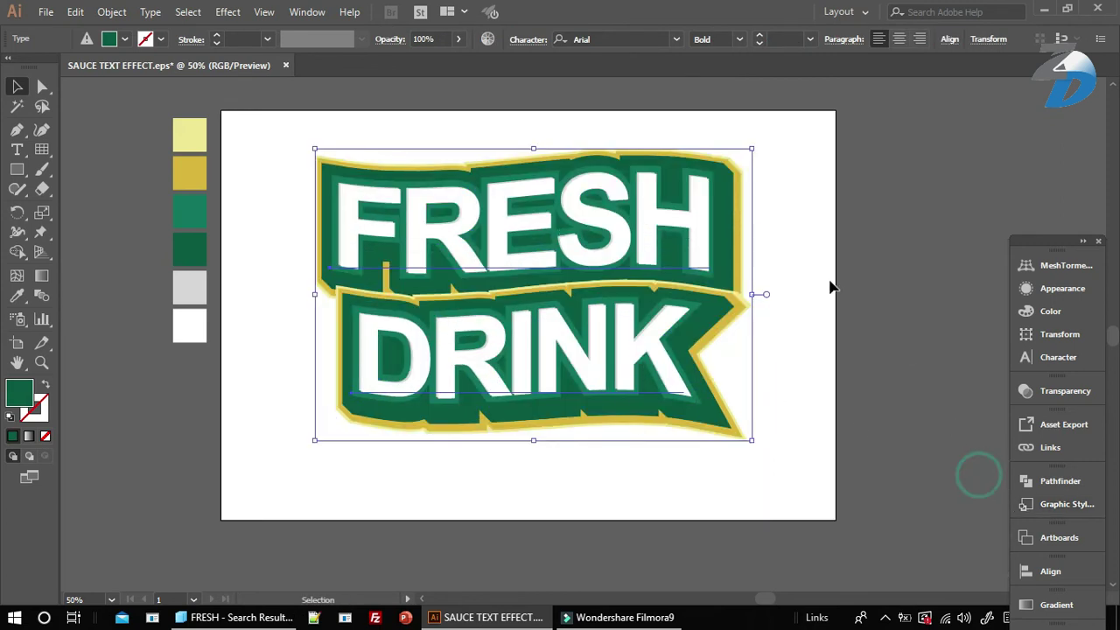
left_click_drag(611, 255, 615, 274)
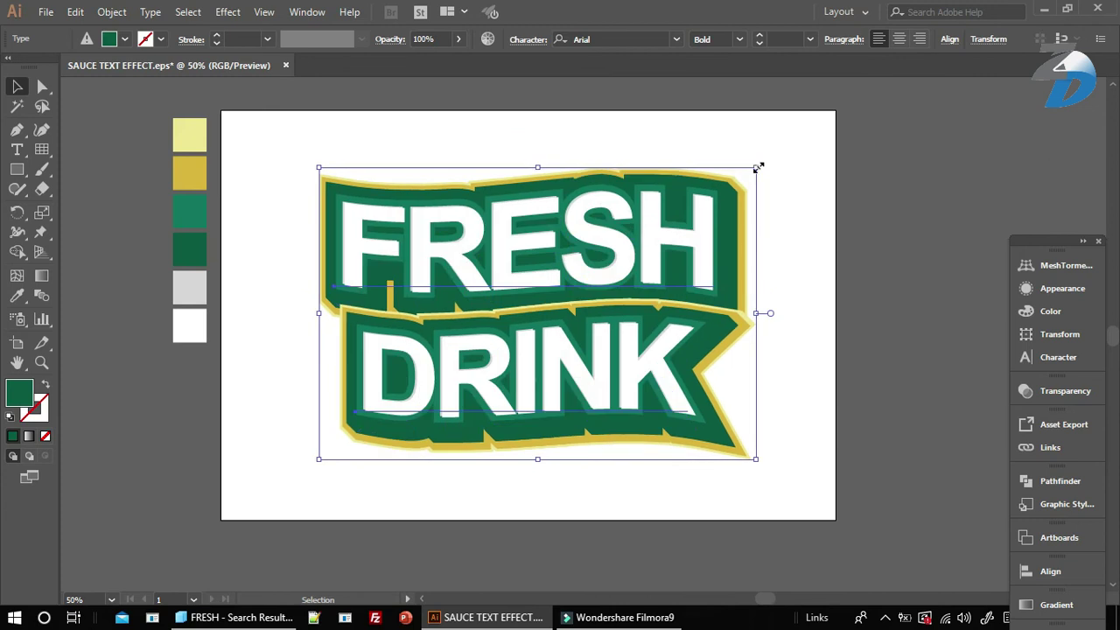
left_click_drag(757, 166, 817, 153)
left_click(893, 166)
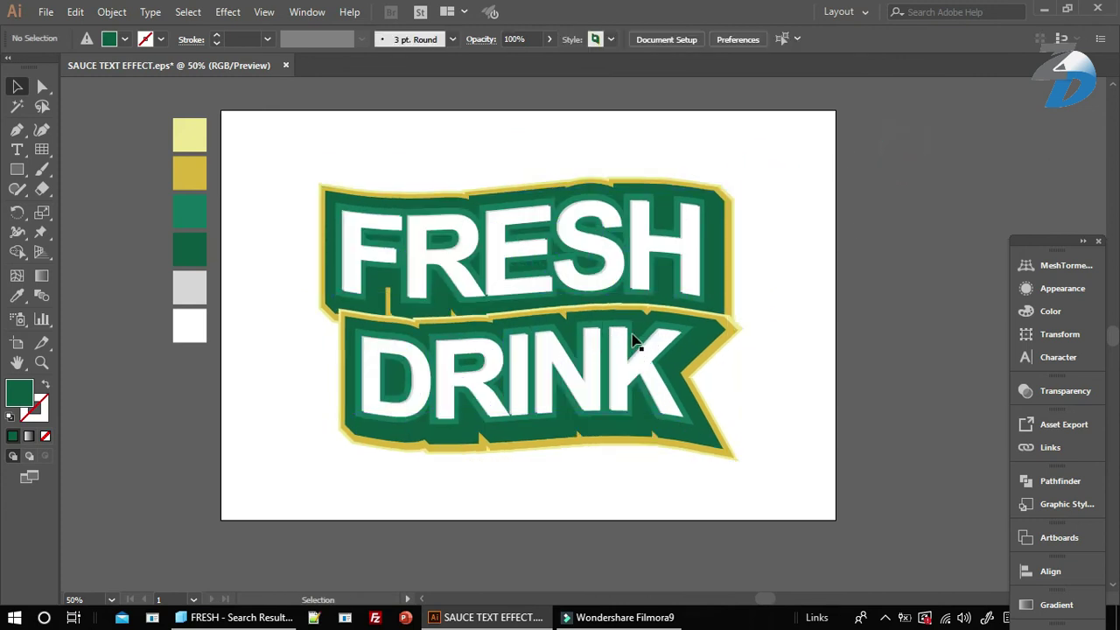
Nudge FRESH slightly right so it sits neatly above DRINK.
left_click(545, 312)
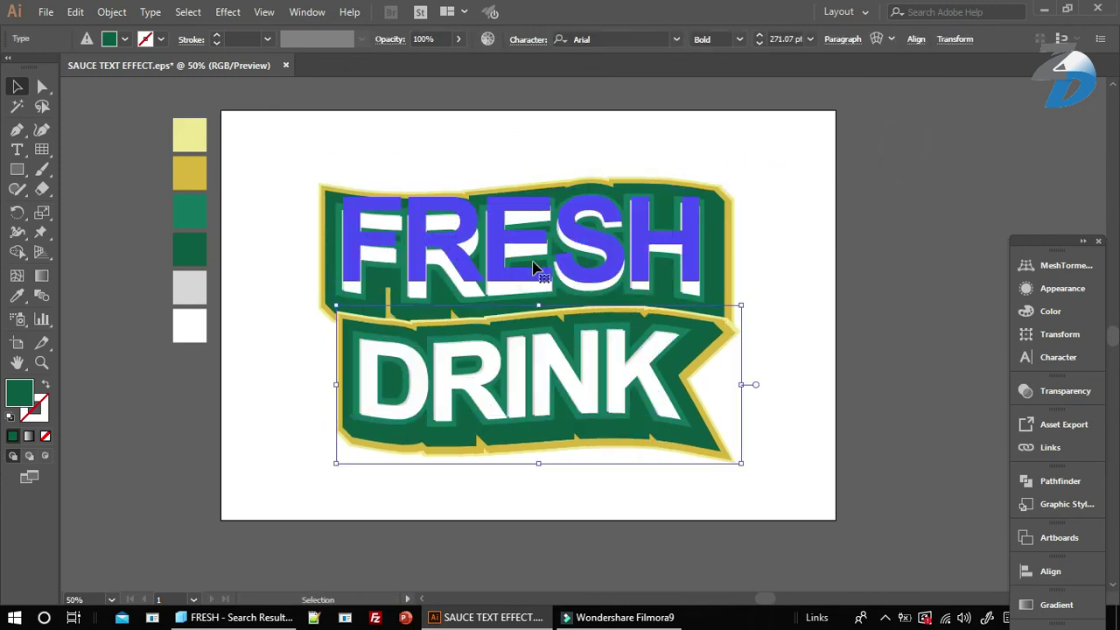
left_click(536, 267)
left_click_drag(535, 263, 551, 263)
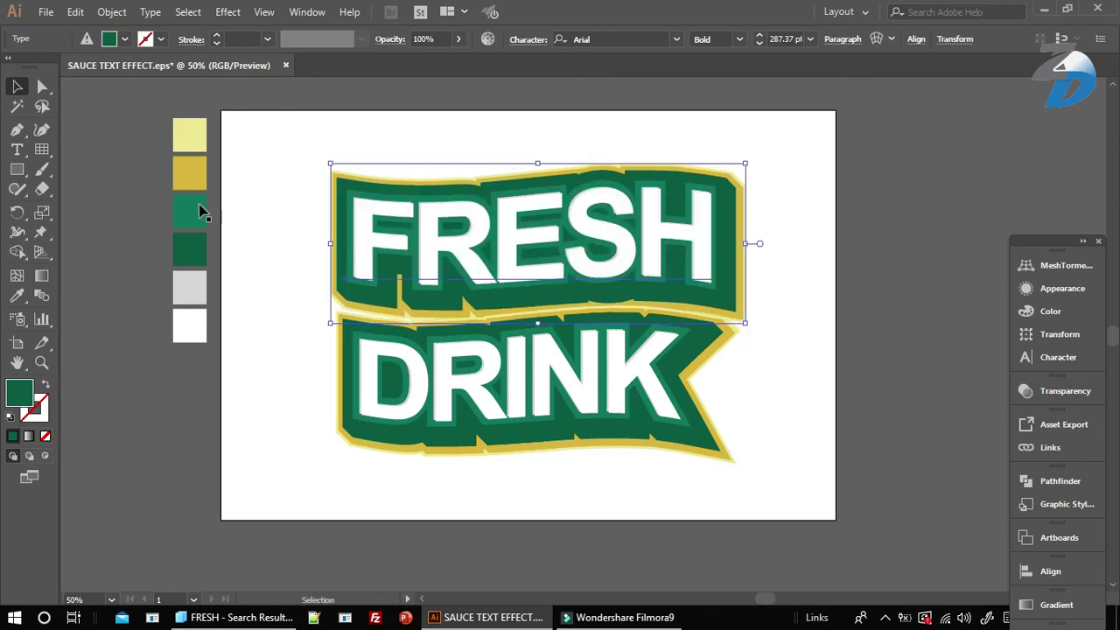
left_click(150, 158)
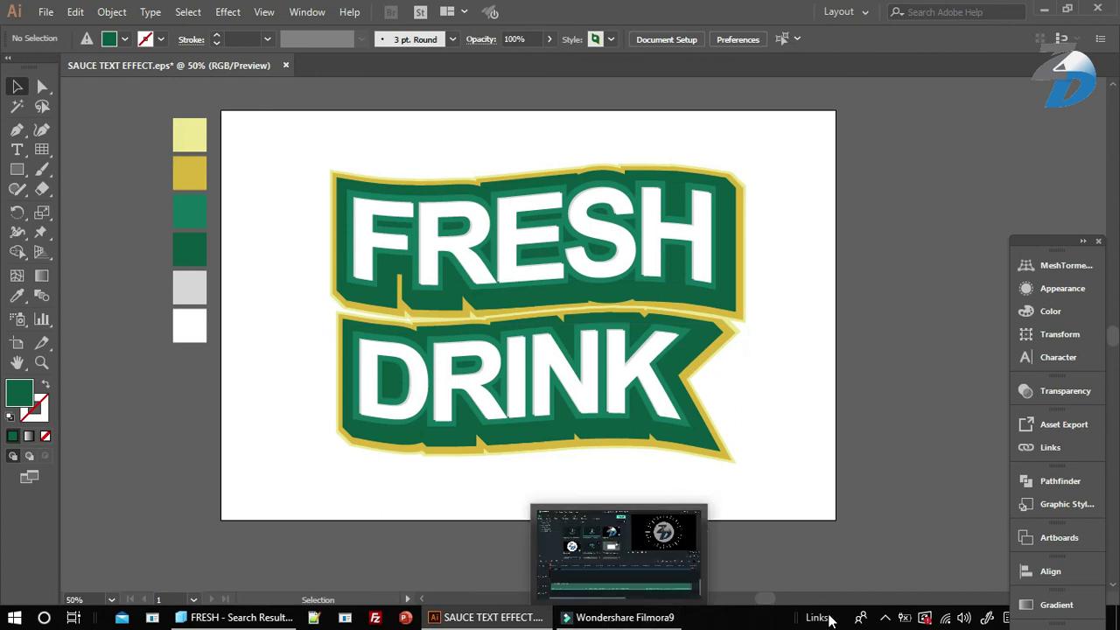
mouse_move(1041, 243)
left_mouse_down()
mouse_move(977, 159)
mouse_move(984, 120)
left_mouse_up()
Show Layer 3 and Layer 2, and move Layer 4 above Layer 5.
left_click(995, 583)
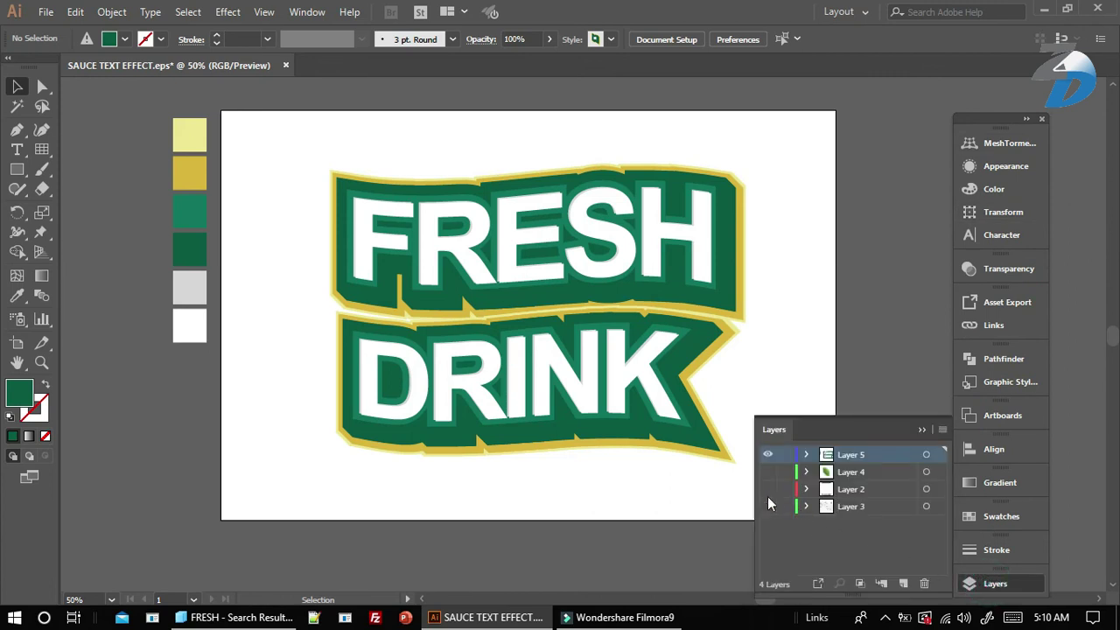
left_click(767, 506)
left_click(766, 489)
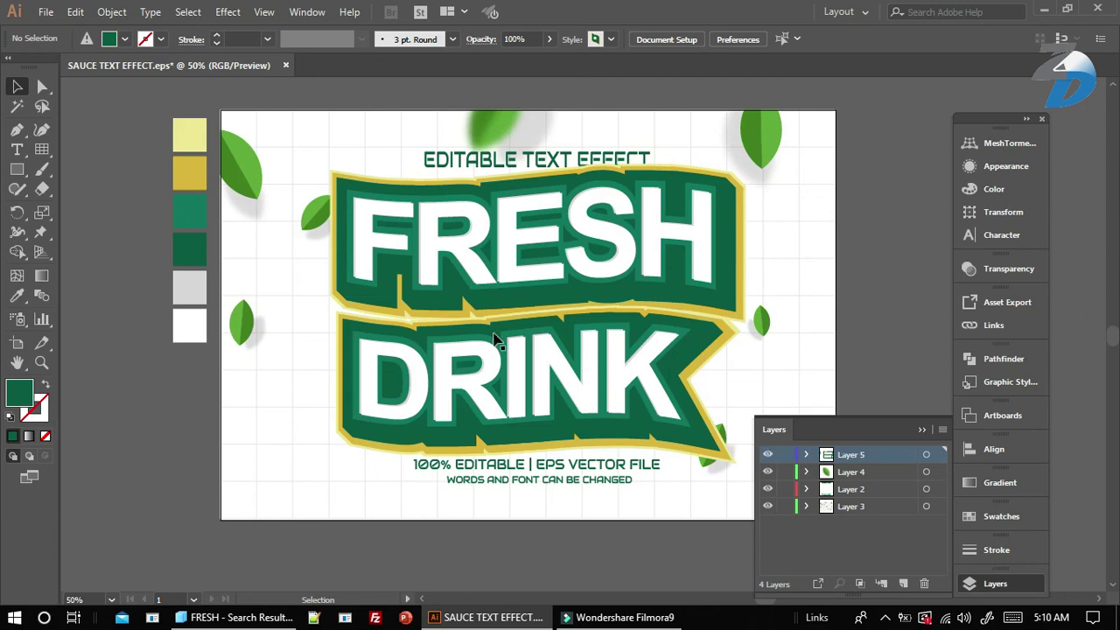
left_click_drag(864, 481, 864, 448)
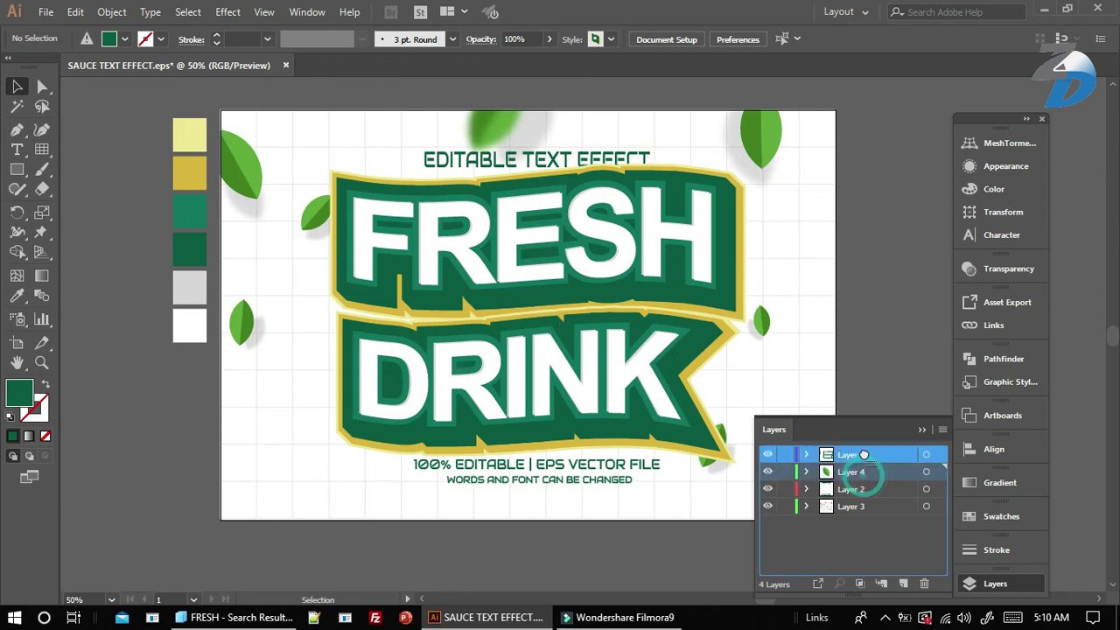
left_click(674, 306)
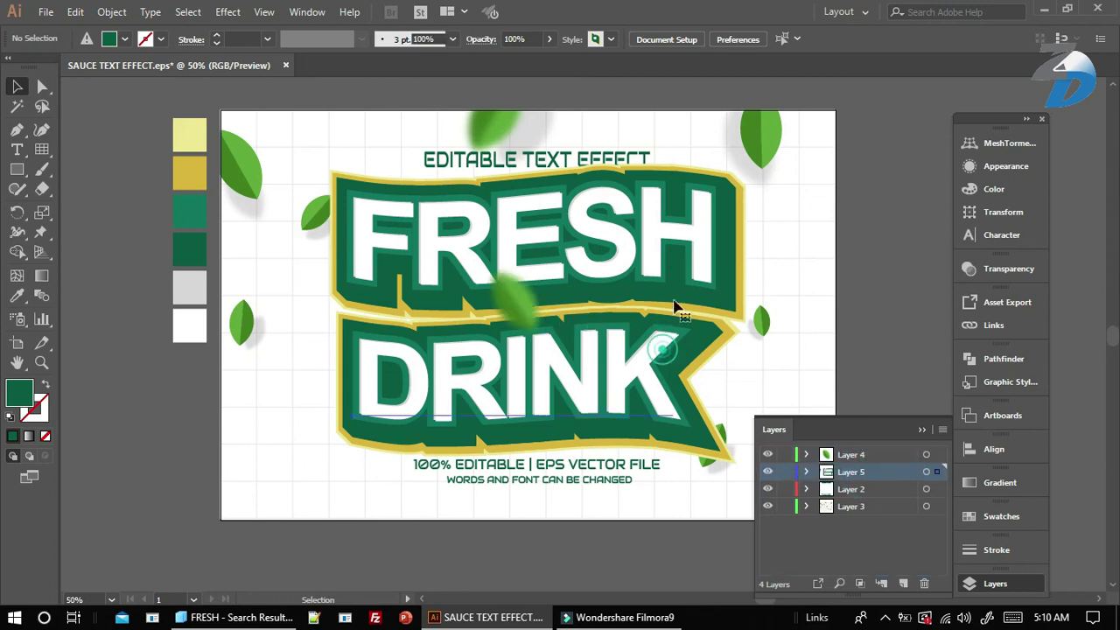
Expand the title's appearance, shrink it slightly, and centre it between the captions.
left_click(111, 11)
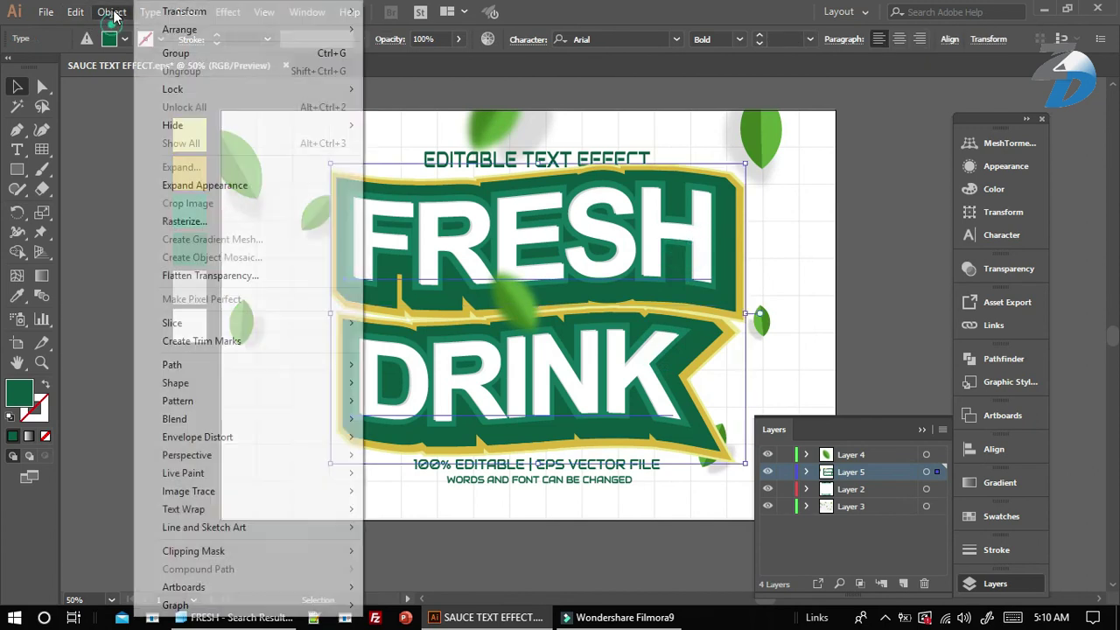
left_click(214, 183)
left_click_drag(330, 164, 362, 186)
mouse_move(592, 300)
left_mouse_down()
mouse_move(576, 286)
mouse_move(624, 314)
left_mouse_up()
left_click(921, 429)
left_click(895, 370)
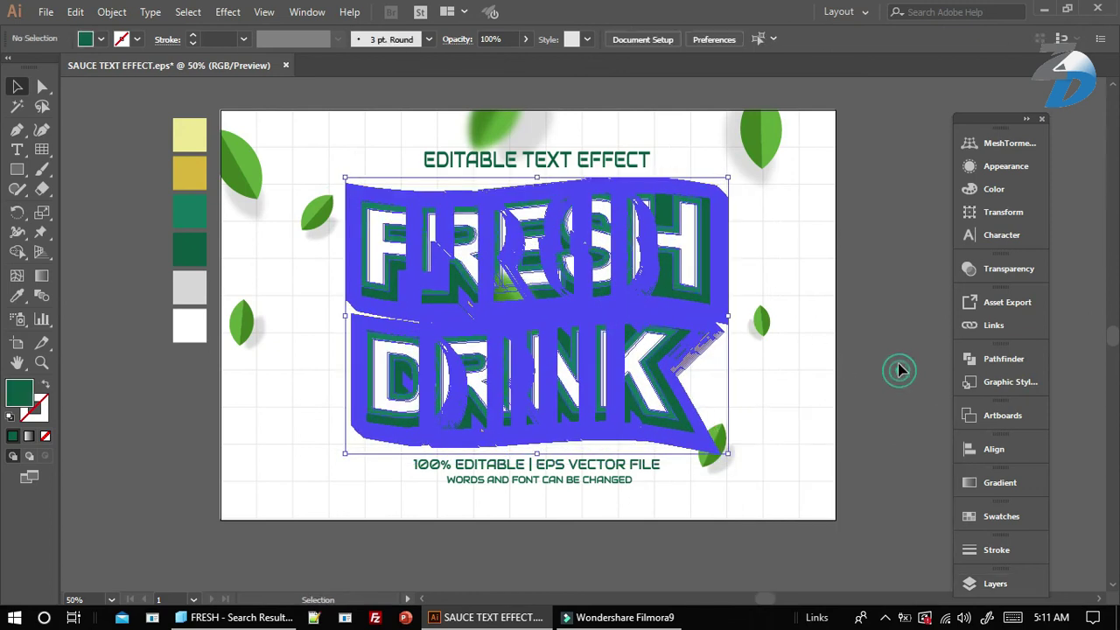
mouse_move(979, 117)
left_mouse_down()
mouse_move(1000, 123)
mouse_move(1035, 85)
left_mouse_up()
left_click(898, 186)
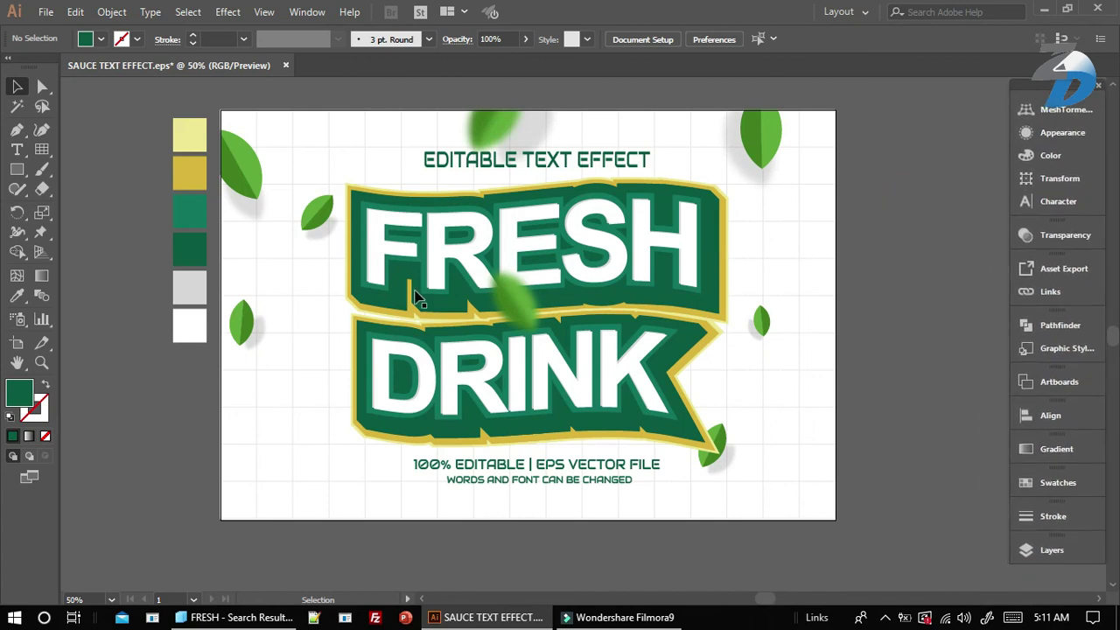